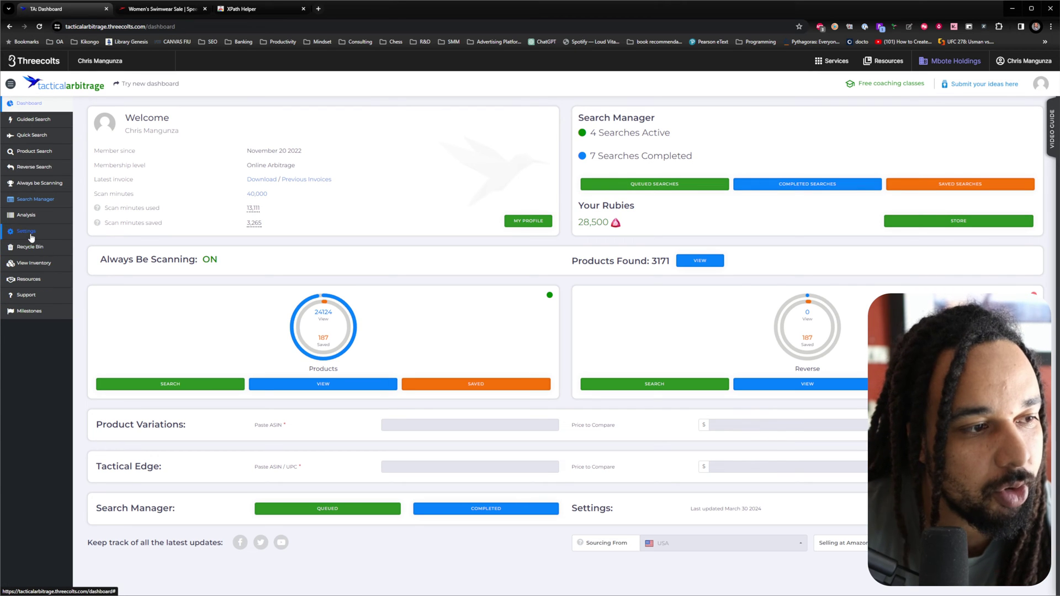
- Open Settings > Advanced User's xpath rules list and start a new rule
left_click(32, 236)
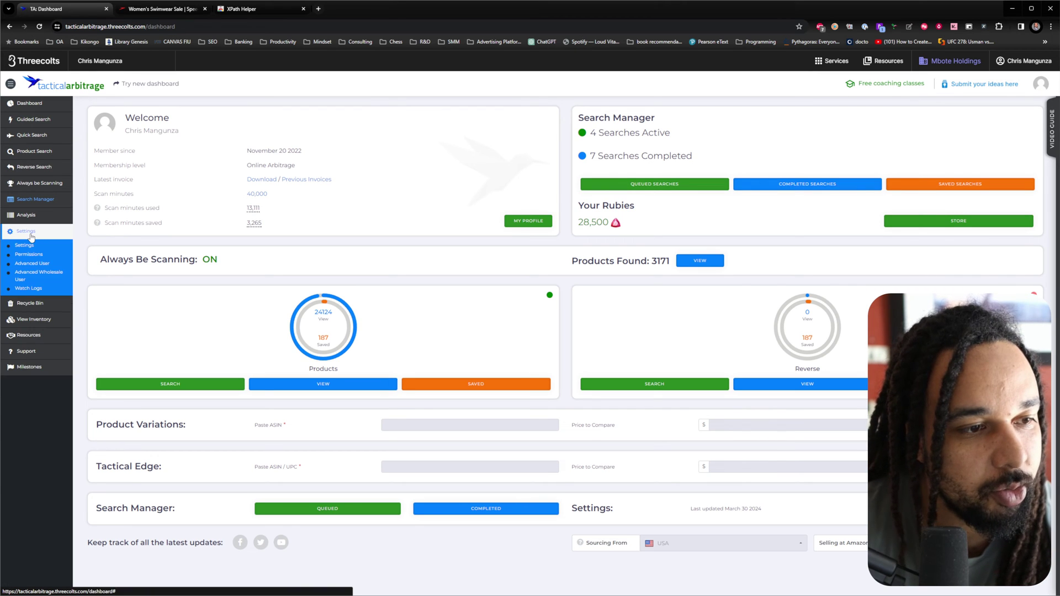
left_click(42, 264)
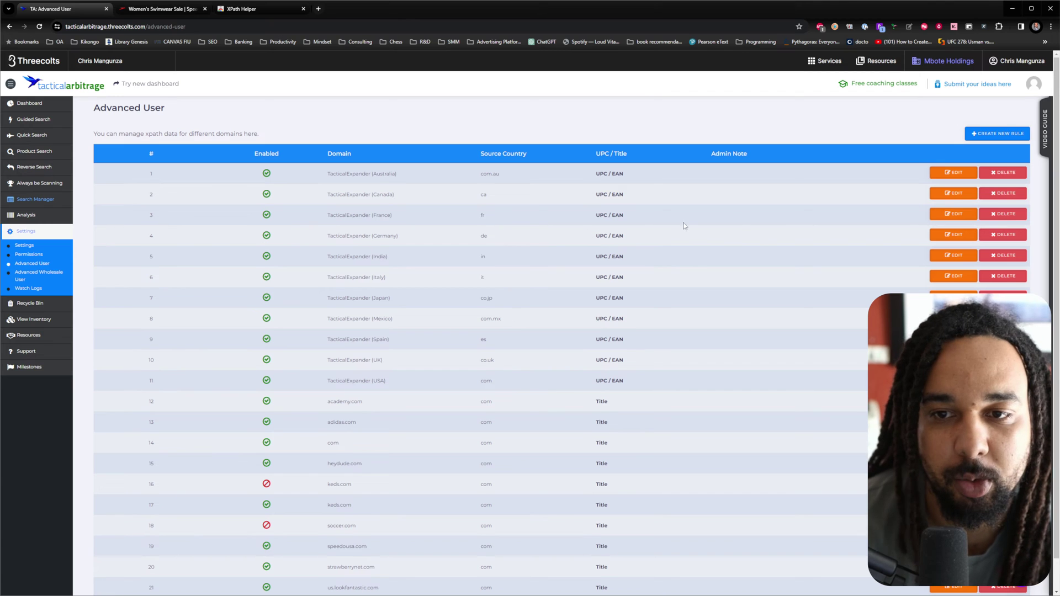
scroll(774, 235, "down", 1)
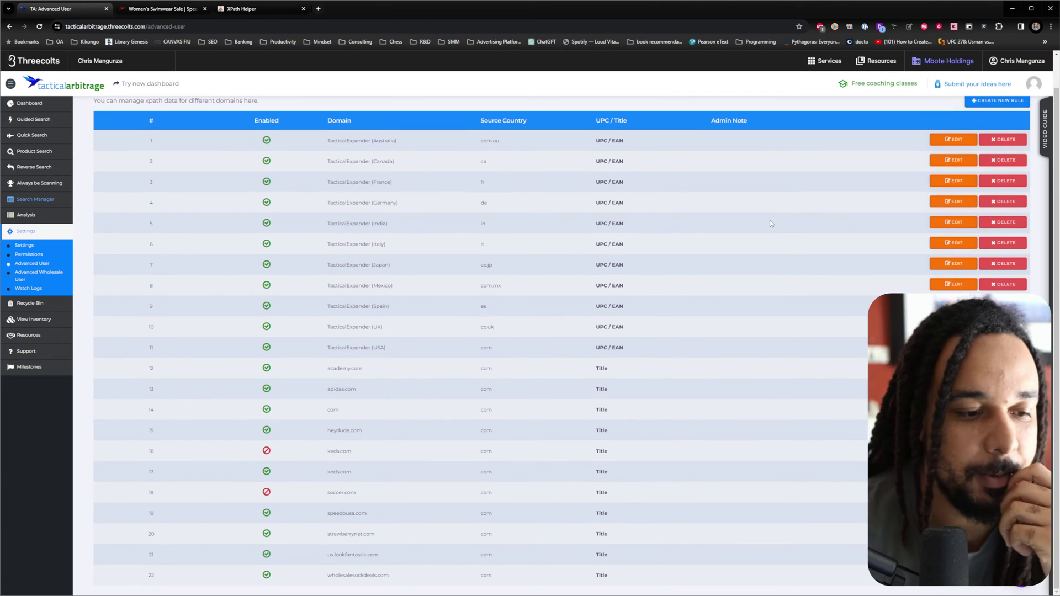
scroll(1020, 110, "up", 1)
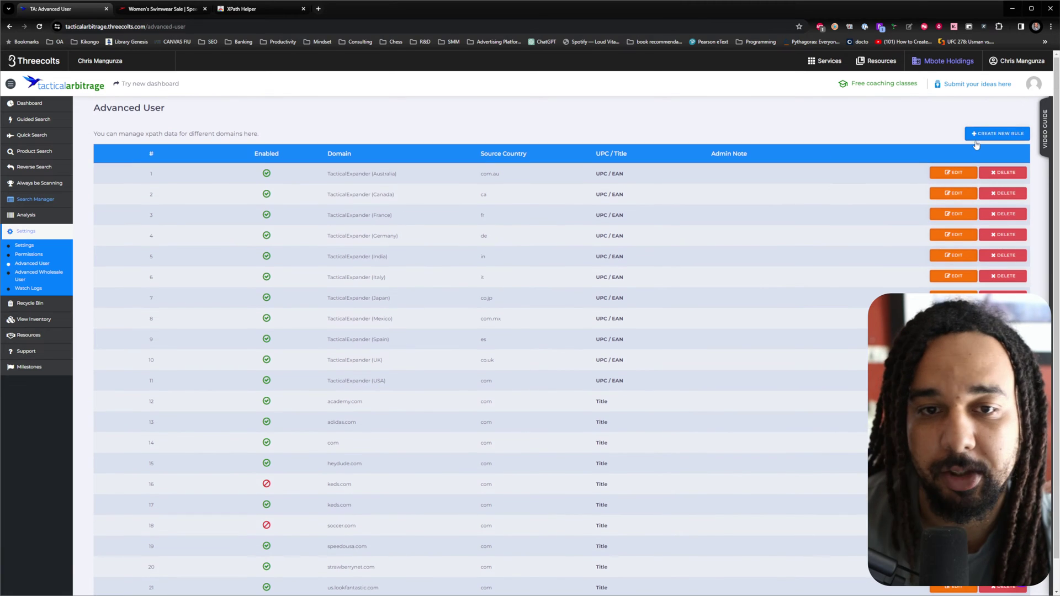
left_click(991, 136)
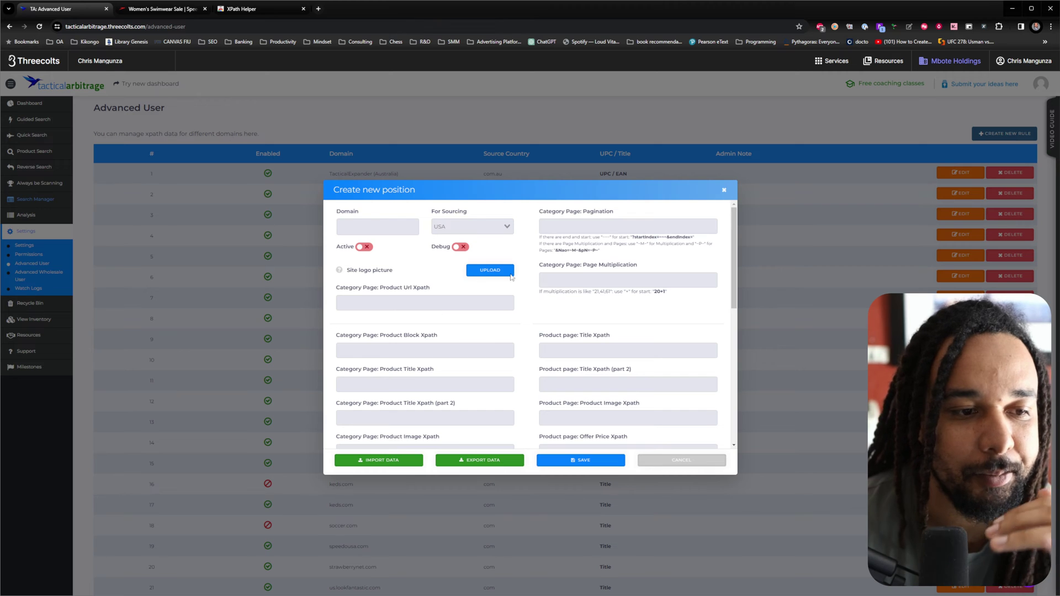
- Scan the blank rule's fields, including Pagination, then switch to the Speedo Women's Swimwear Sale tab
scroll(530, 312, "down", 3)
scroll(530, 312, "up", 3)
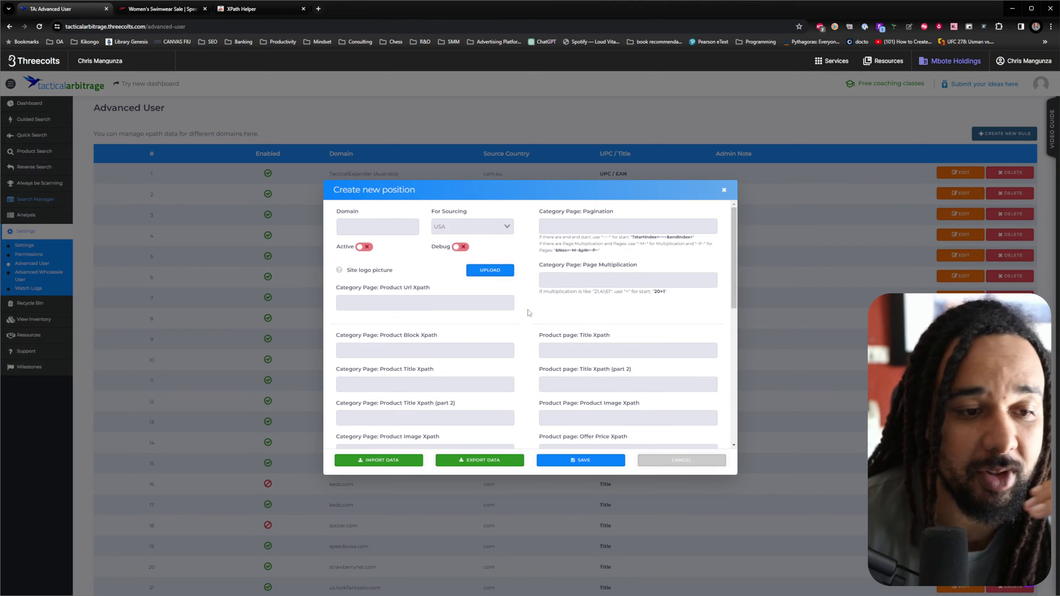
scroll(535, 325, "down", 1)
scroll(539, 335, "down", 2)
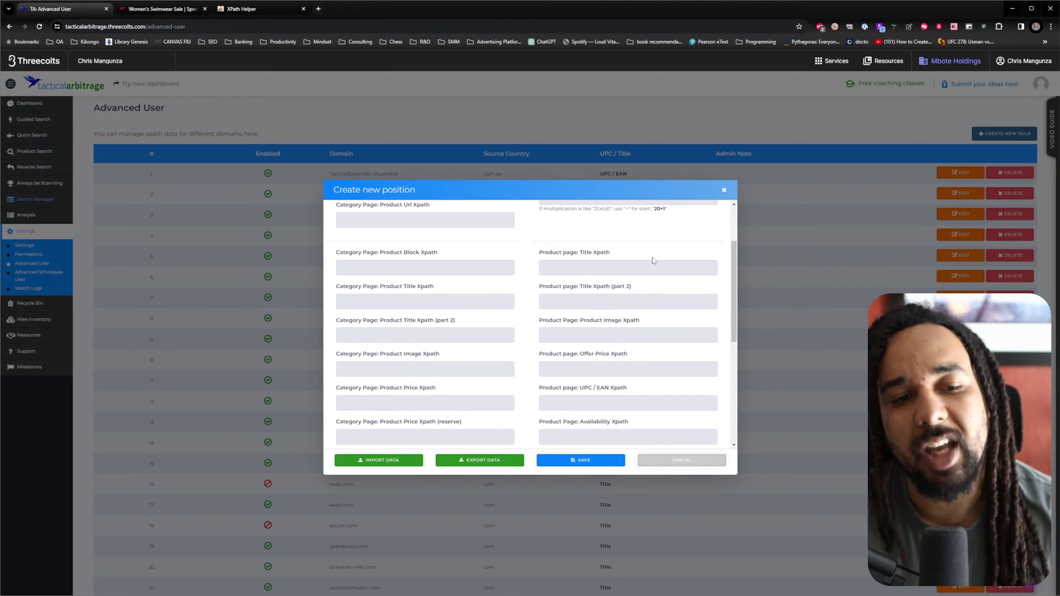
scroll(614, 289, "up", 3)
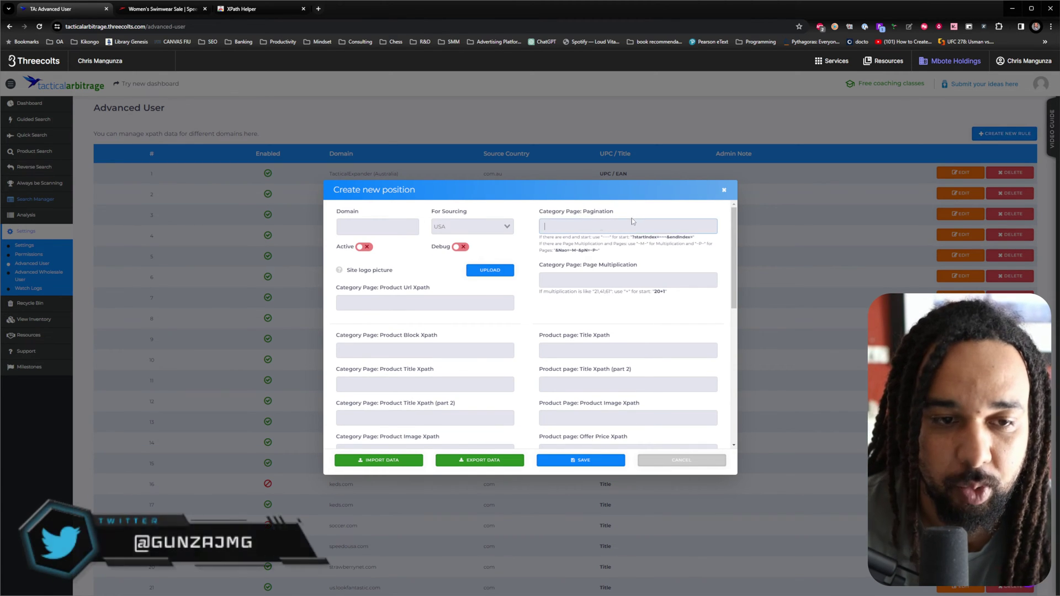
left_click(585, 231)
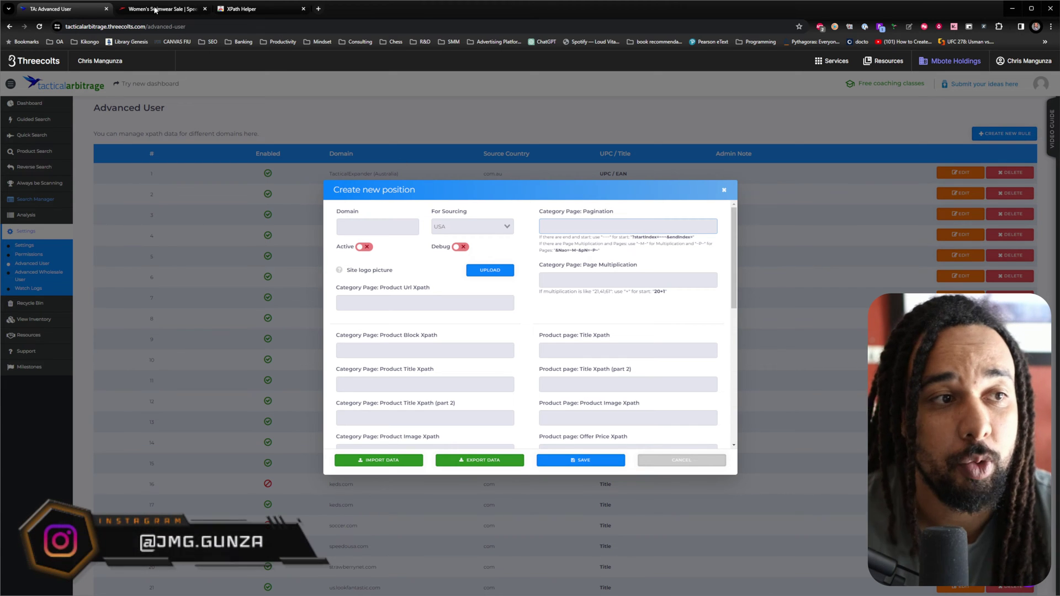
left_click(157, 10)
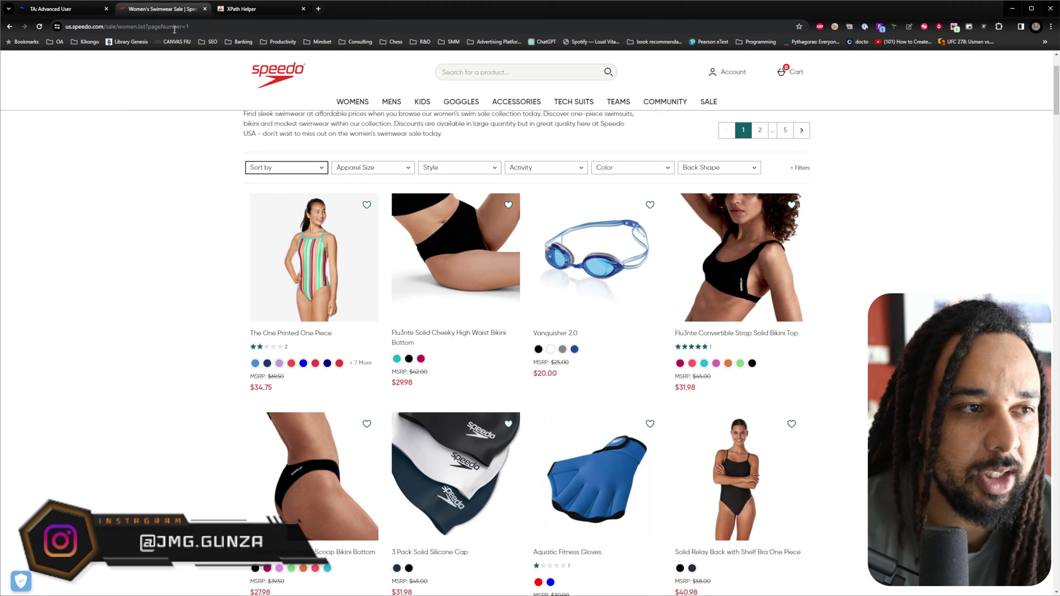
- Check the ?pageNumber=1 part of the Speedo page address against the rule form
left_click_drag(186, 28, 147, 29)
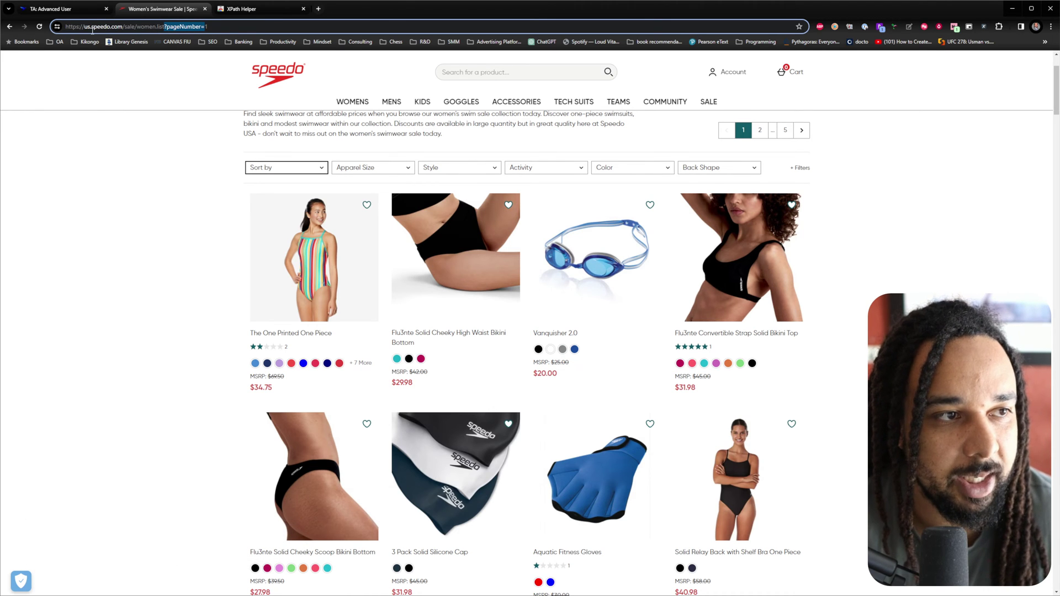
left_click(235, 9)
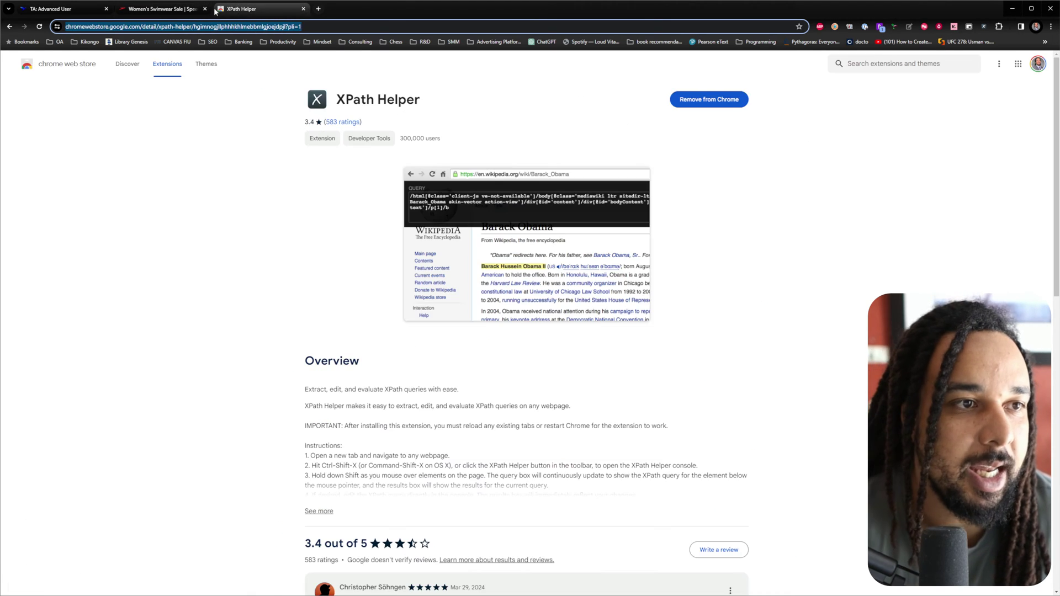
left_click(138, 14)
left_click(88, 9)
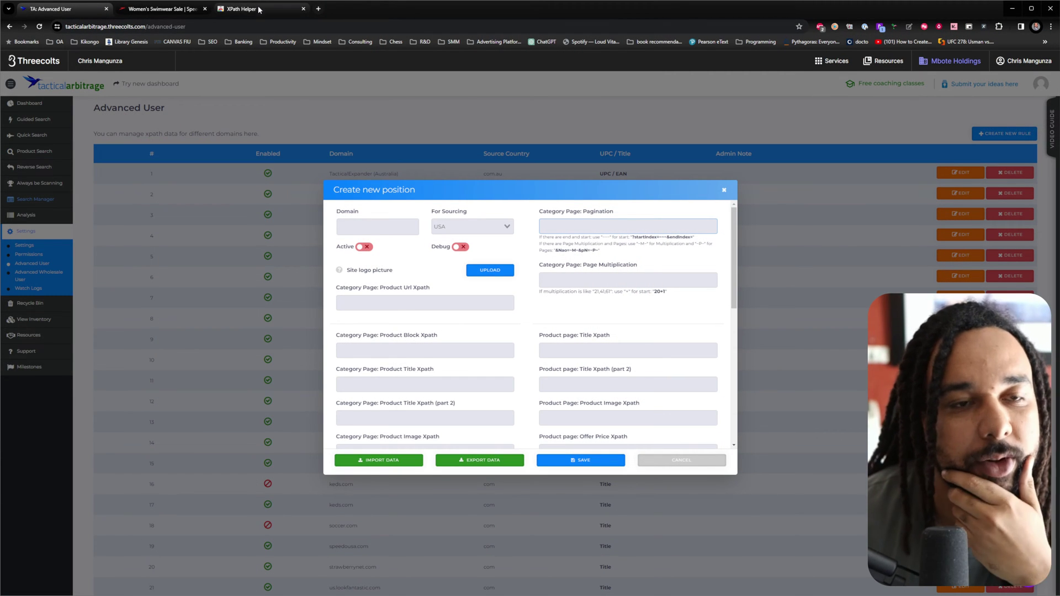
left_click(183, 10)
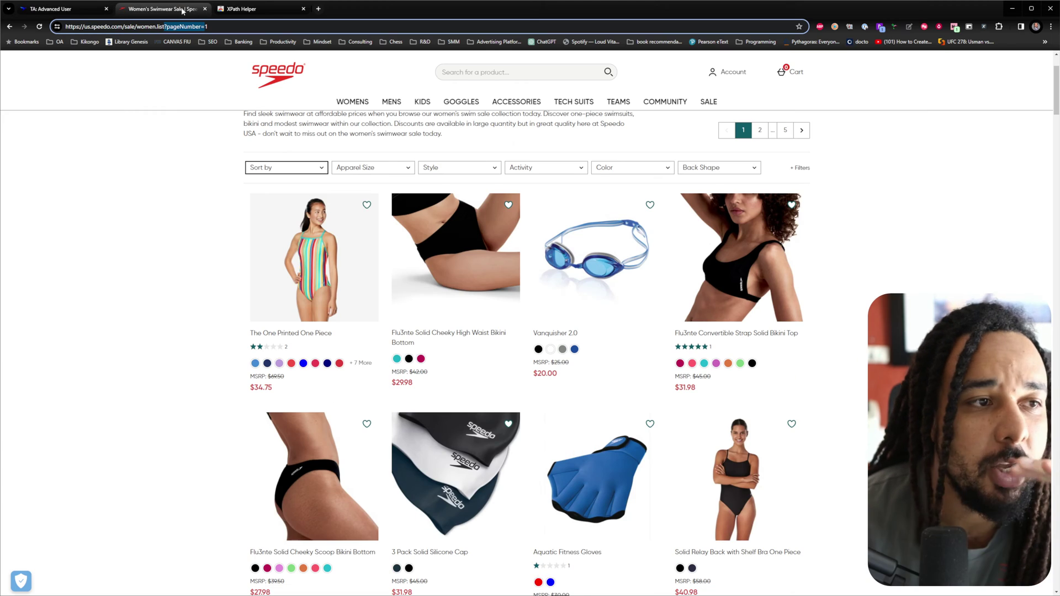
left_click(50, 9)
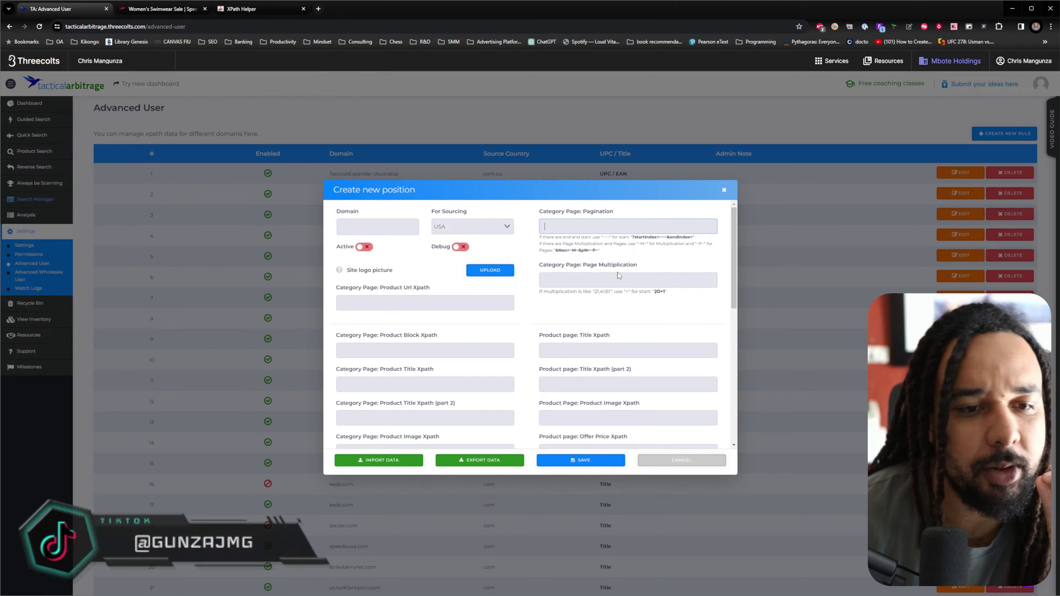
- Read the Page Multiplication help, then close the XPath Helper store tab and return to the form
left_click(577, 285)
left_click_drag(551, 294, 648, 303)
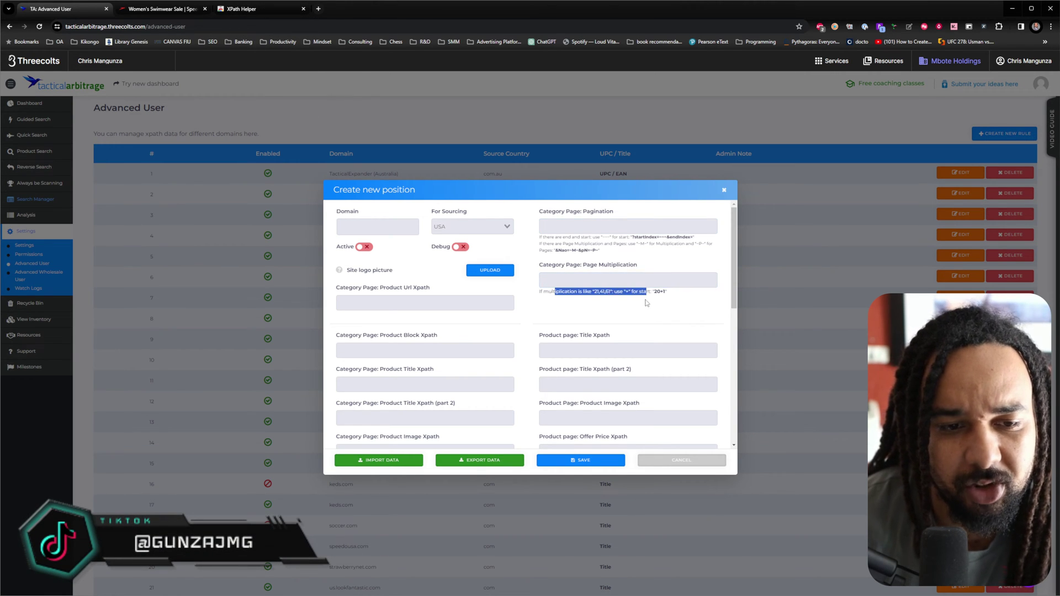
left_click(662, 305)
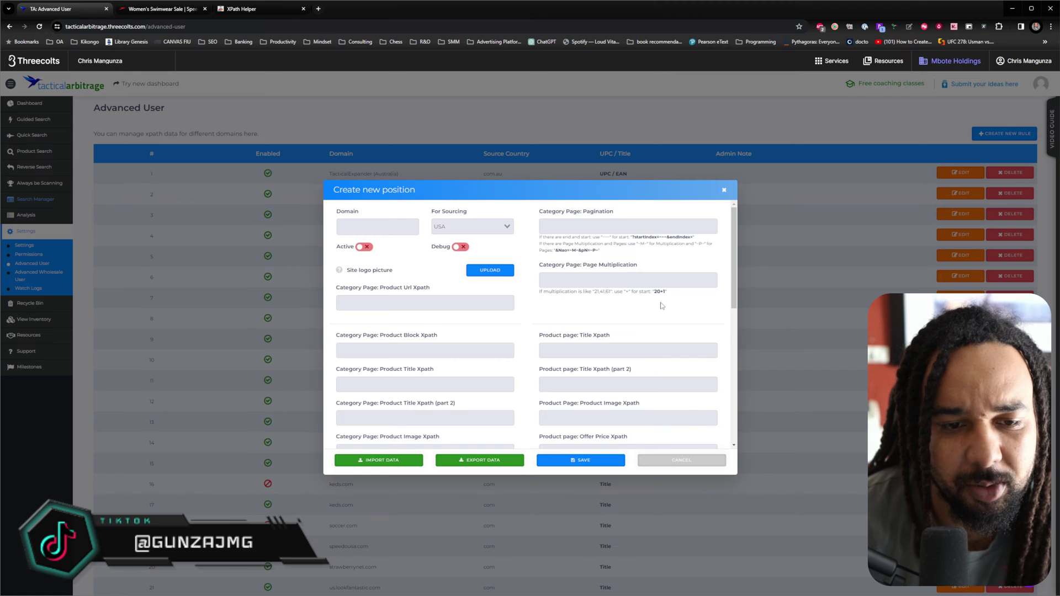
left_click(248, 9)
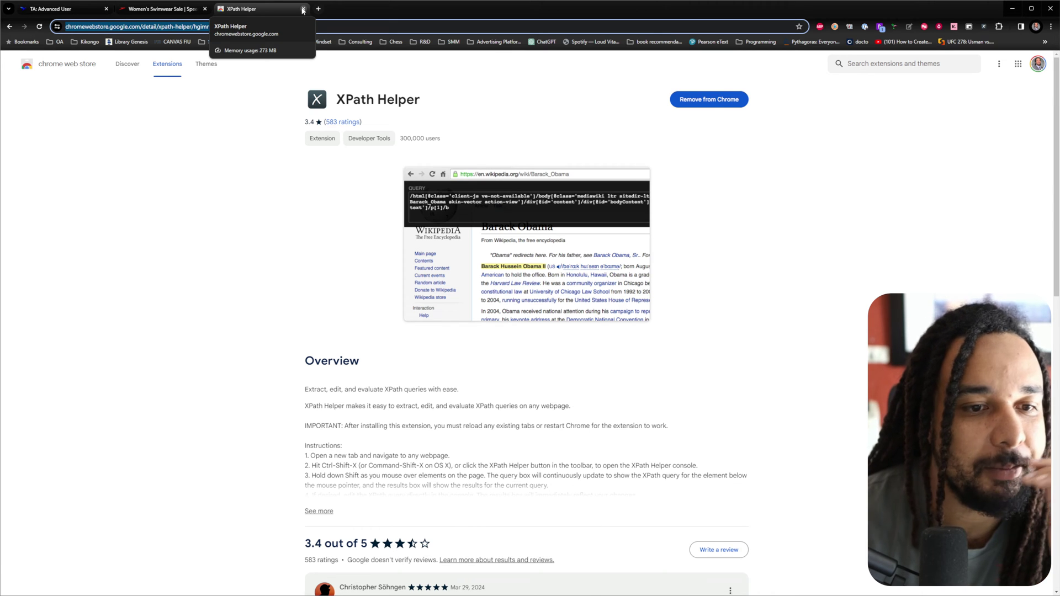
left_click(303, 10)
left_click(78, 8)
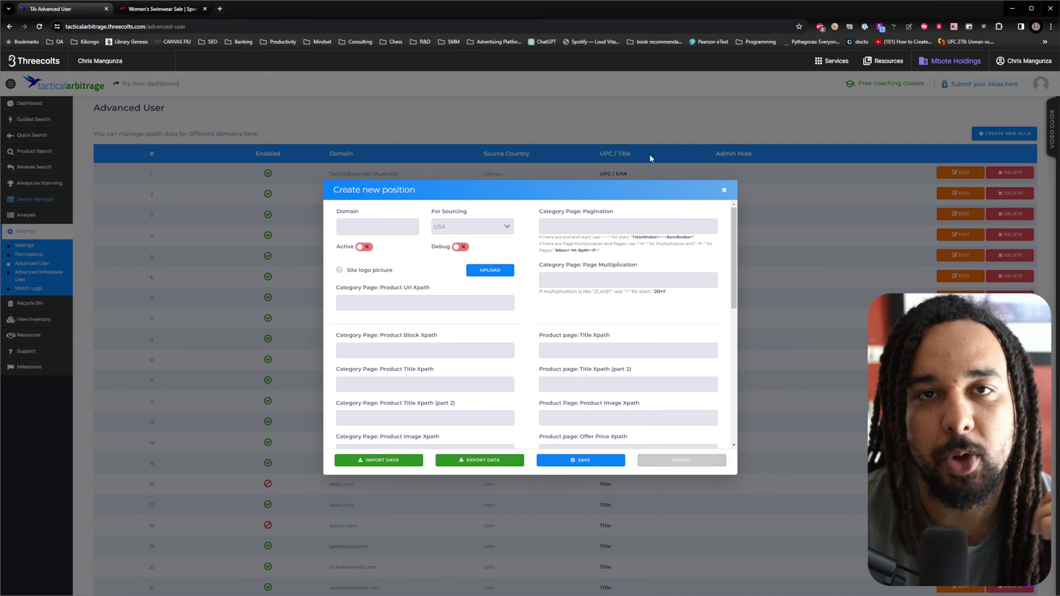
mouse_move(776, 588)
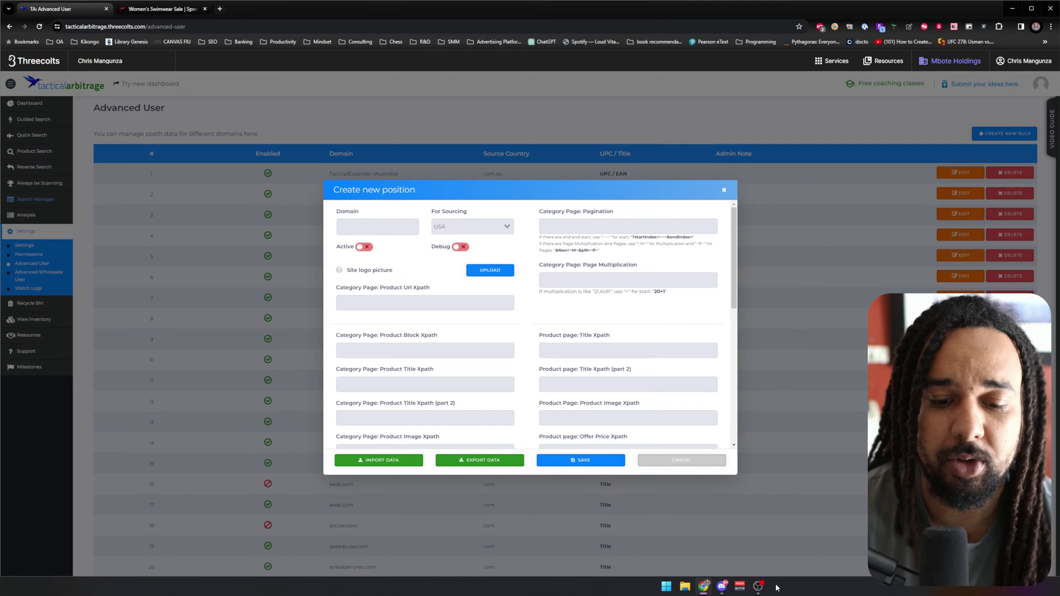
left_click(721, 586)
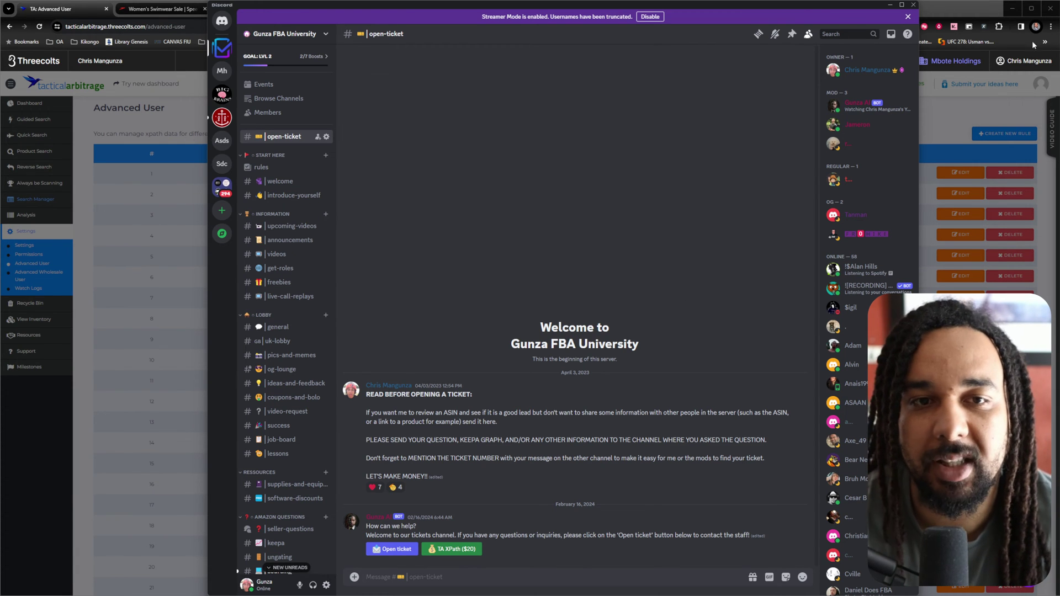
left_click(889, 5)
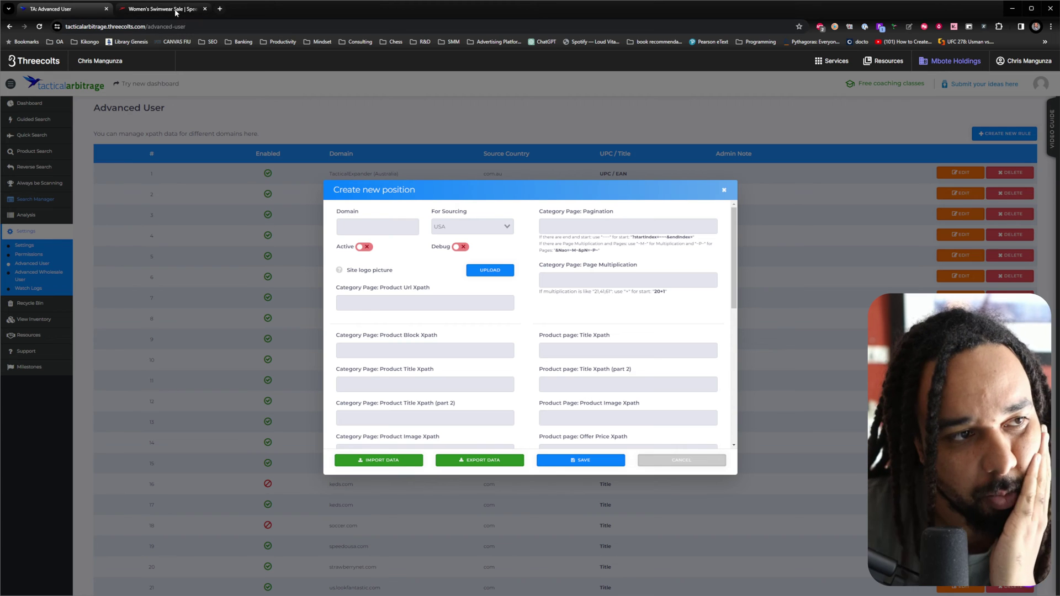
- Look over the Product Url, Product Block and UPC / EAN xpath fields and the sourcing-country list
left_click(454, 305)
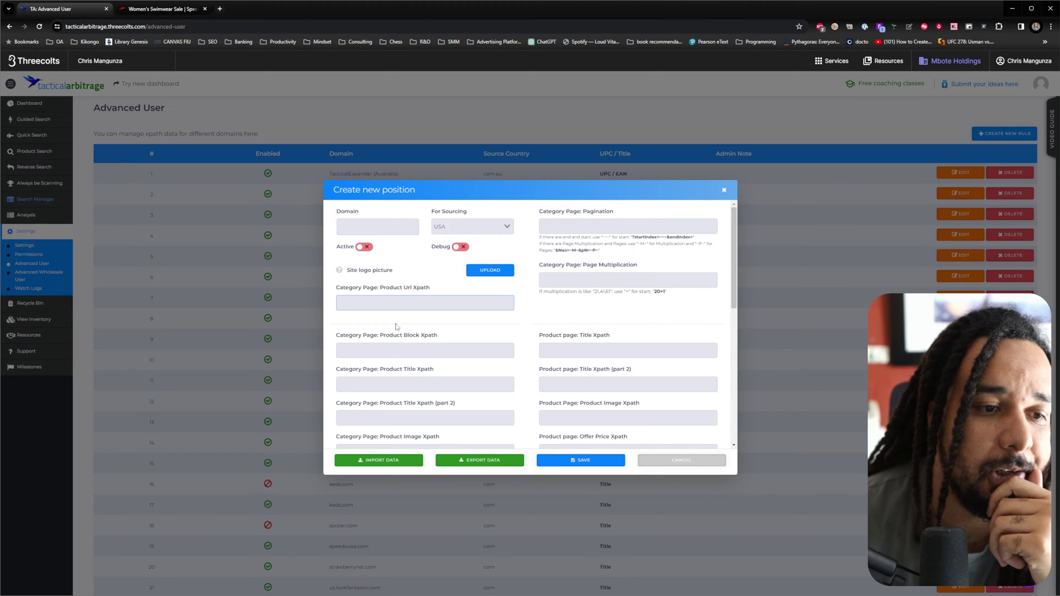
scroll(457, 342, "down", 6)
scroll(466, 338, "down", 2)
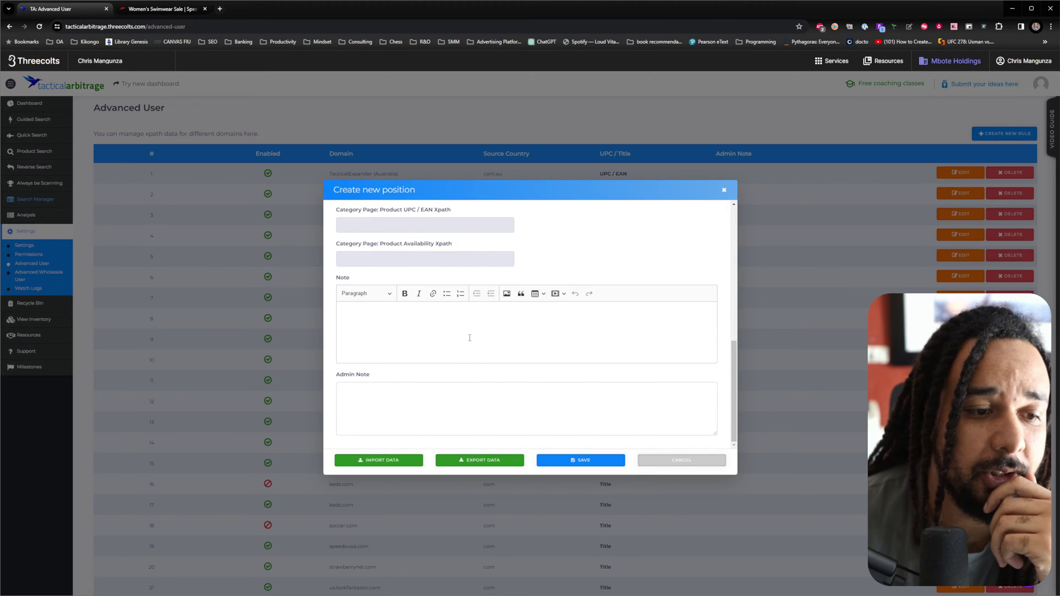
scroll(524, 334, "up", 5)
scroll(548, 300, "up", 1)
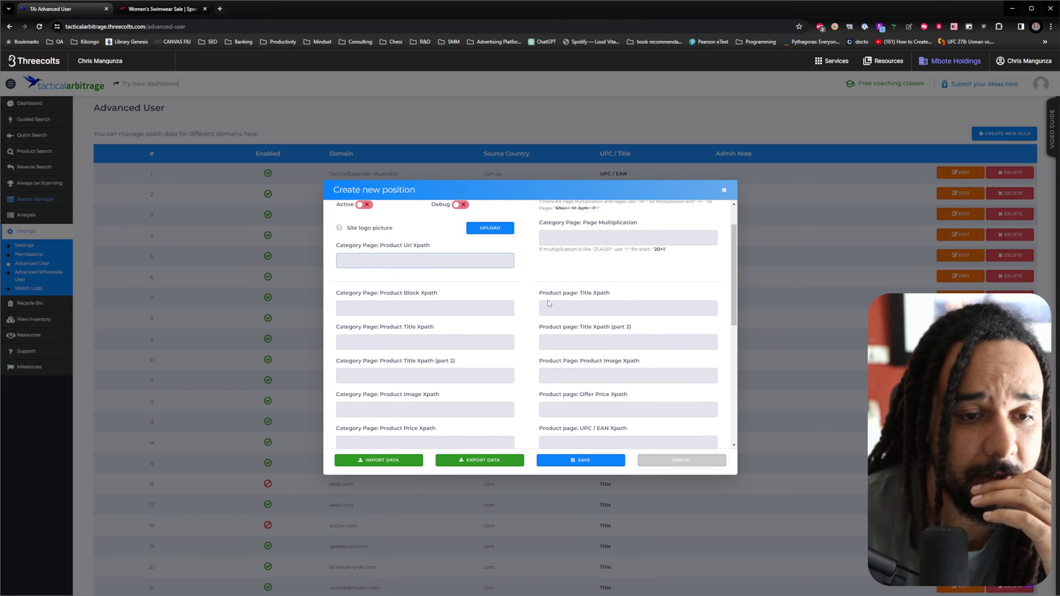
scroll(549, 303, "down", 1)
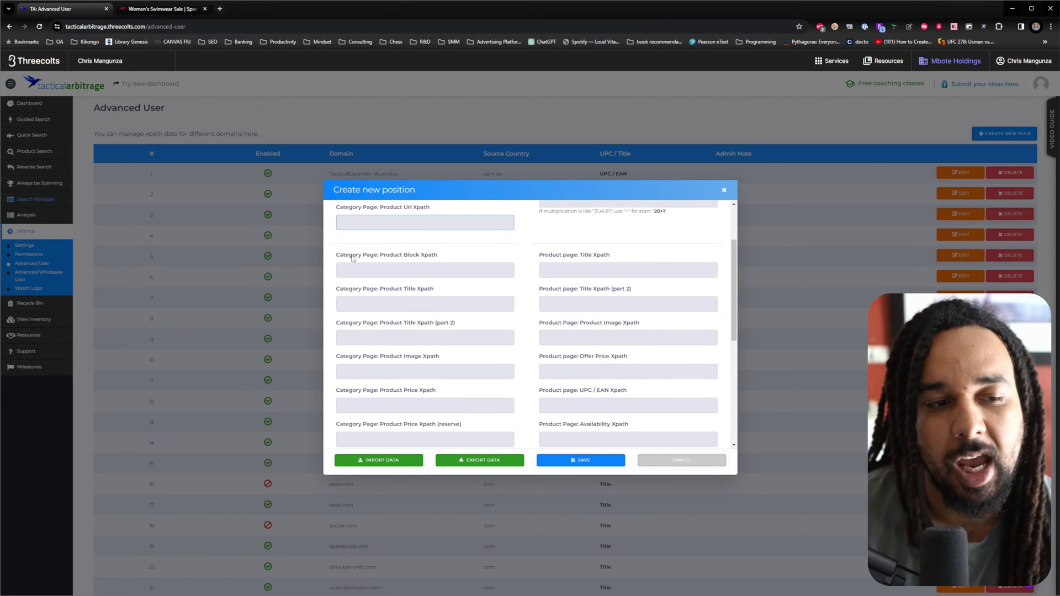
left_click(352, 258)
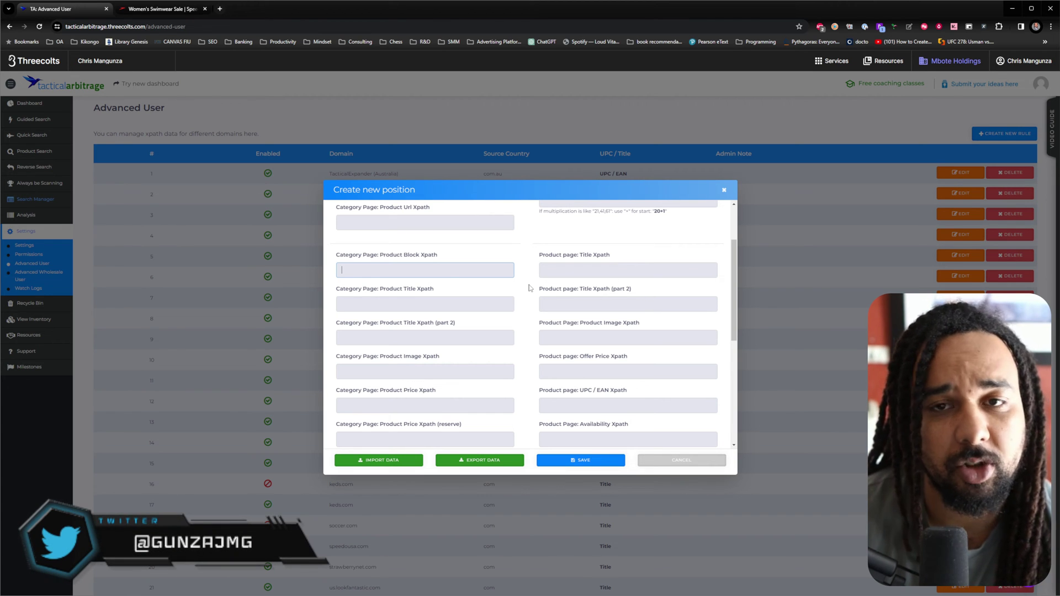
left_click(620, 257)
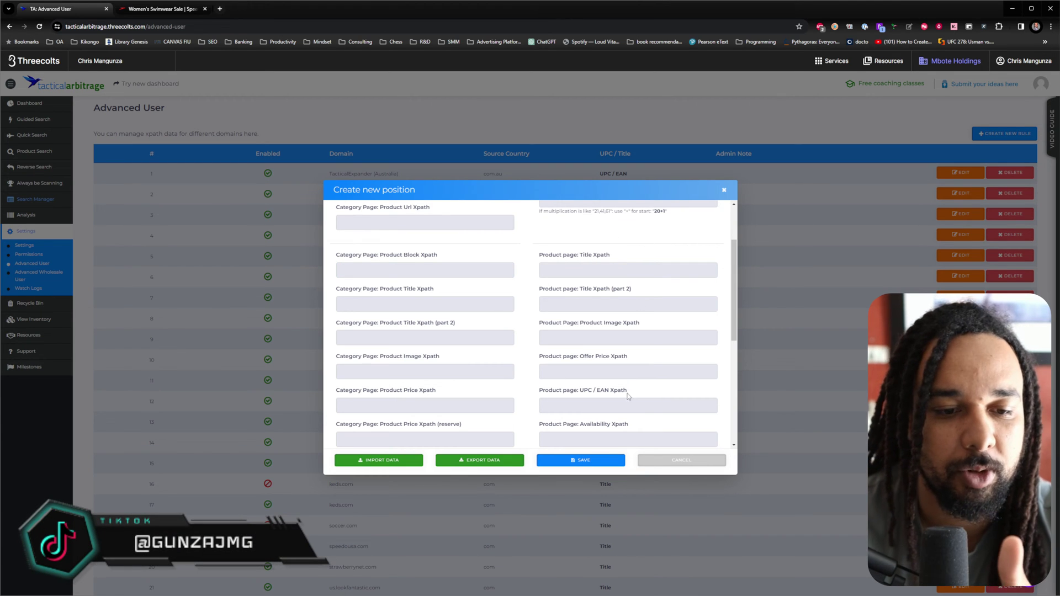
left_click(601, 410)
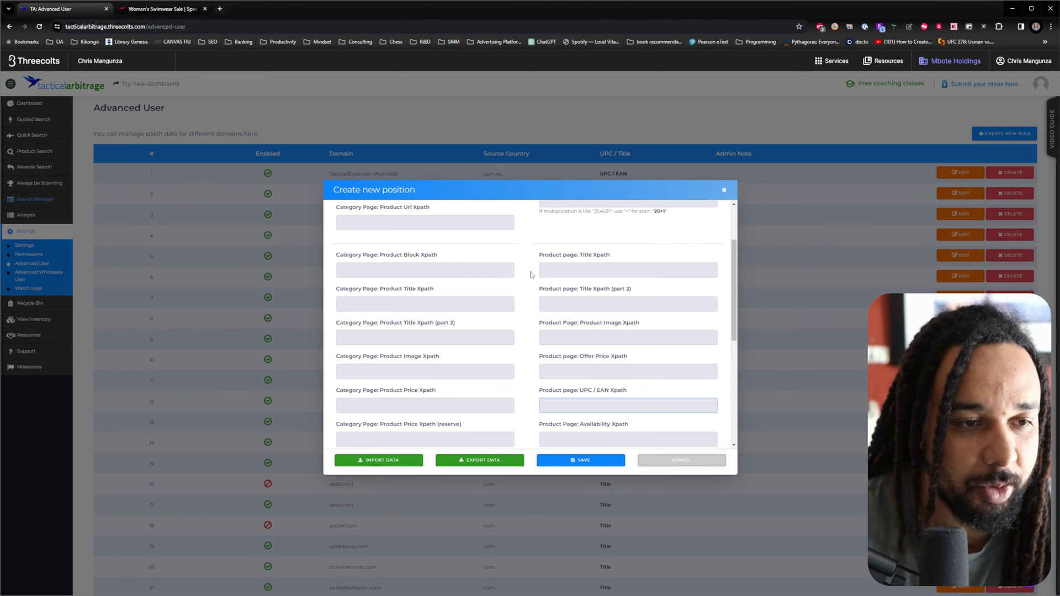
scroll(387, 219, "up", 3)
left_click(481, 229)
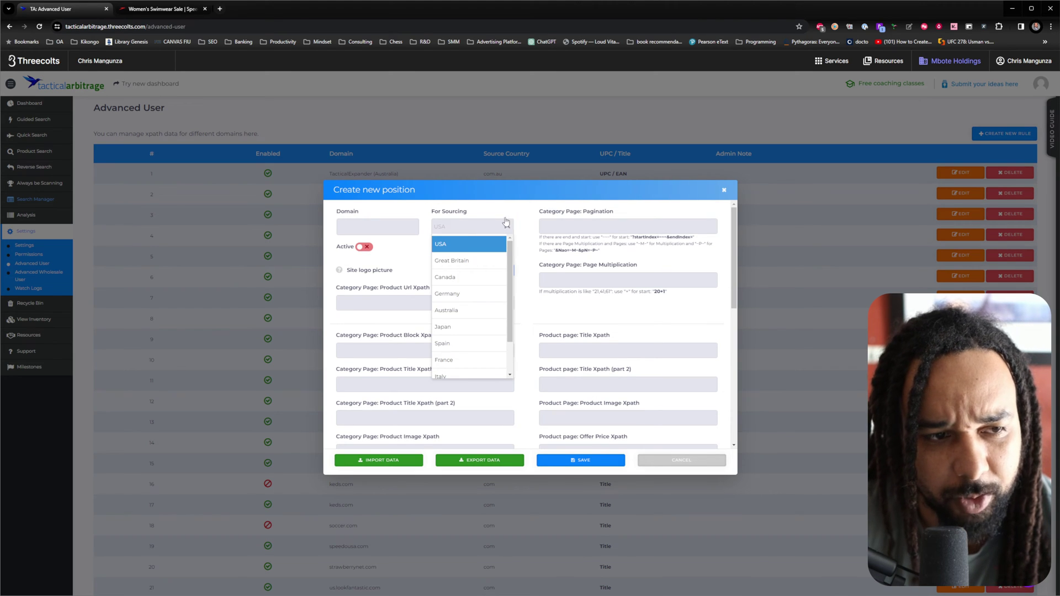
- Keep USA as the sourcing country and enter speedousa.com as the rule's domain
left_click(504, 225)
left_click(504, 223)
left_click(389, 225)
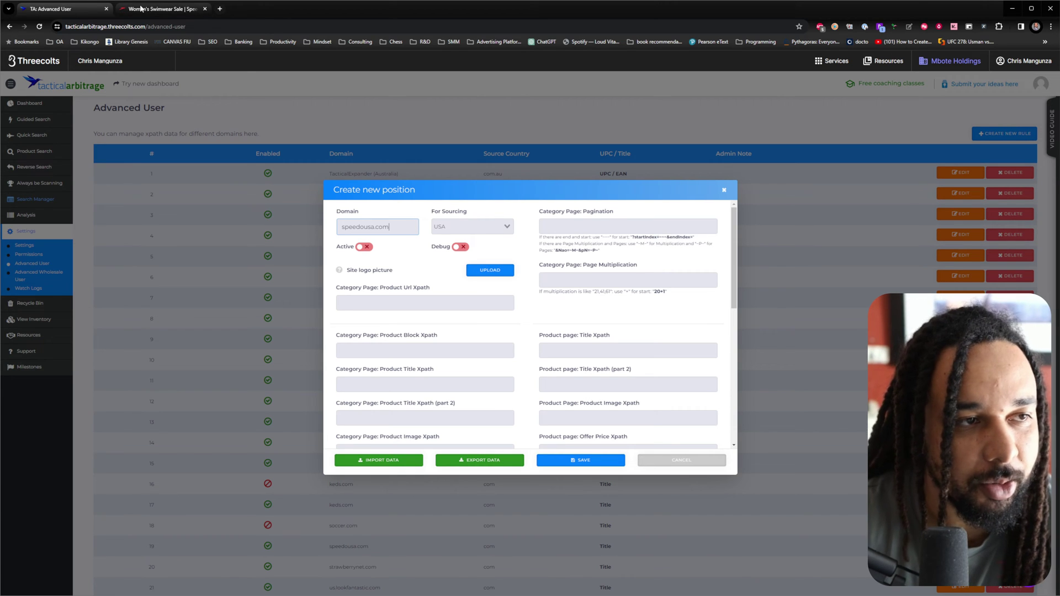
mouse_move(146, 11)
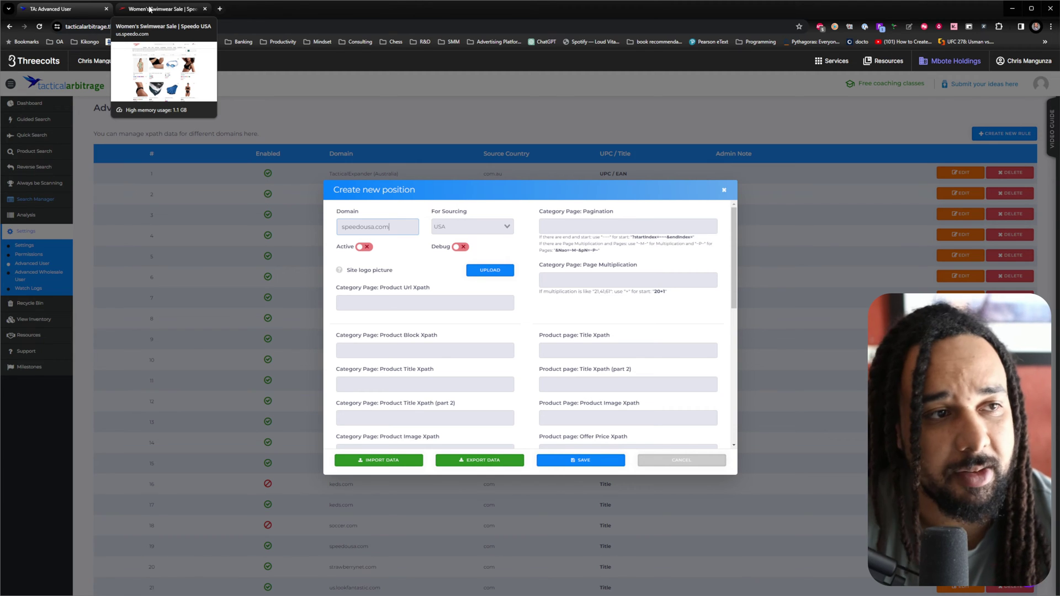
left_click(151, 10)
left_click(61, 13)
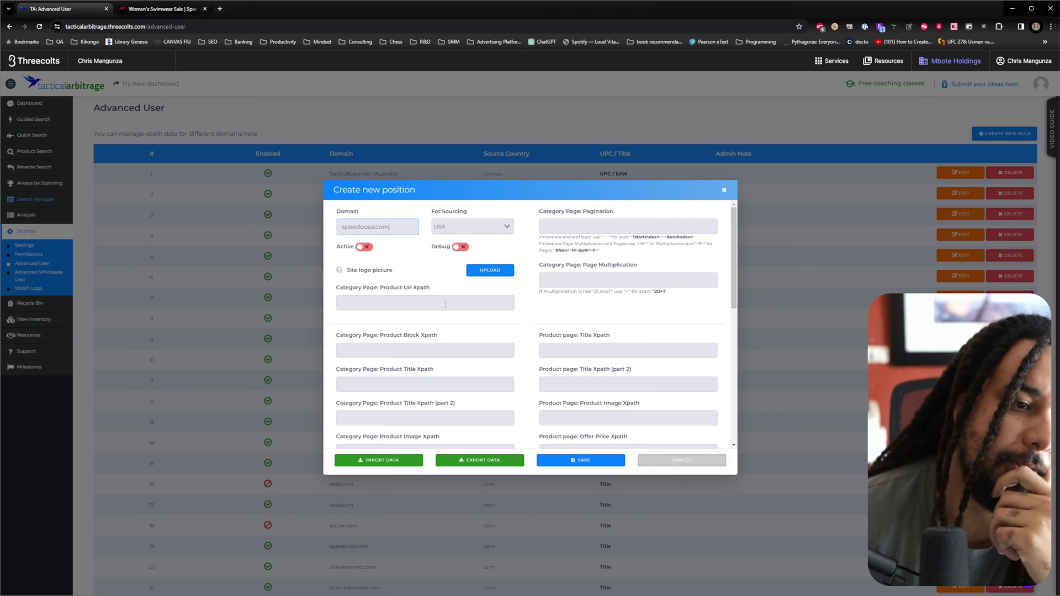
scroll(430, 315, "down", 1)
left_click(408, 306)
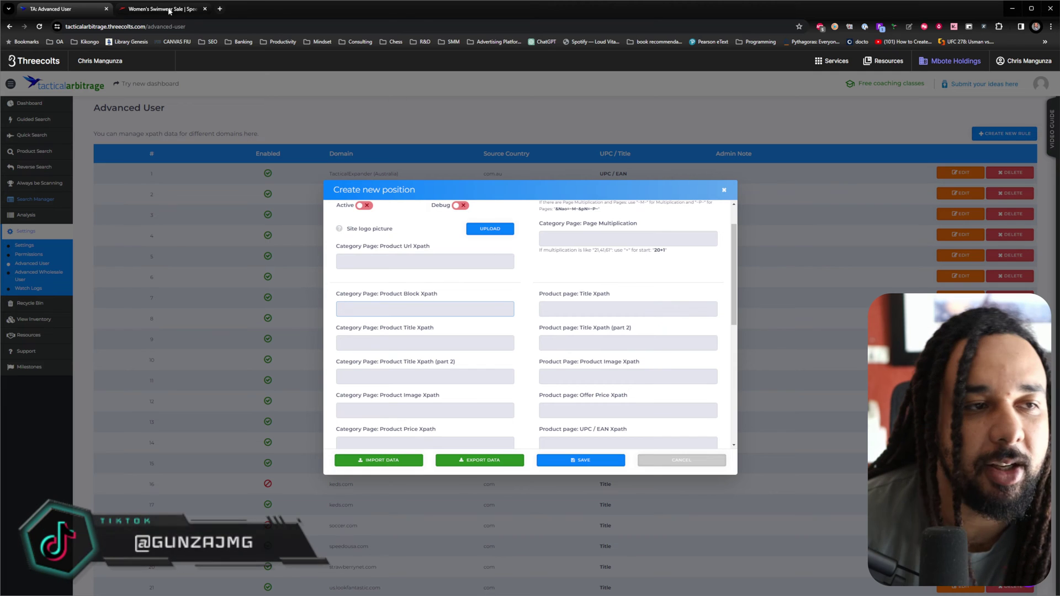
- Step through the category page title, URL, image, price and UPC / EAN xpath fields
left_click(417, 338)
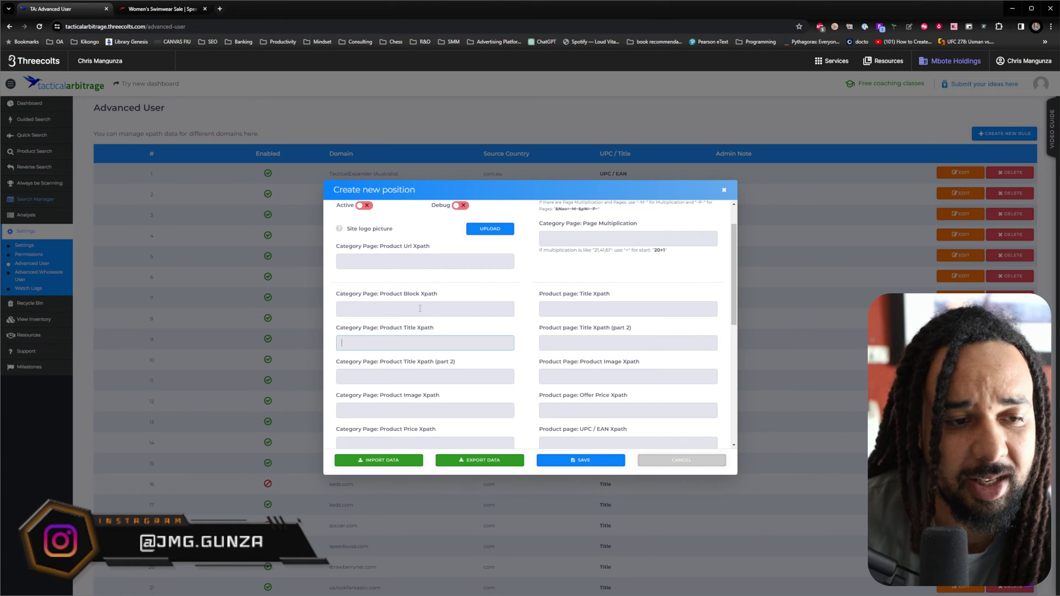
left_click(415, 262)
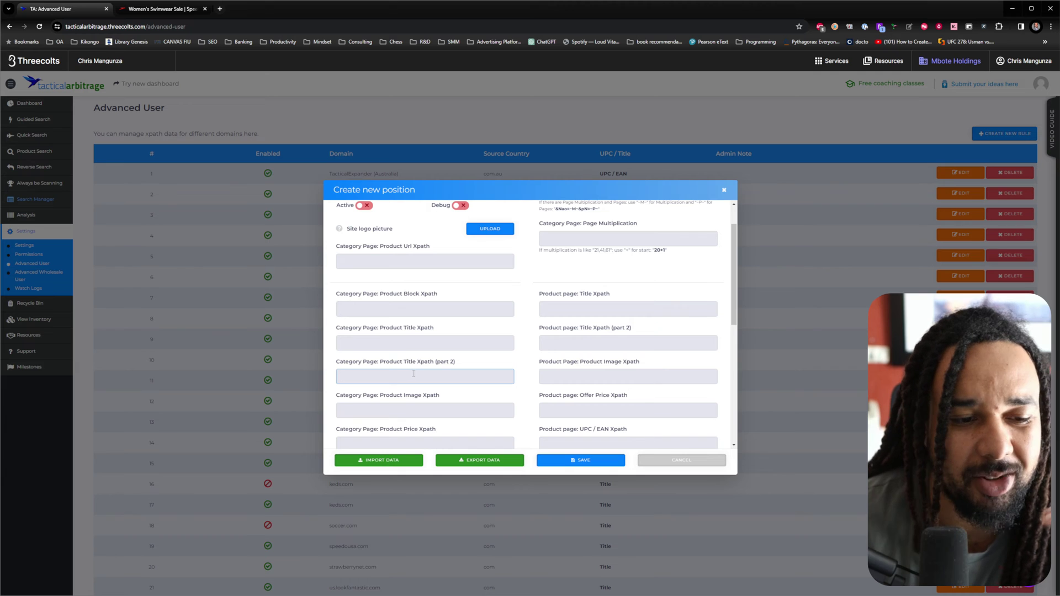
left_click(411, 411)
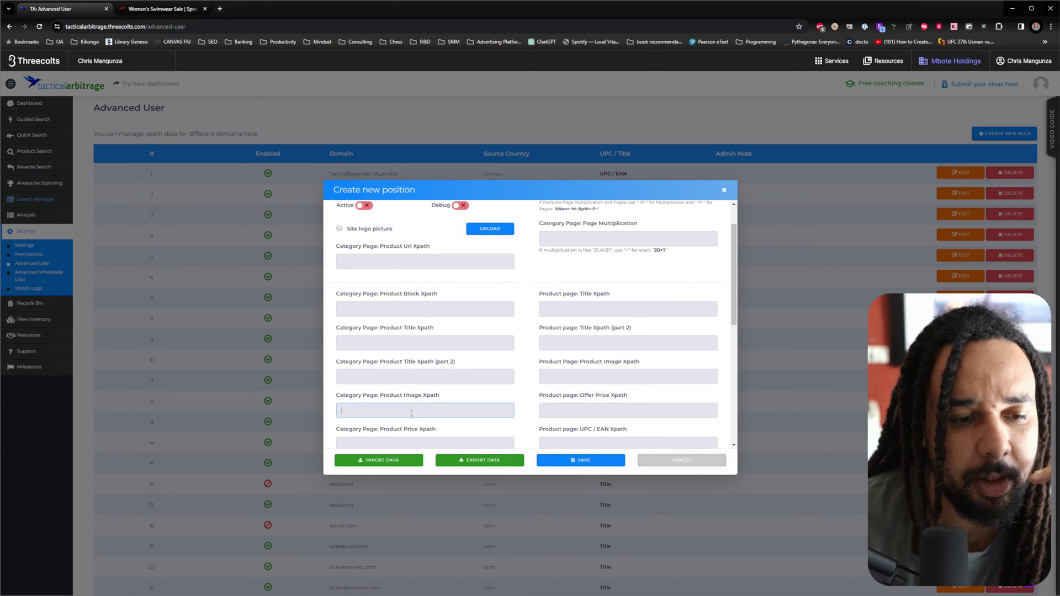
scroll(411, 412, "down", 1)
left_click(441, 408)
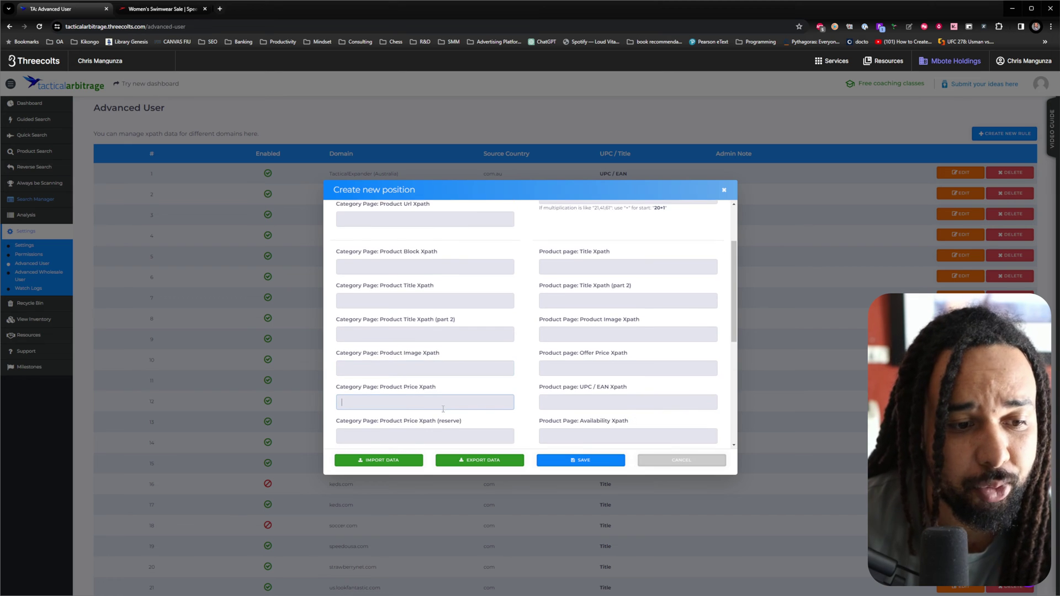
scroll(441, 407, "down", 3)
left_click(426, 350)
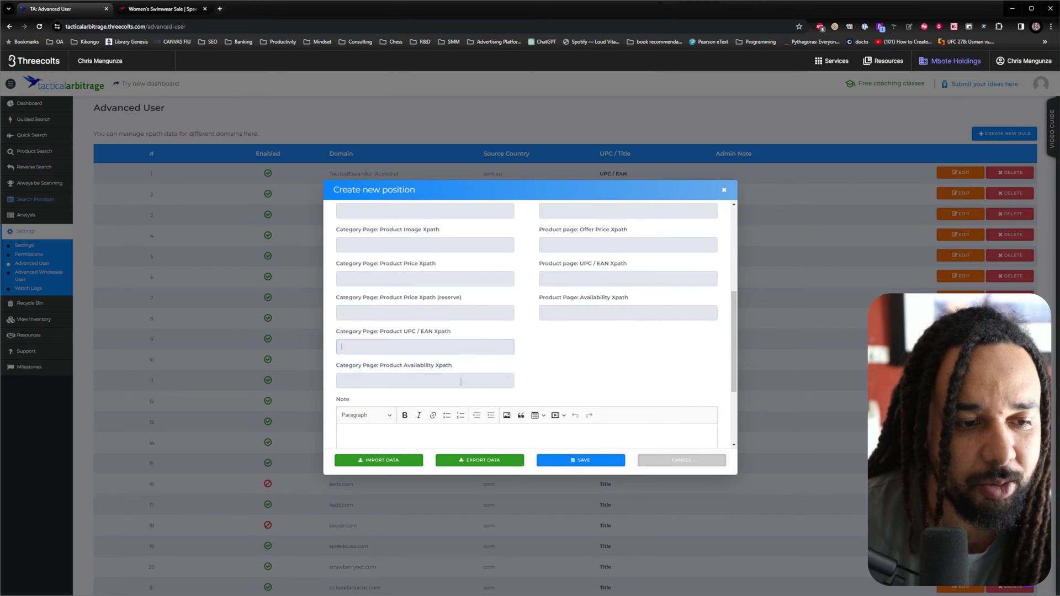
scroll(548, 343, "up", 5)
scroll(618, 322, "down", 3)
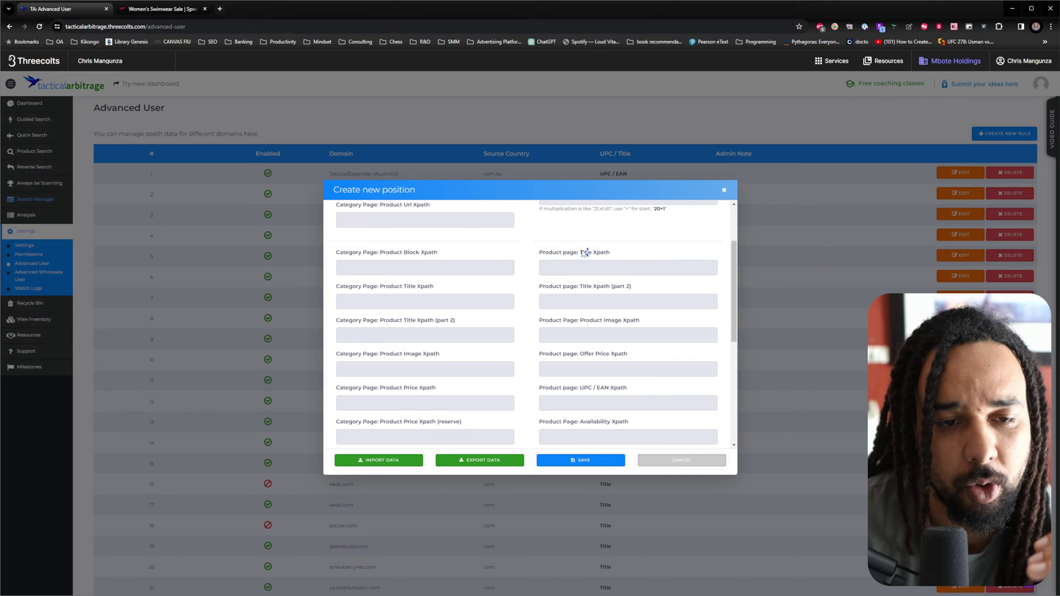
- Note the Title labels on the title xpath fields, then go to the Speedo sale page
left_click_drag(588, 253, 579, 253)
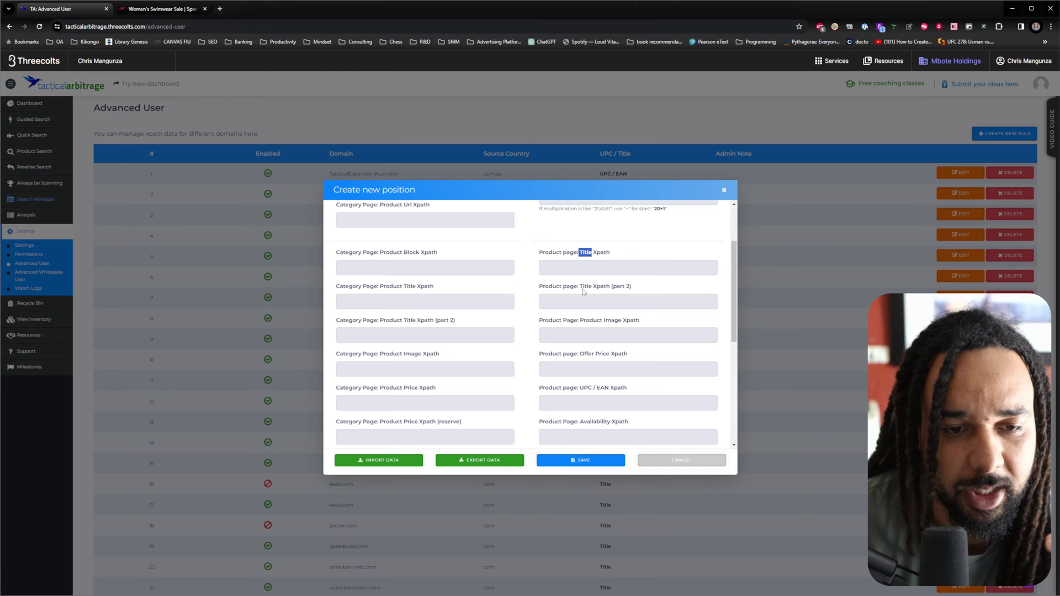
left_click_drag(582, 291, 585, 323)
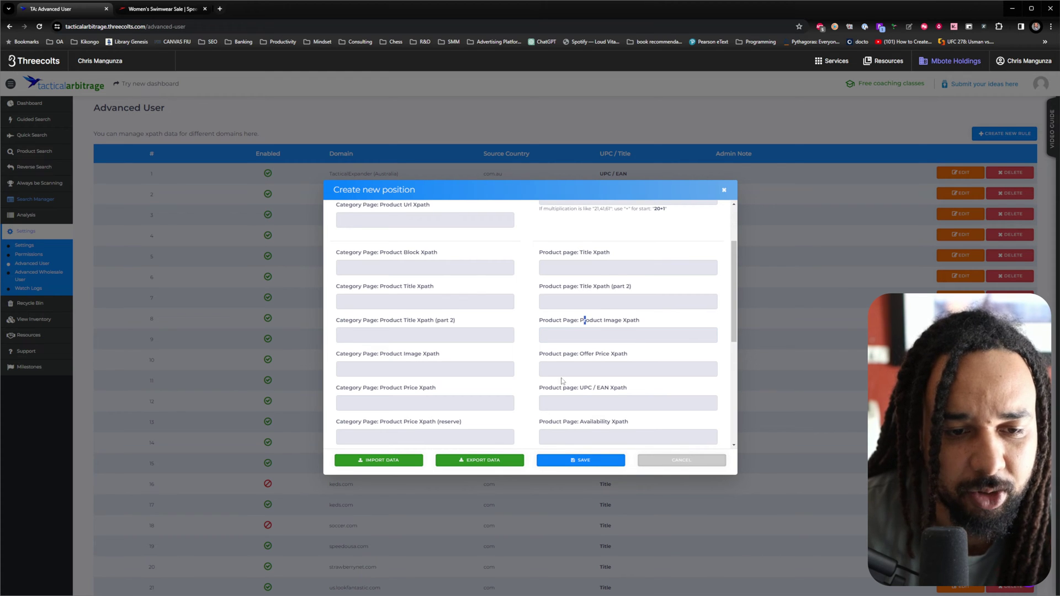
scroll(567, 287, "up", 1)
scroll(567, 287, "up", 2)
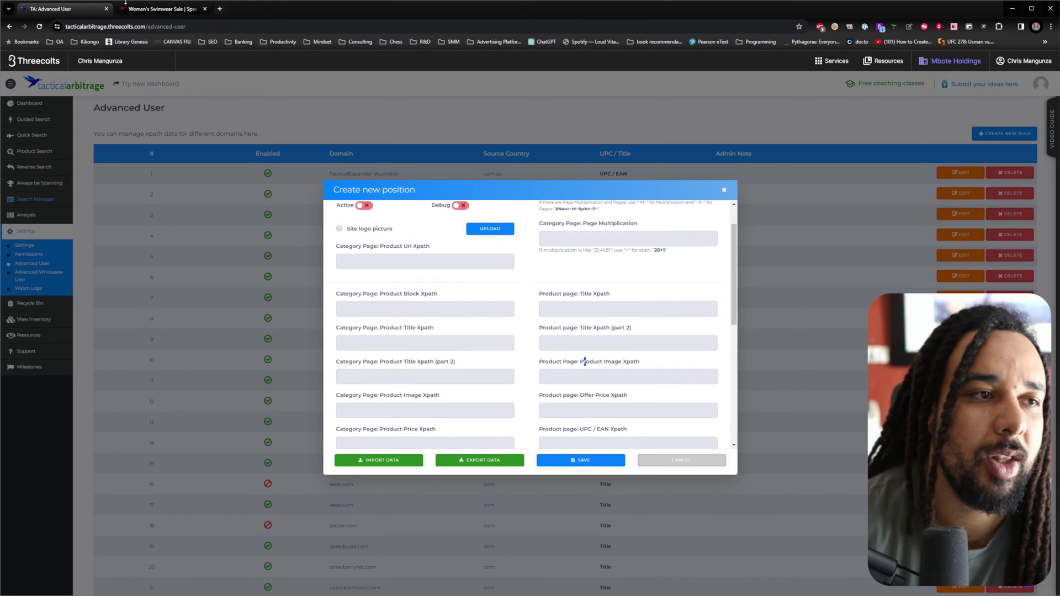
left_click(157, 9)
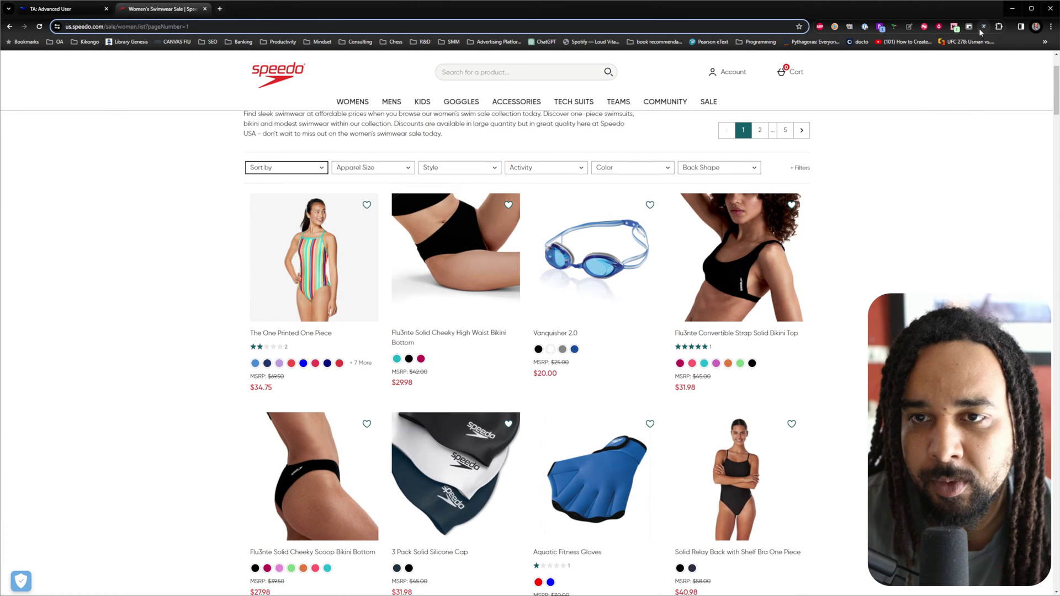
- Turn on XPath Helper and inspect the first product title, The One Printed One Piece, in DevTools
left_click(980, 27)
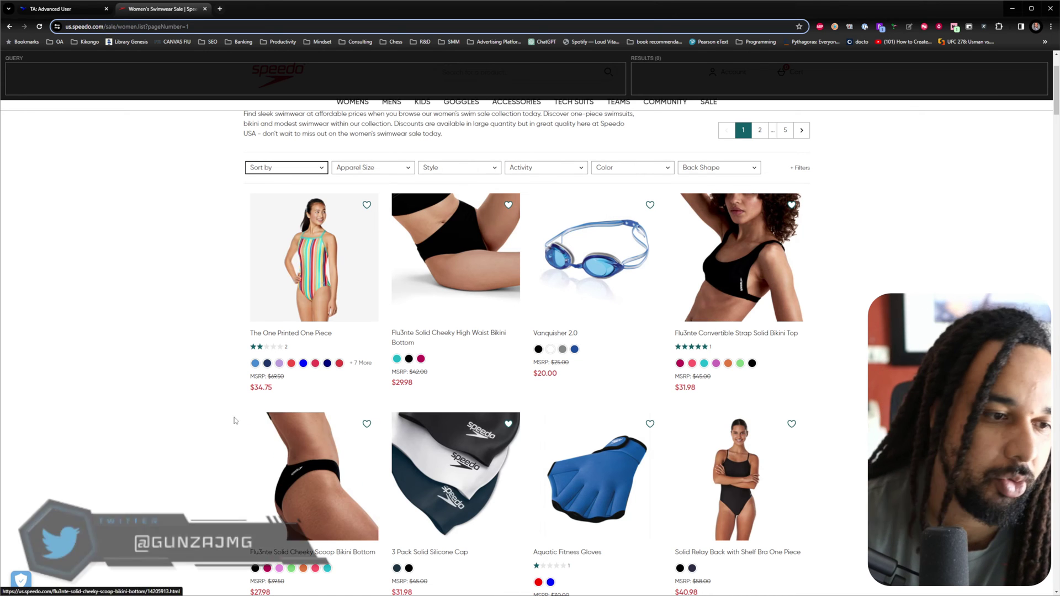
right_click(312, 334)
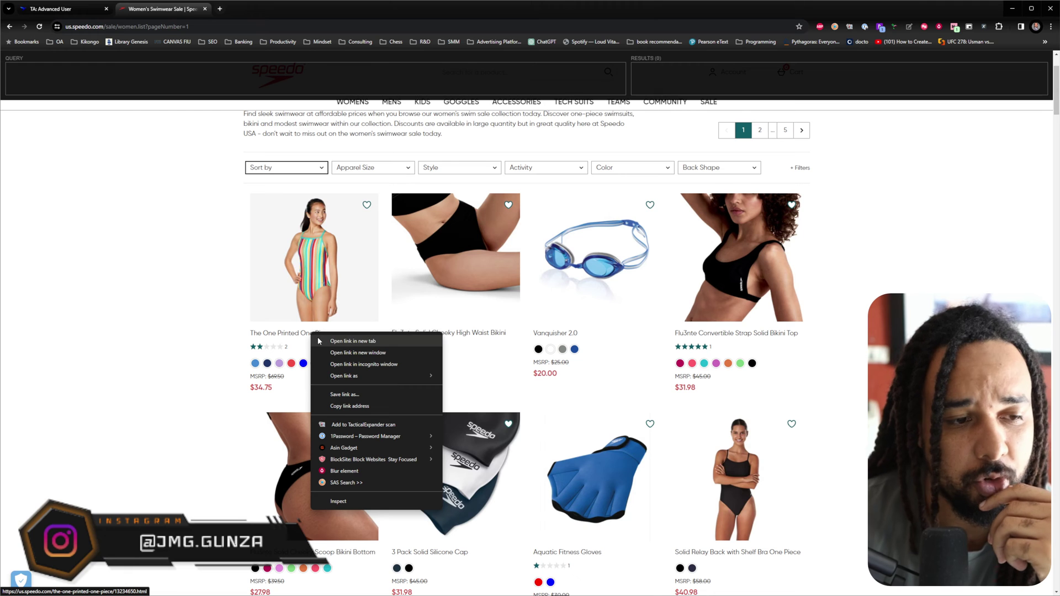
left_click(339, 501)
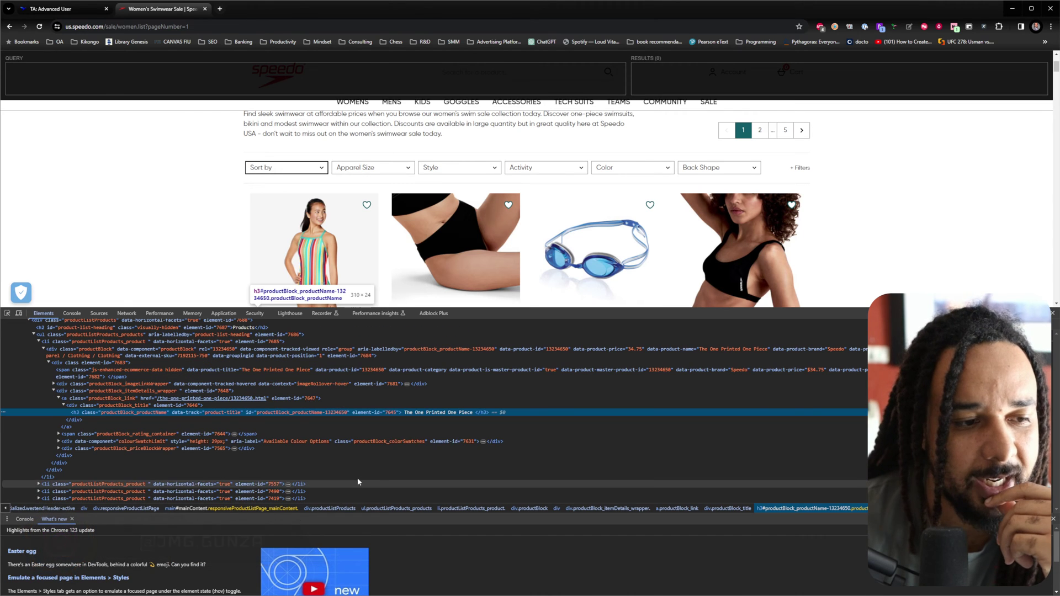
- Select the first product's productBlock element and give the page more room above DevTools
scroll(192, 190, "down", 1)
scroll(191, 190, "down", 1)
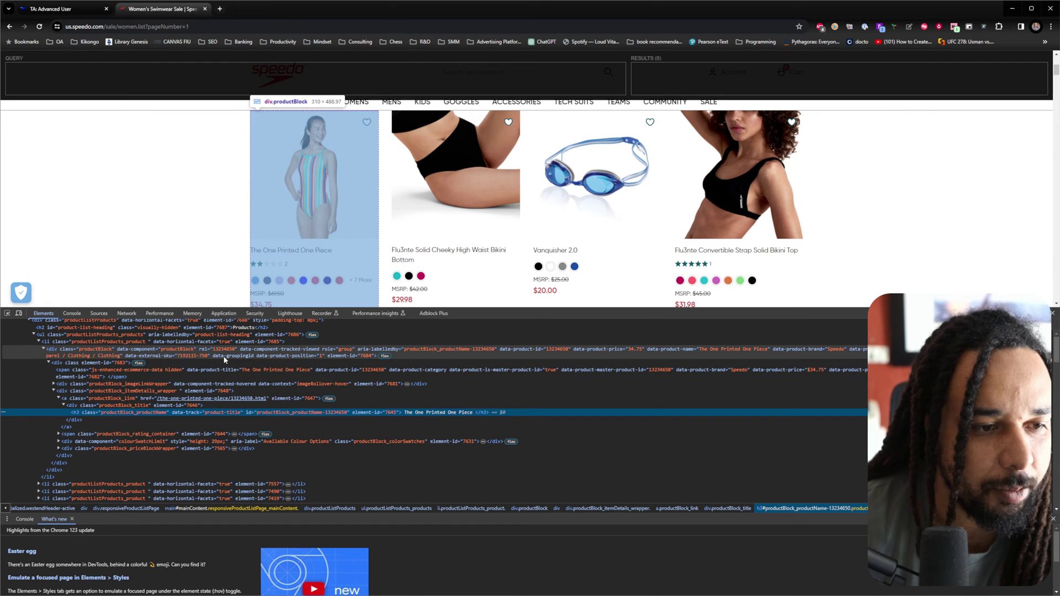
left_click(162, 353)
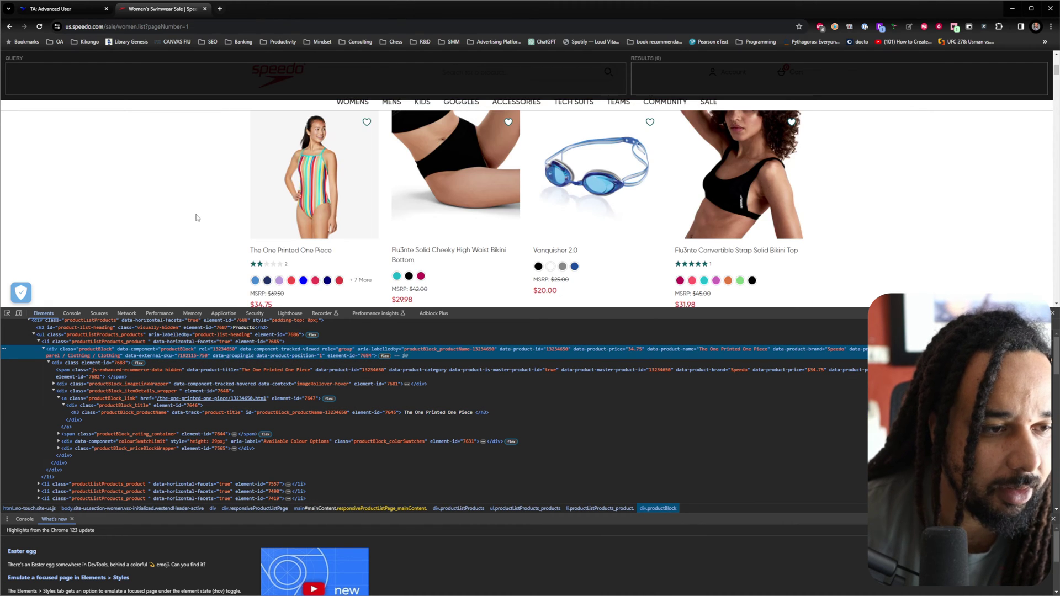
scroll(518, 278, "down", 1)
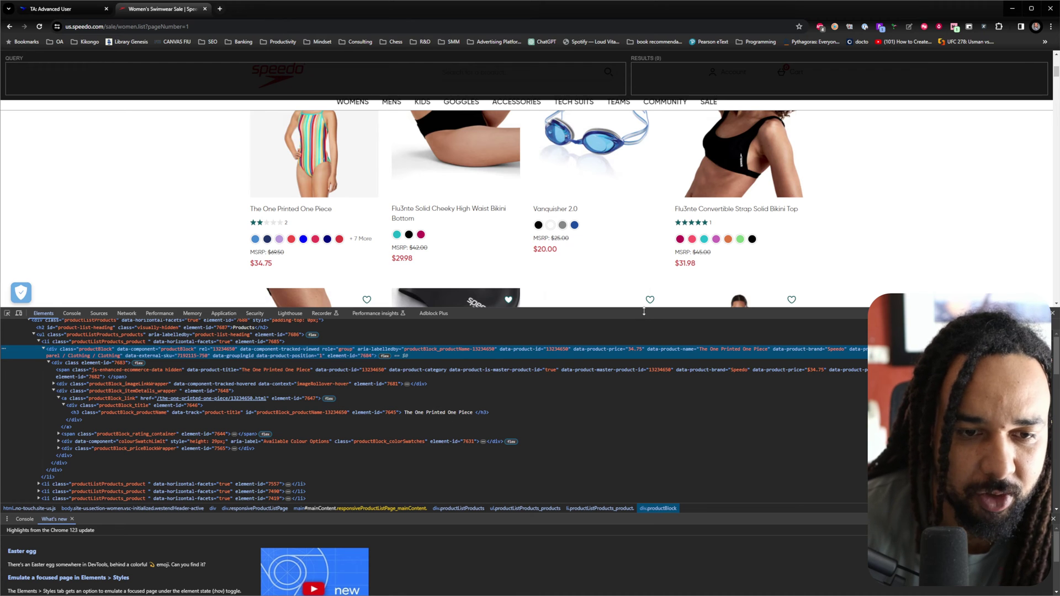
left_click_drag(636, 309, 637, 392)
scroll(508, 284, "down", 1)
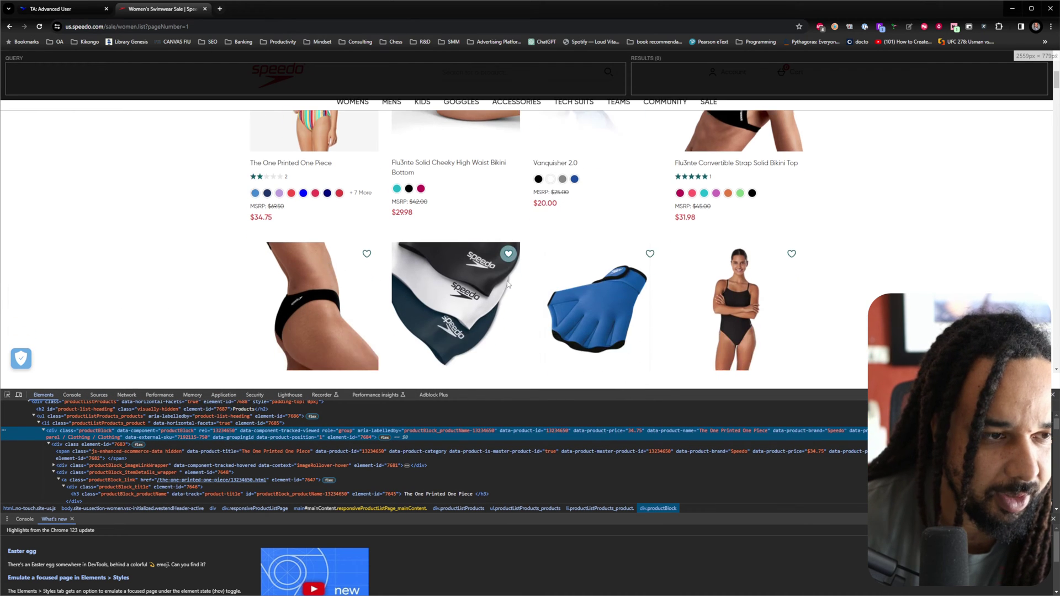
scroll(509, 285, "up", 2)
scroll(510, 285, "up", 1)
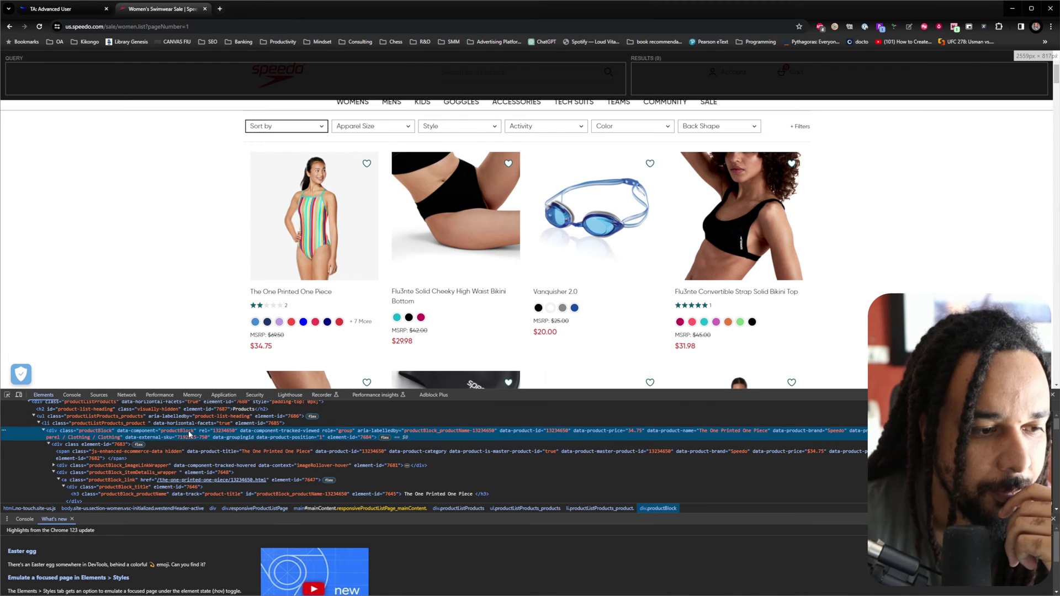
- Copy the XPath of the first product's li.productListProducts_product list item
left_click(240, 453)
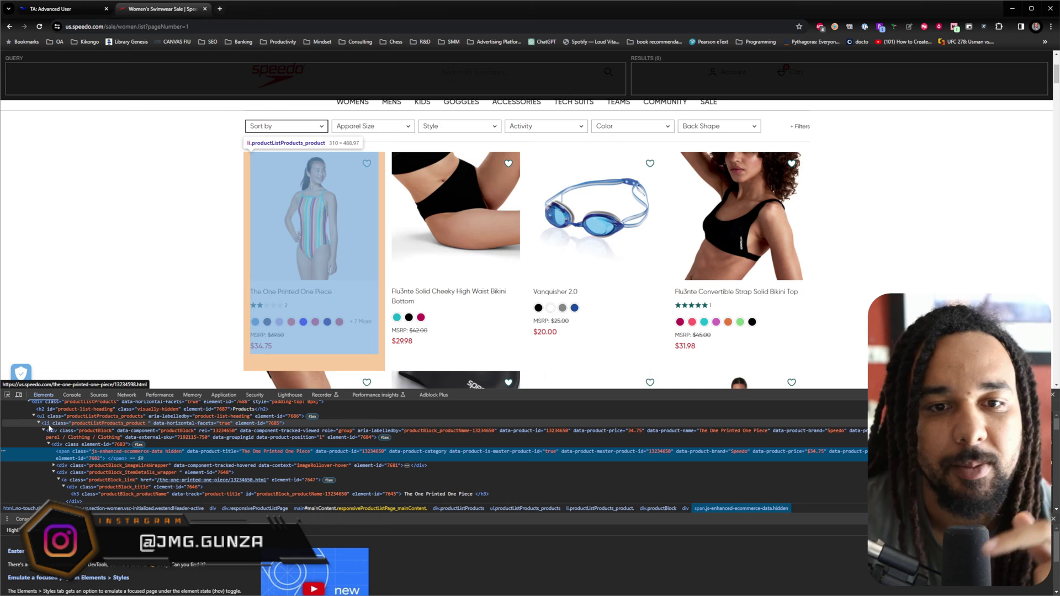
left_click(49, 423)
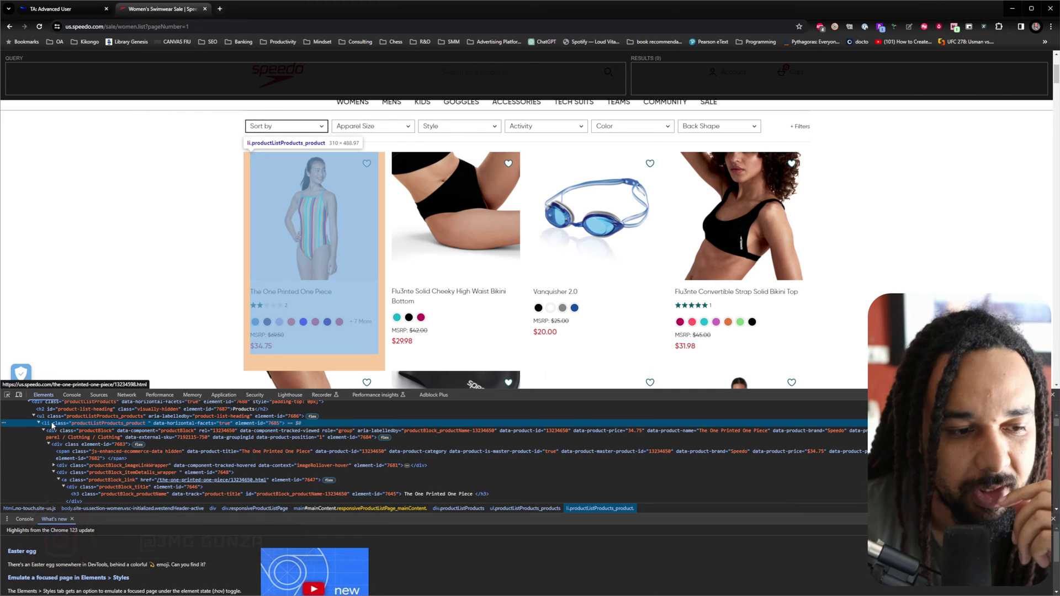
right_click(52, 423)
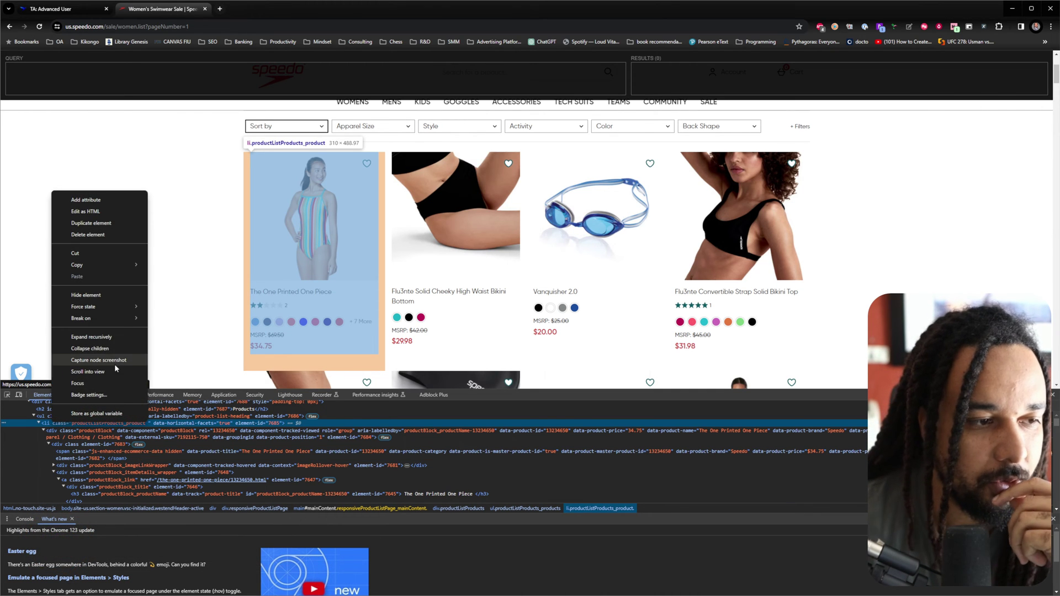
mouse_move(117, 266)
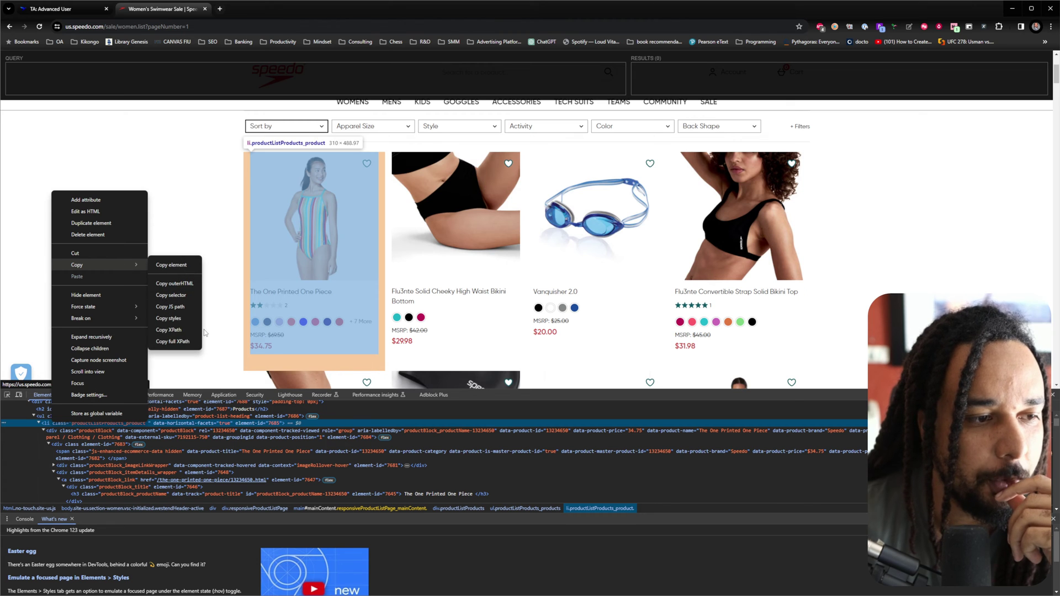
left_click(188, 330)
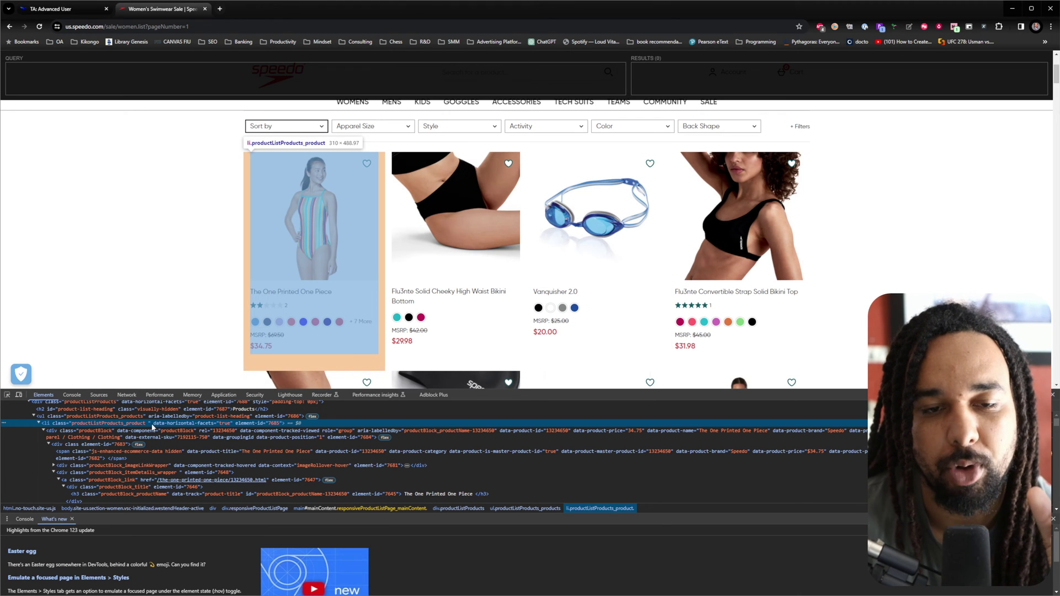
- Paste the copied XPath into XPath Helper, try li[2] and li[3], then remove the index
left_click(186, 86)
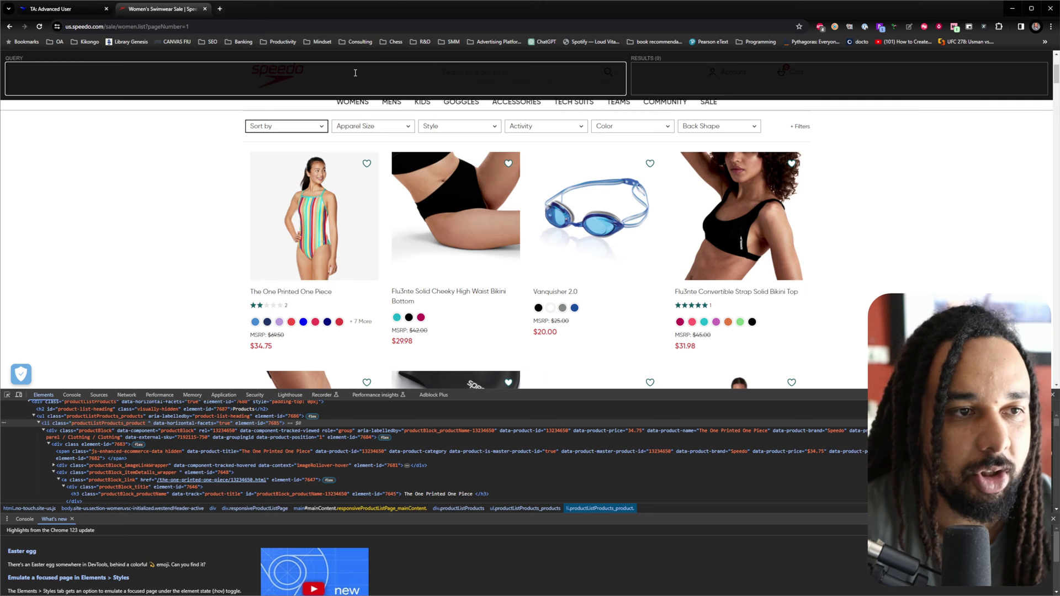
key("ctrl+v")
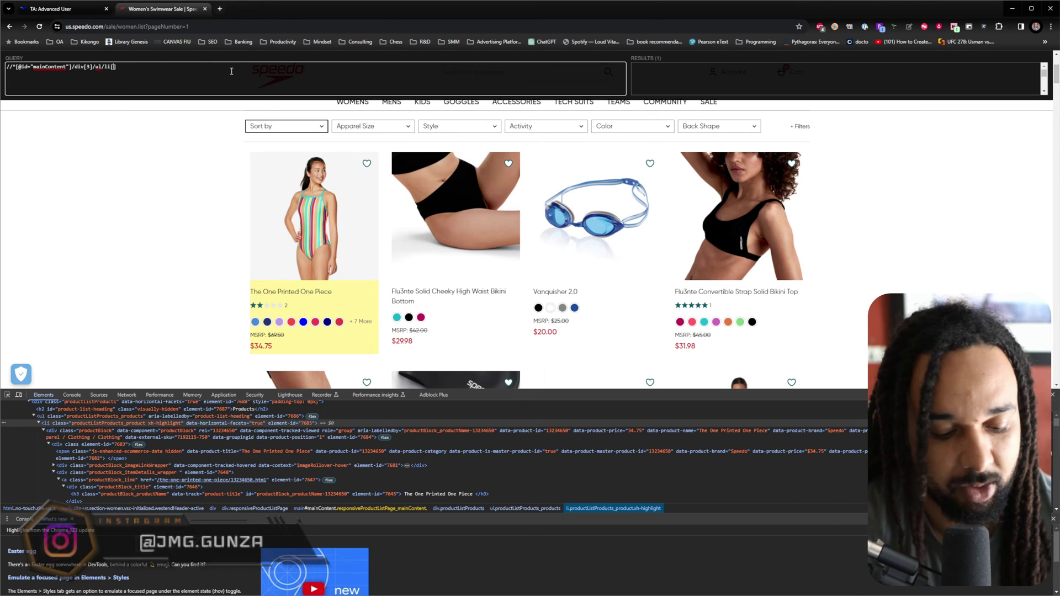
key("BackSpace")
type("2")
key("BackSpace")
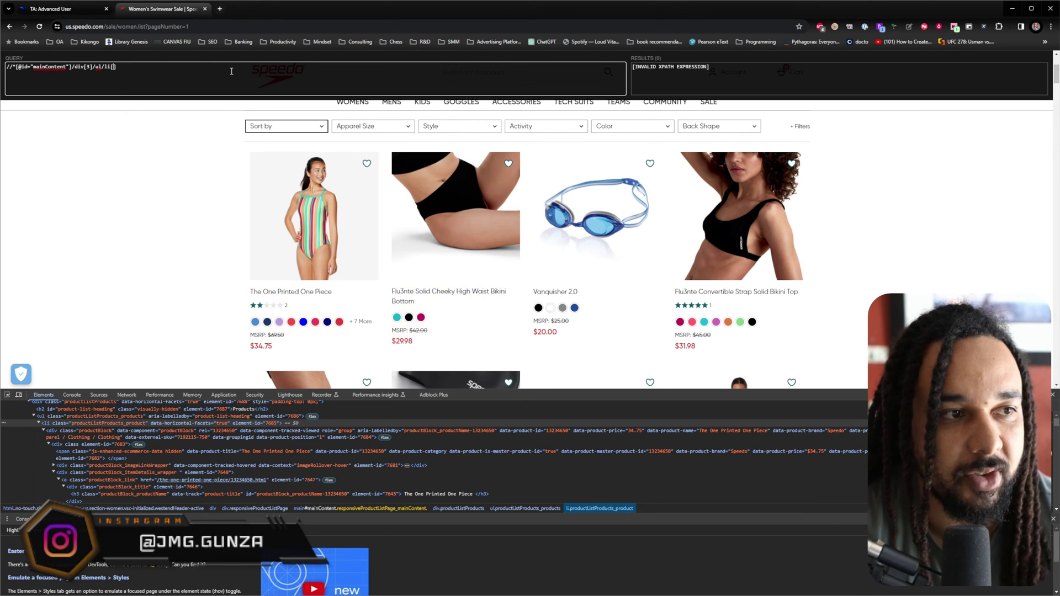
type("3")
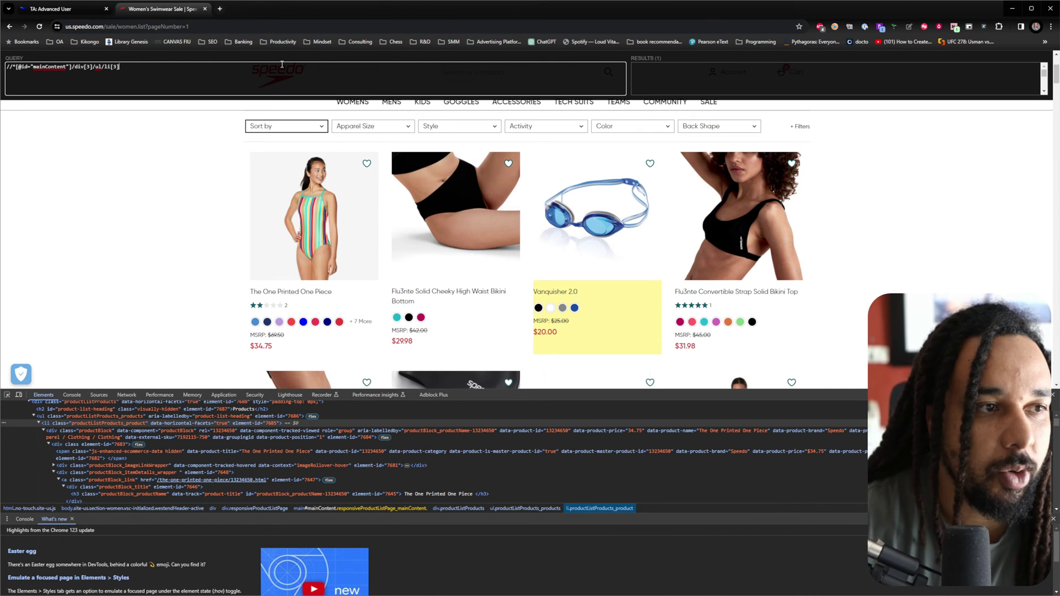
key("BackSpace")
key("BackSpace")
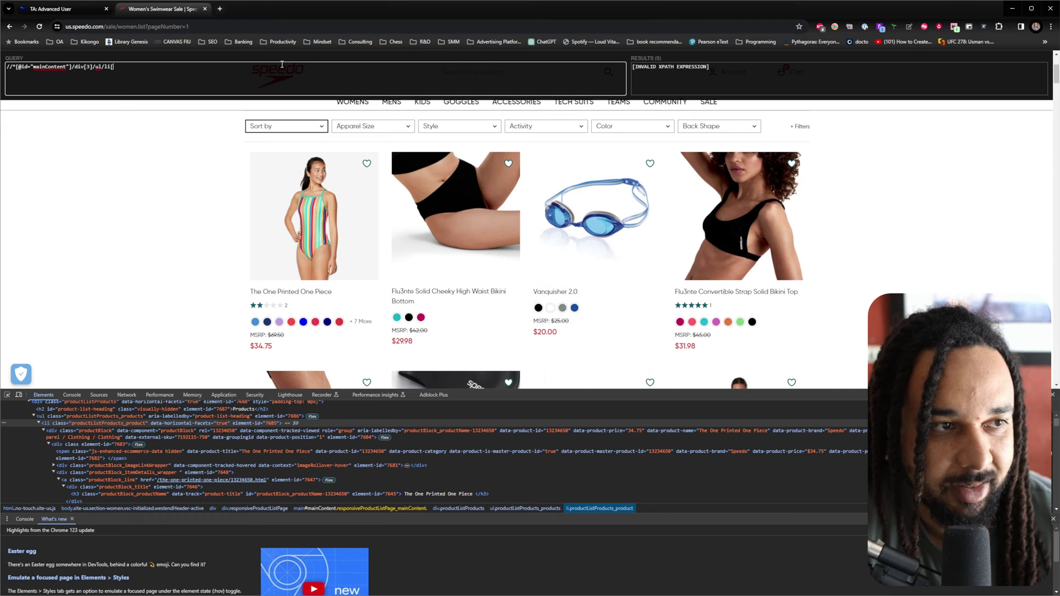
key("BackSpace")
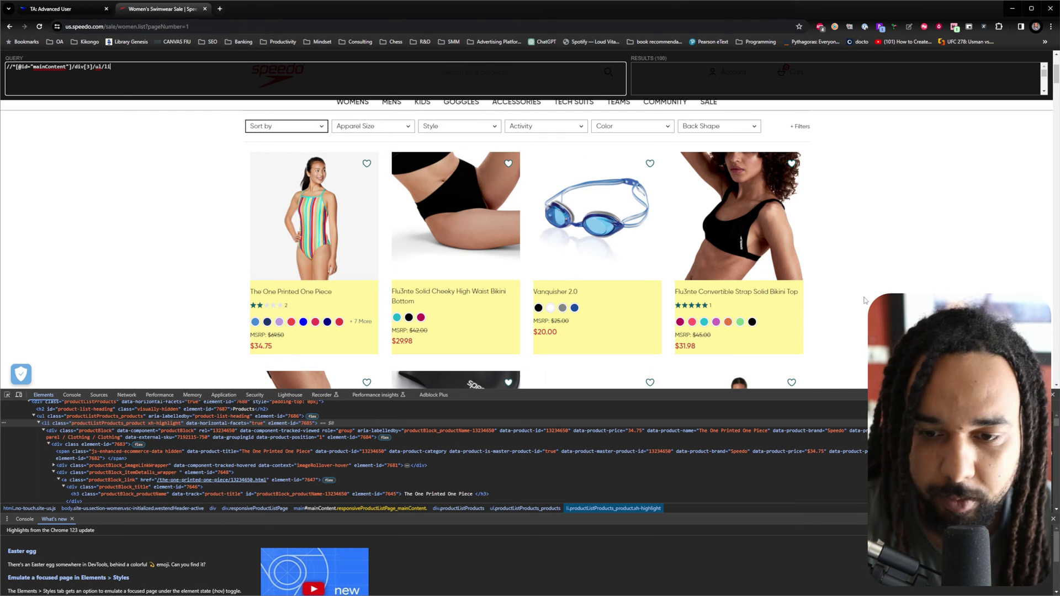
scroll(864, 276, "down", 5)
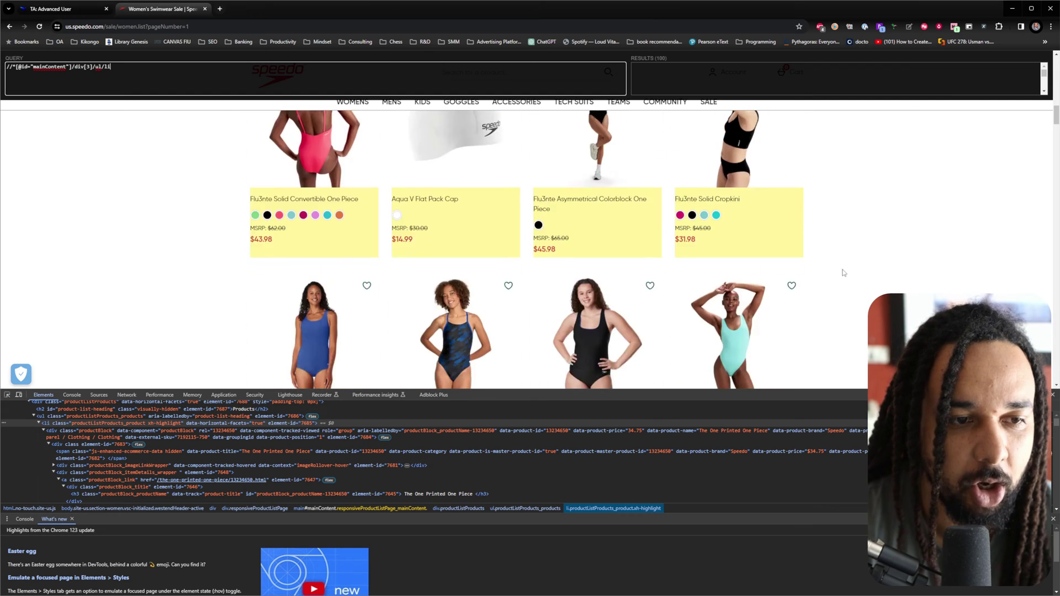
scroll(843, 273, "down", 15)
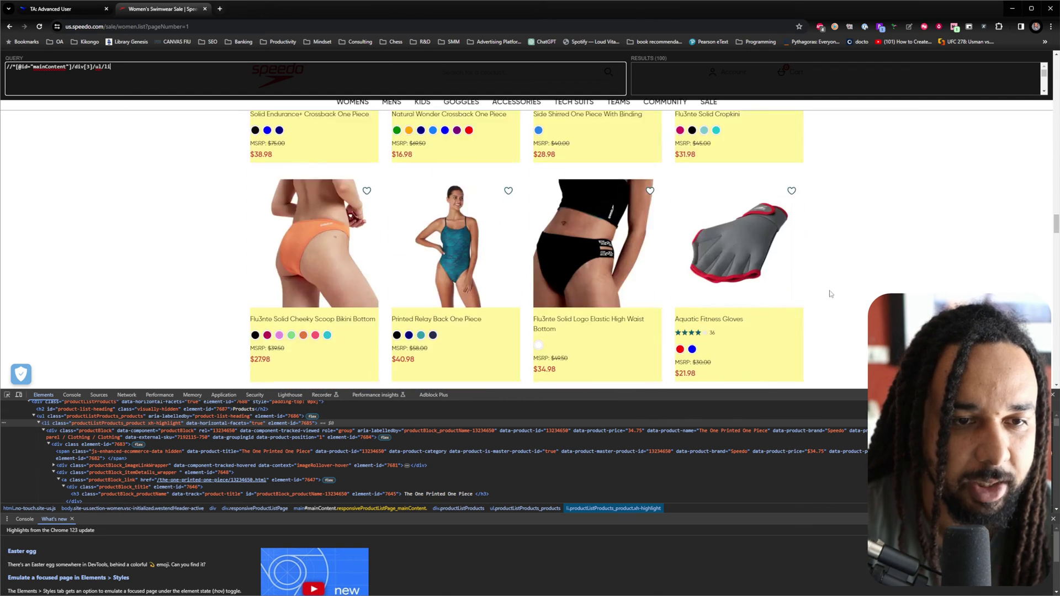
scroll(830, 294, "down", 18)
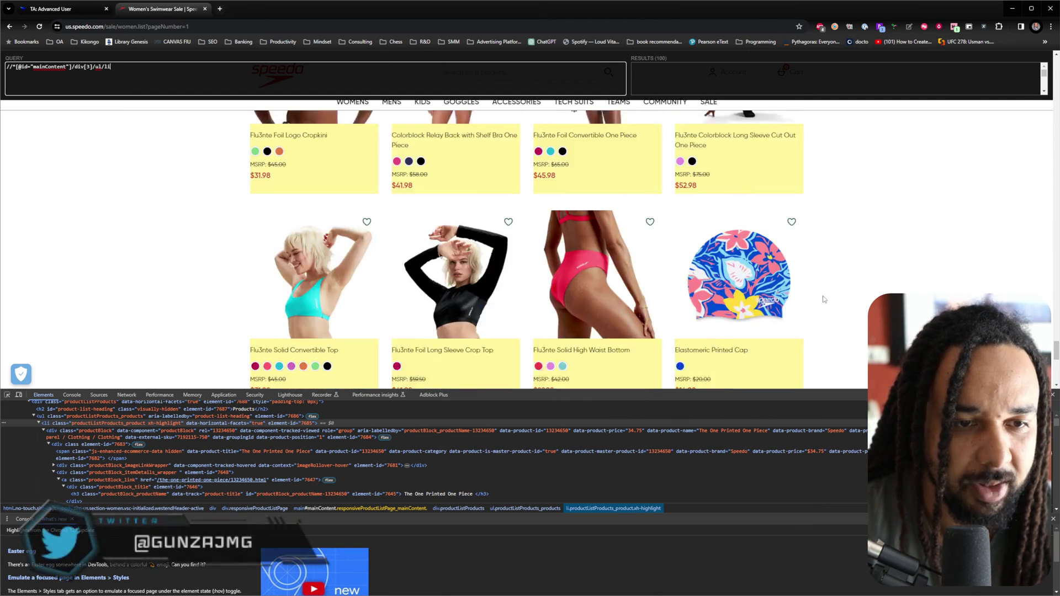
scroll(823, 298, "down", 5)
scroll(773, 276, "up", 6)
scroll(370, 204, "down", 3)
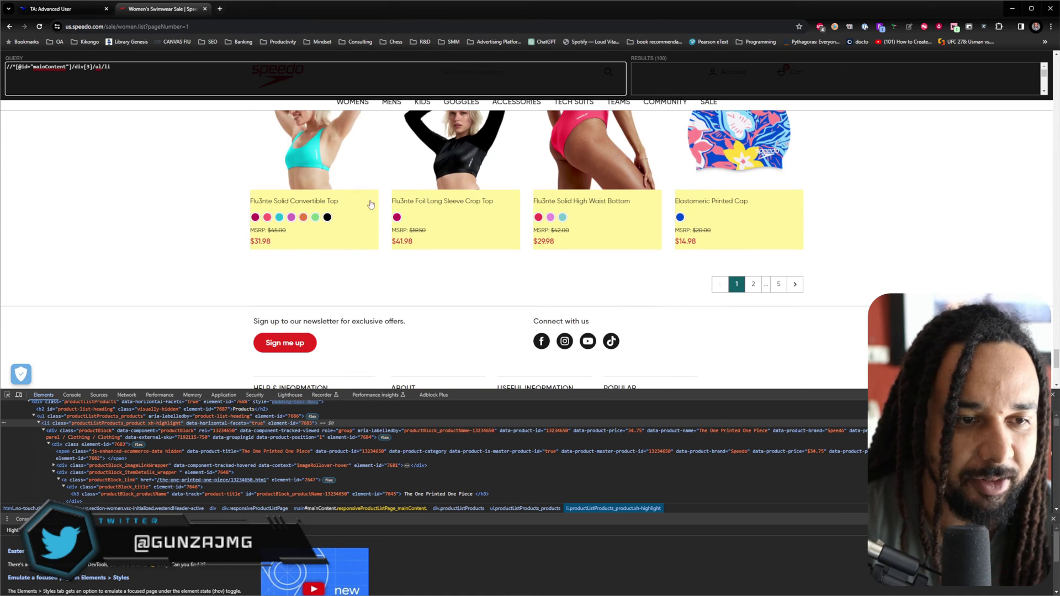
scroll(850, 209, "up", 6)
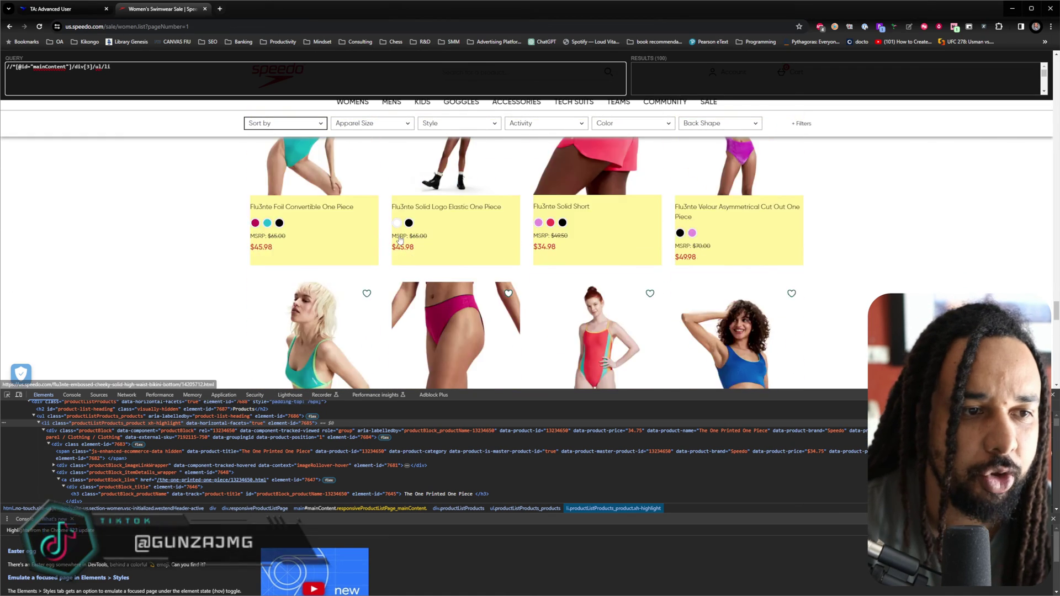
scroll(401, 238, "up", 15)
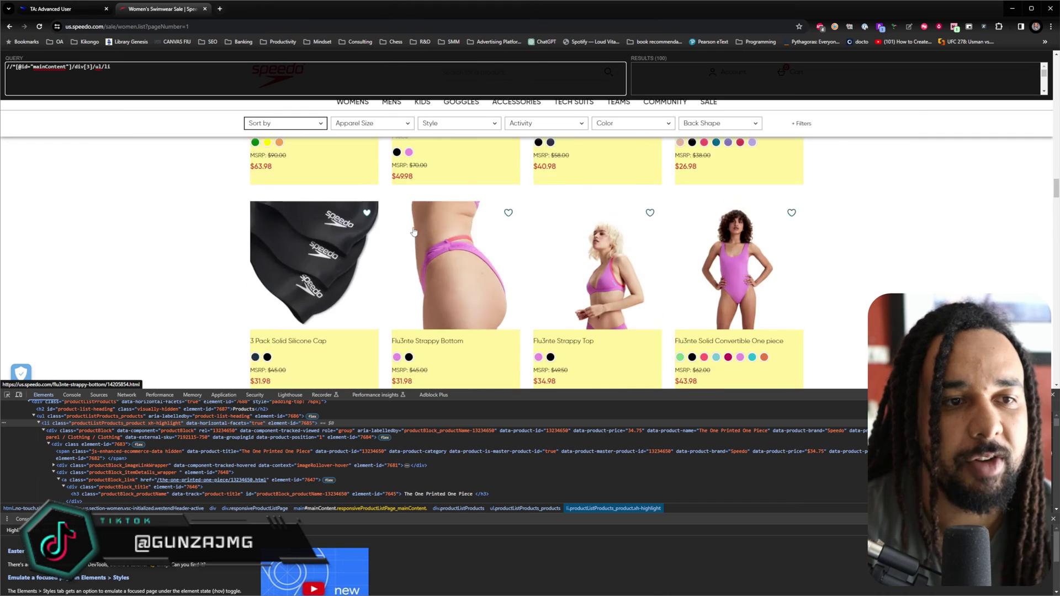
scroll(413, 231, "up", 15)
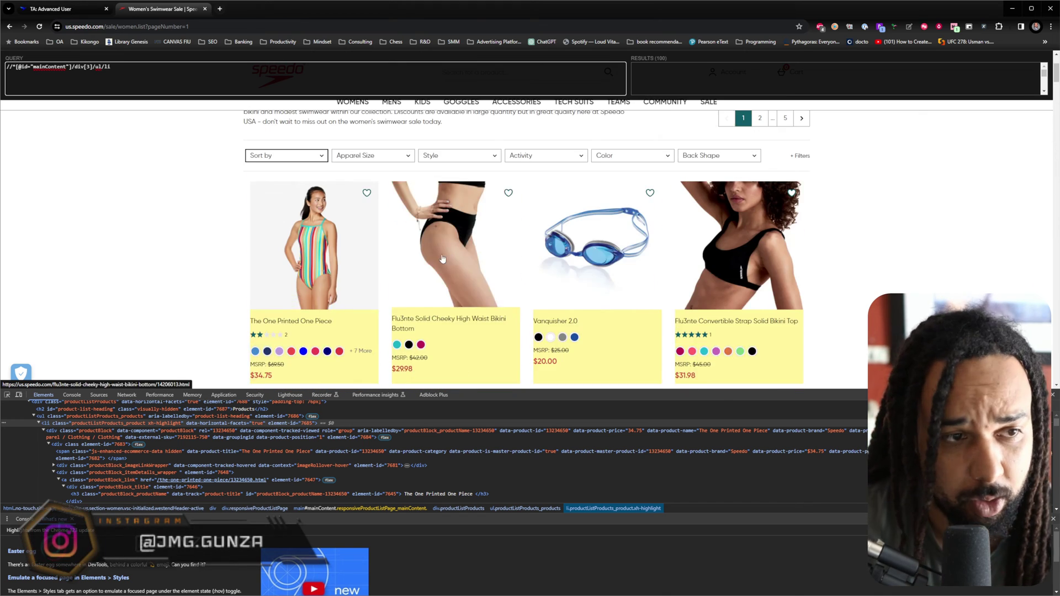
scroll(443, 258, "up", 3)
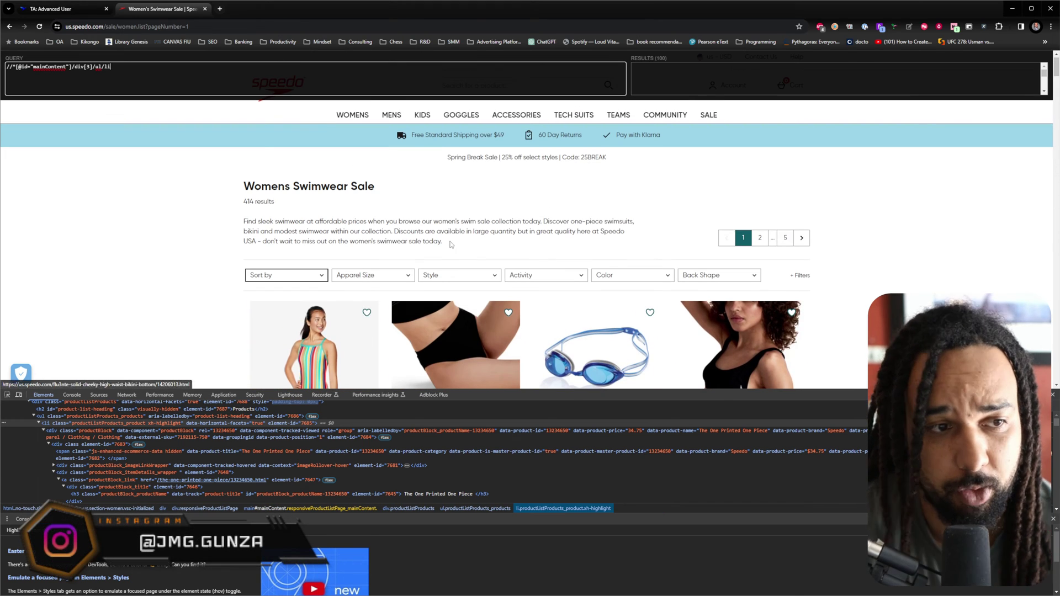
triple_click(151, 69)
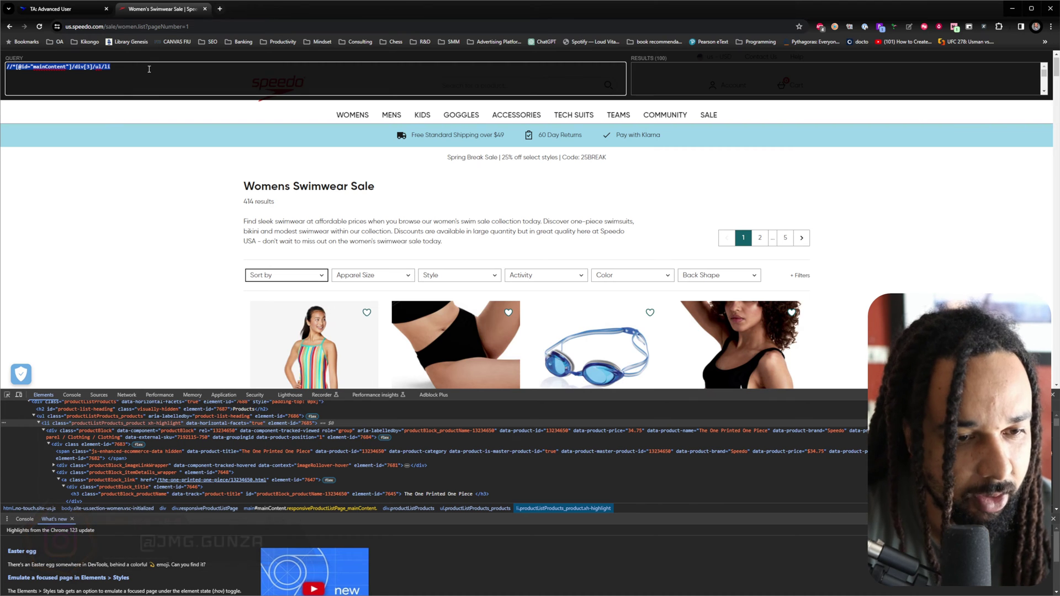
scroll(577, 262, "down", 3)
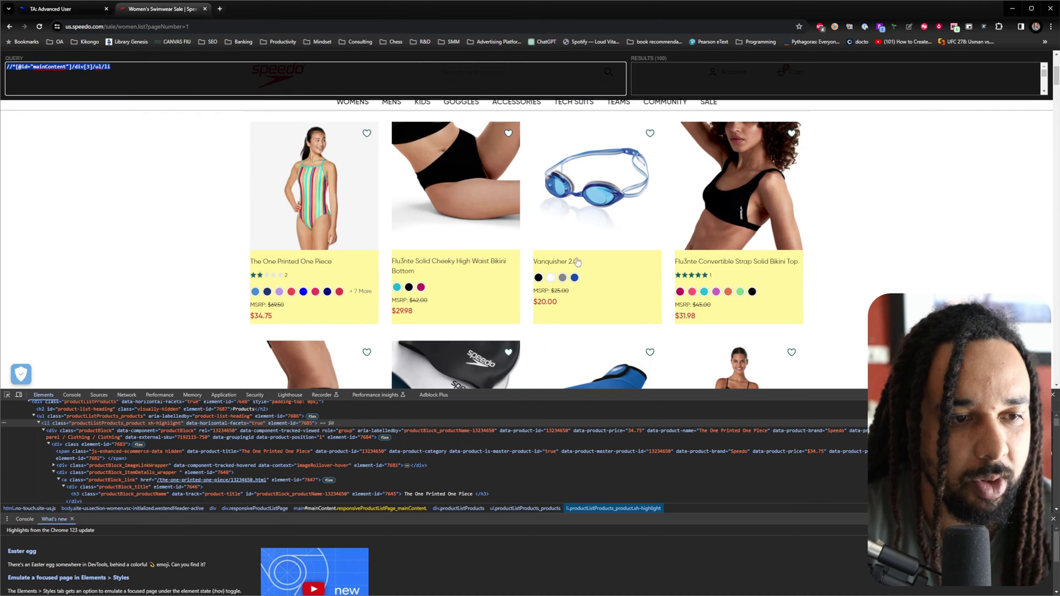
- Paste the copied XPath into the new rule's Product Block Xpath field, then close the form without saving
left_click(64, 10)
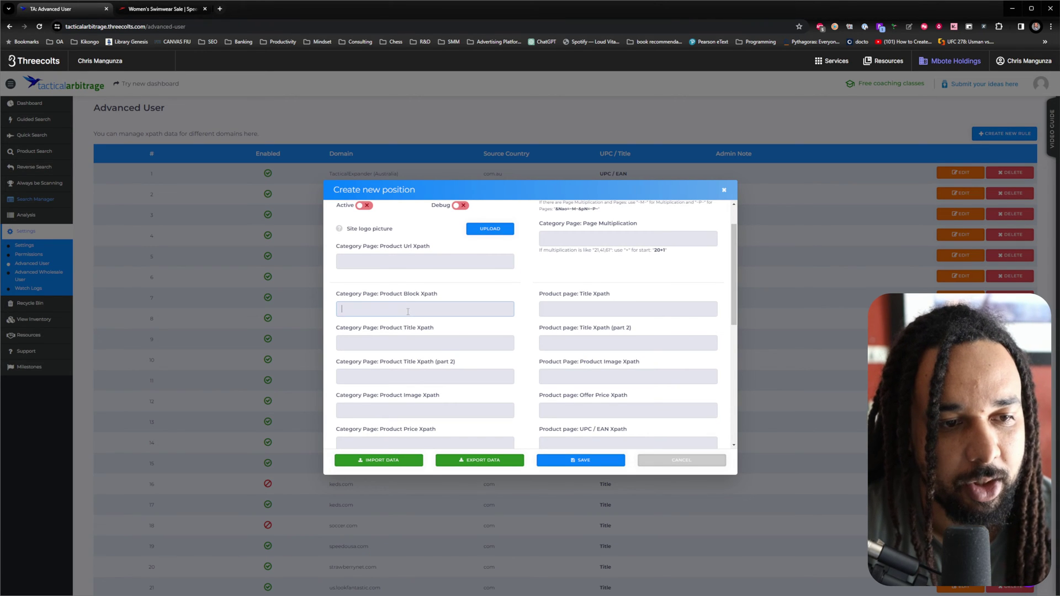
key("ctrl+v")
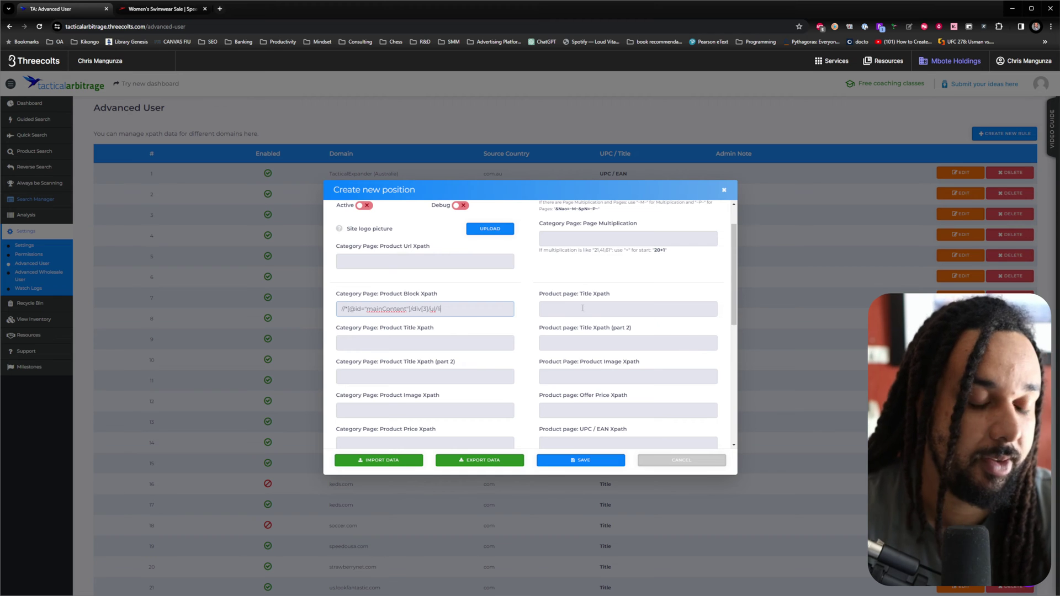
left_click(724, 192)
scroll(560, 402, "down", 1)
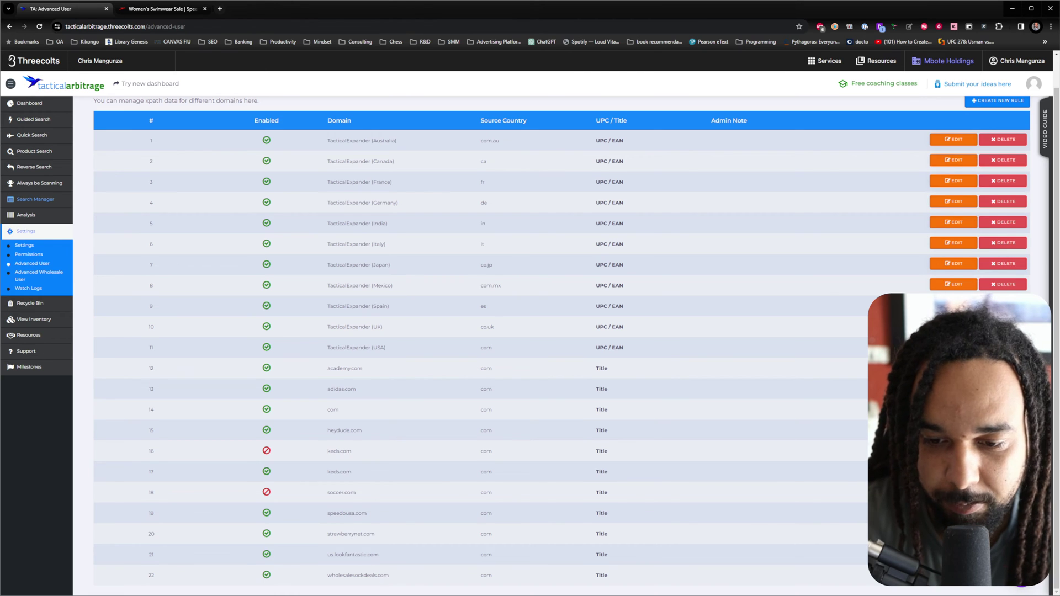
- Check the speedousa.com rule's saved Product Url, Block and Title xpaths, then return to the Speedo sale page
left_click(953, 513)
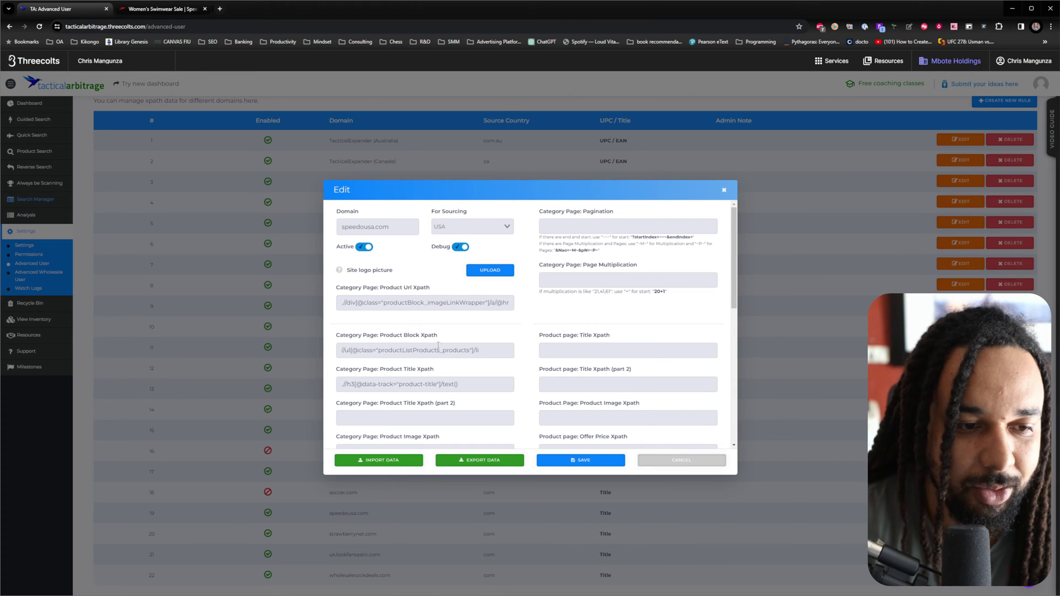
scroll(445, 422, "down", 5)
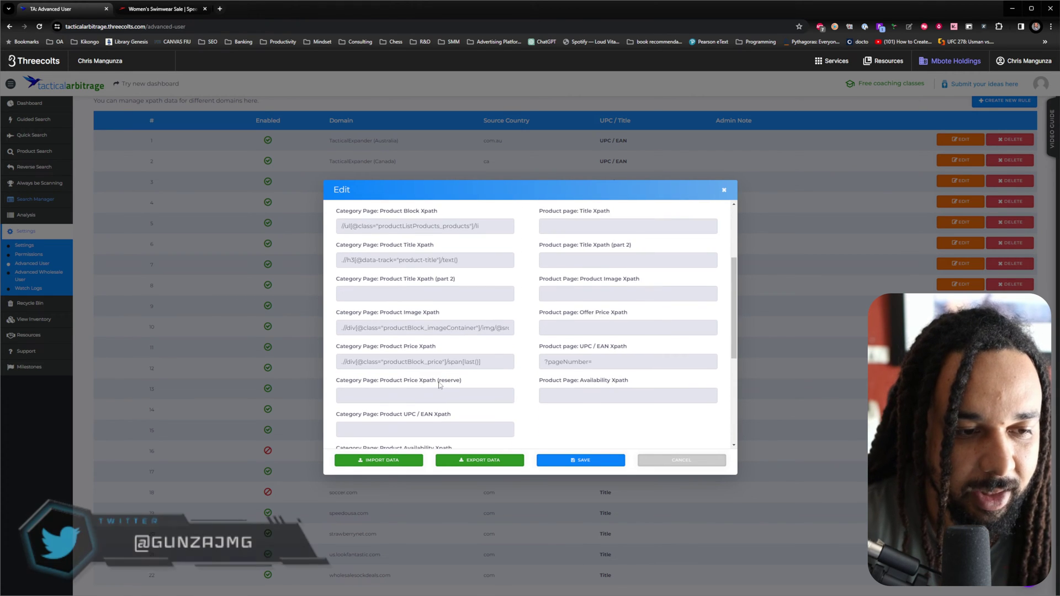
scroll(439, 379, "up", 4)
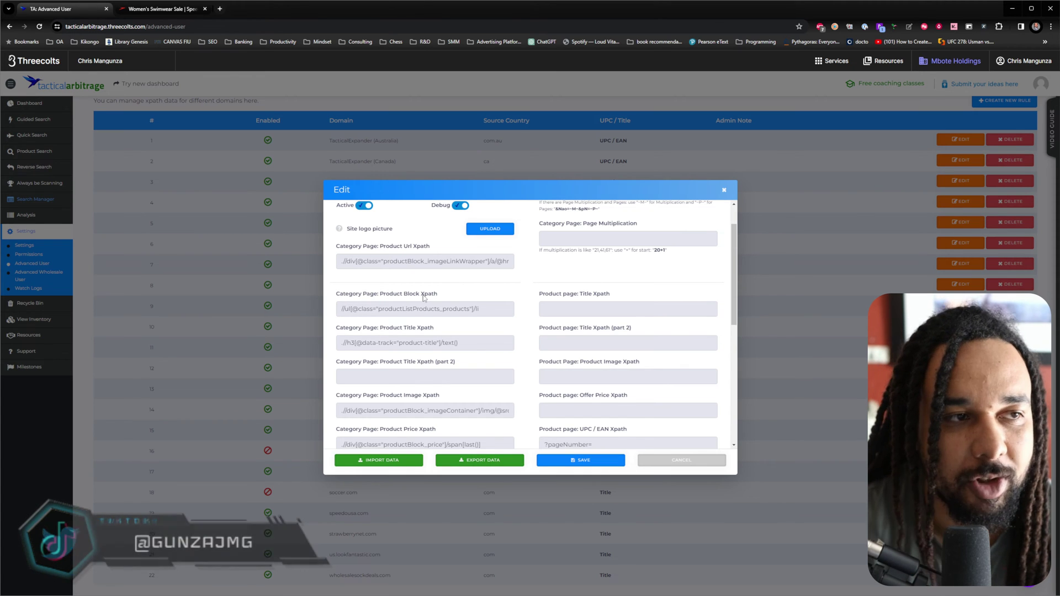
scroll(436, 312, "up", 1)
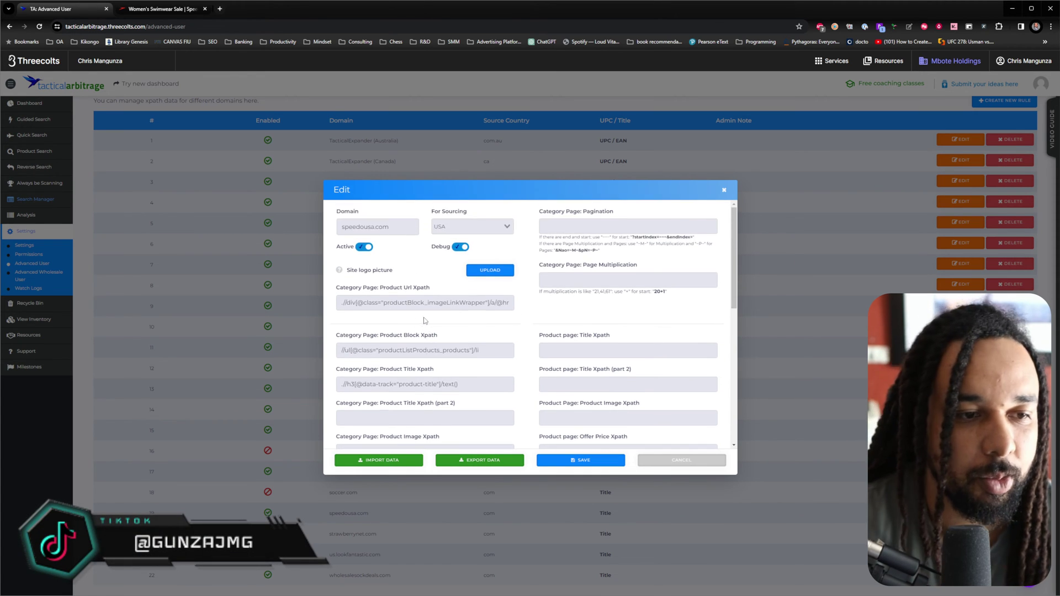
left_click(363, 304)
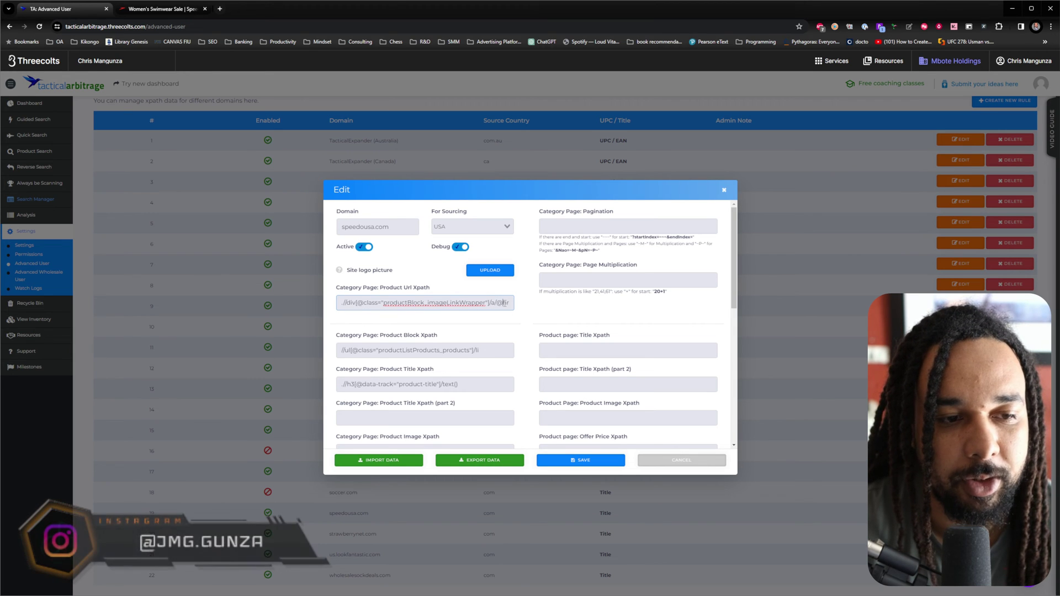
scroll(498, 339, "down", 2)
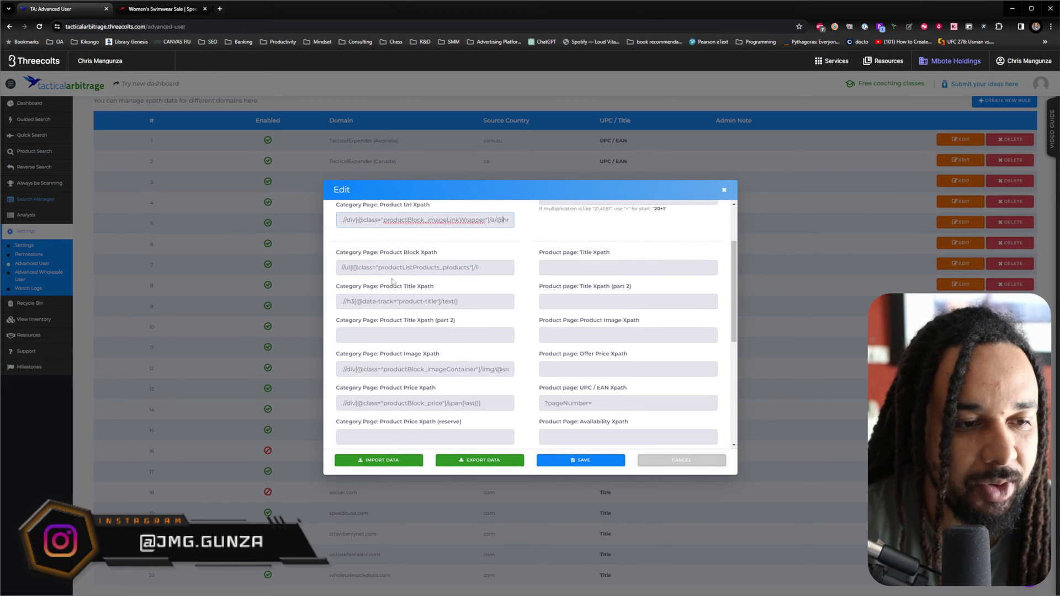
left_click(366, 266)
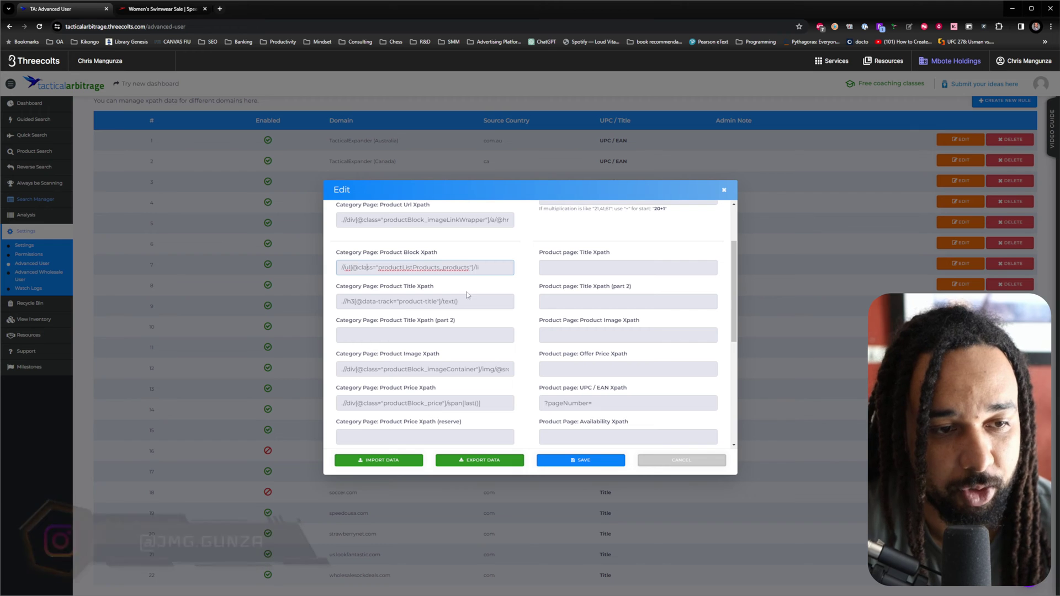
left_click(466, 302)
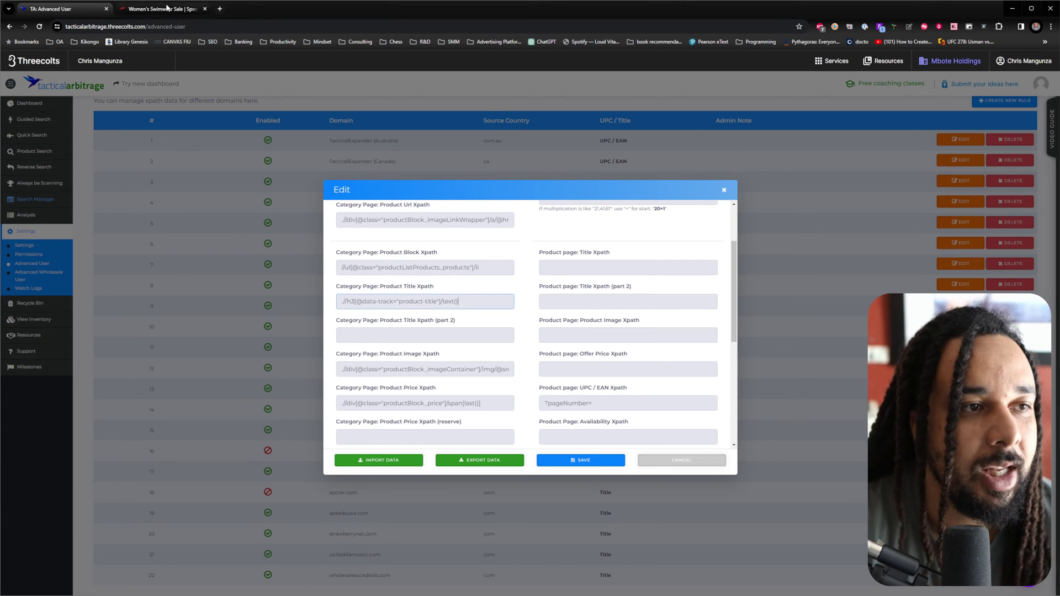
left_click(167, 8)
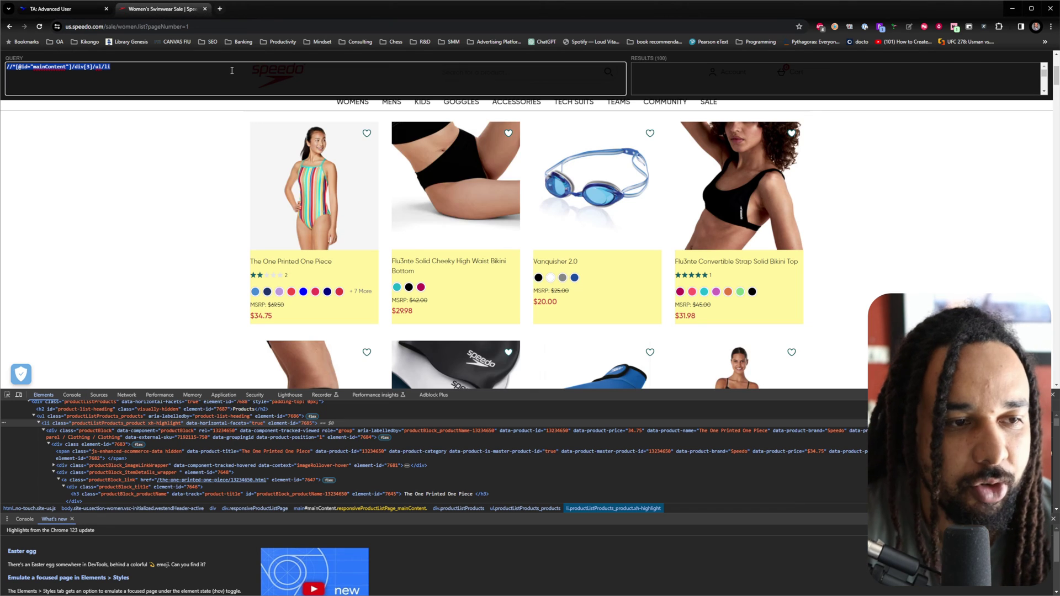
right_click(298, 266)
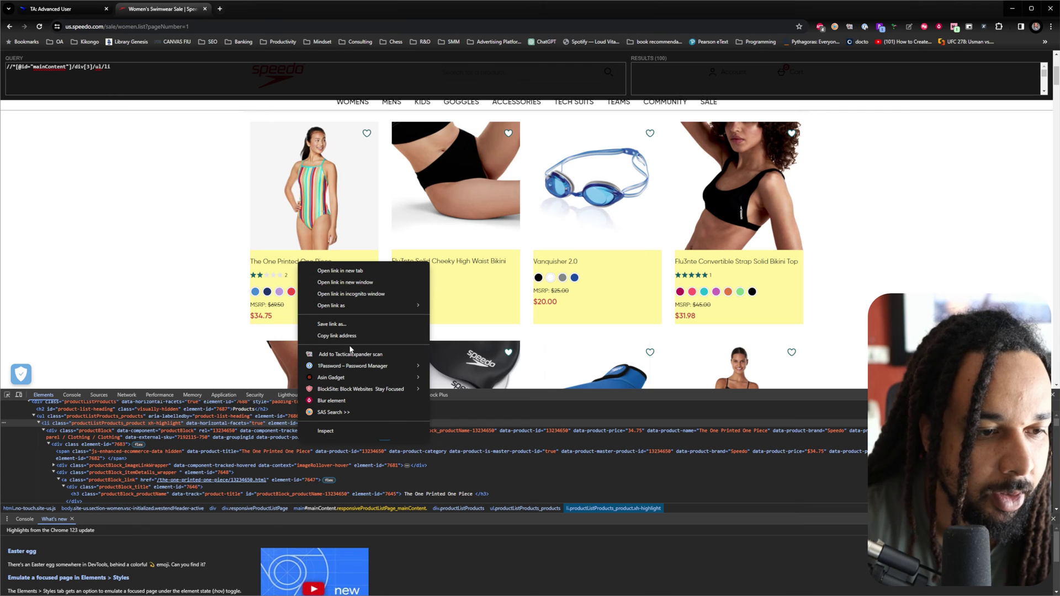
- Copy the first product title's h3 XPath into XPath Helper, matching only The One Printed One Piece
left_click(341, 426)
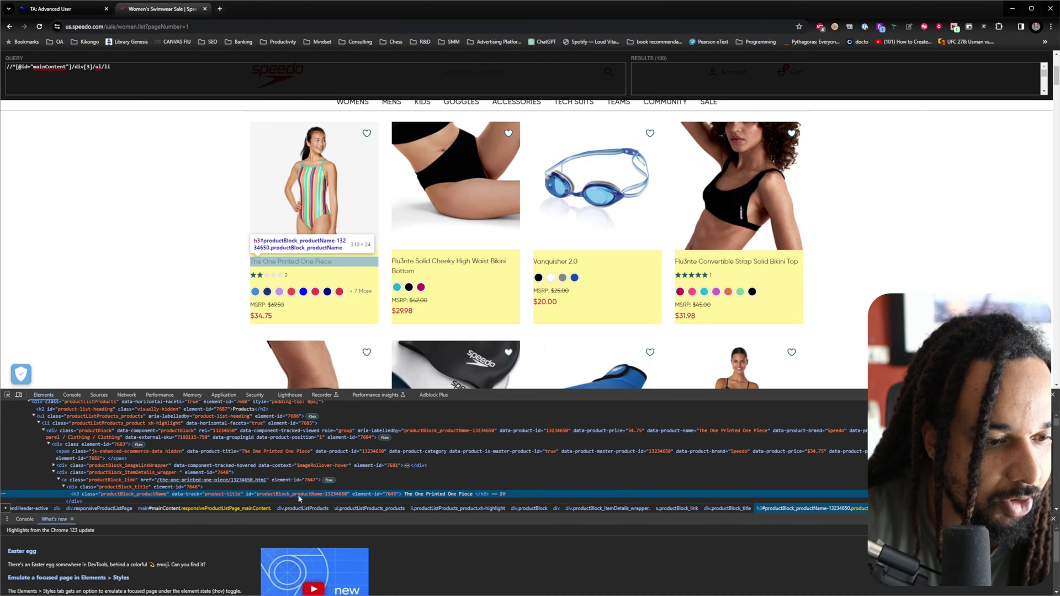
right_click(511, 492)
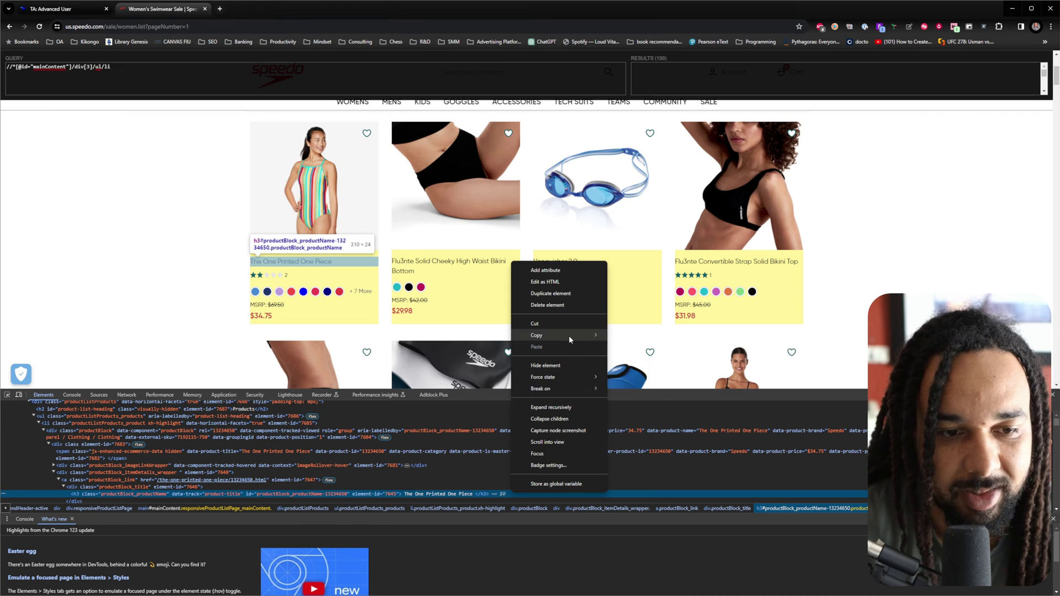
mouse_move(568, 336)
left_click(640, 401)
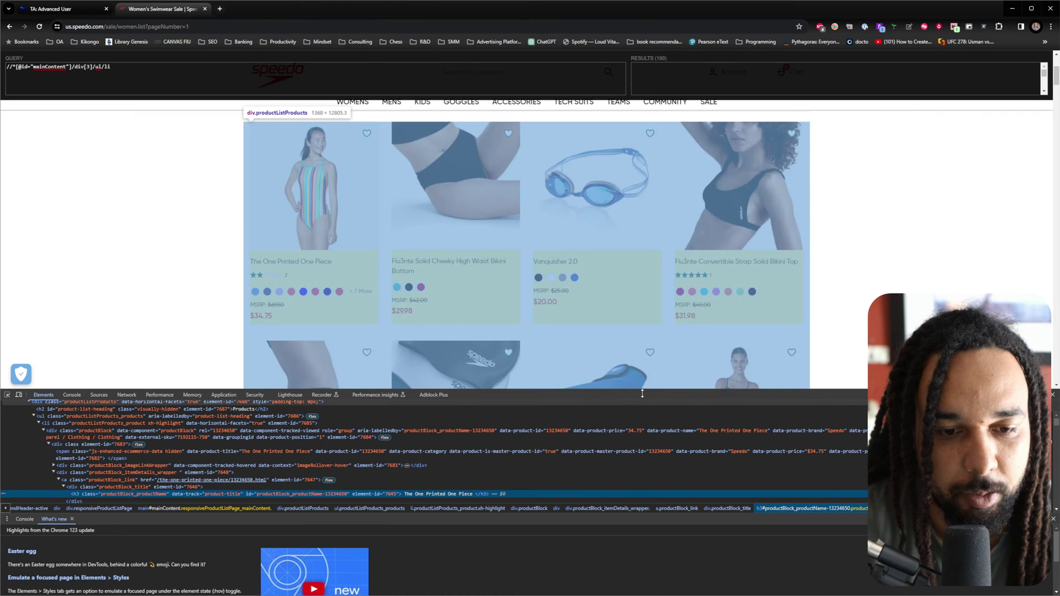
left_click(112, 75)
key("ctrl+a")
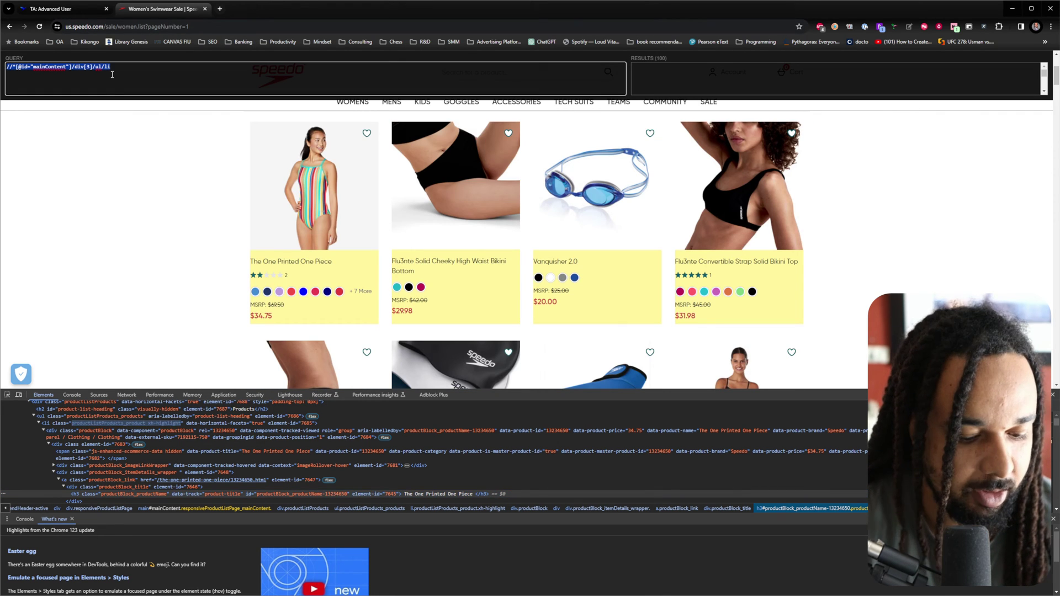
key("ctrl+v")
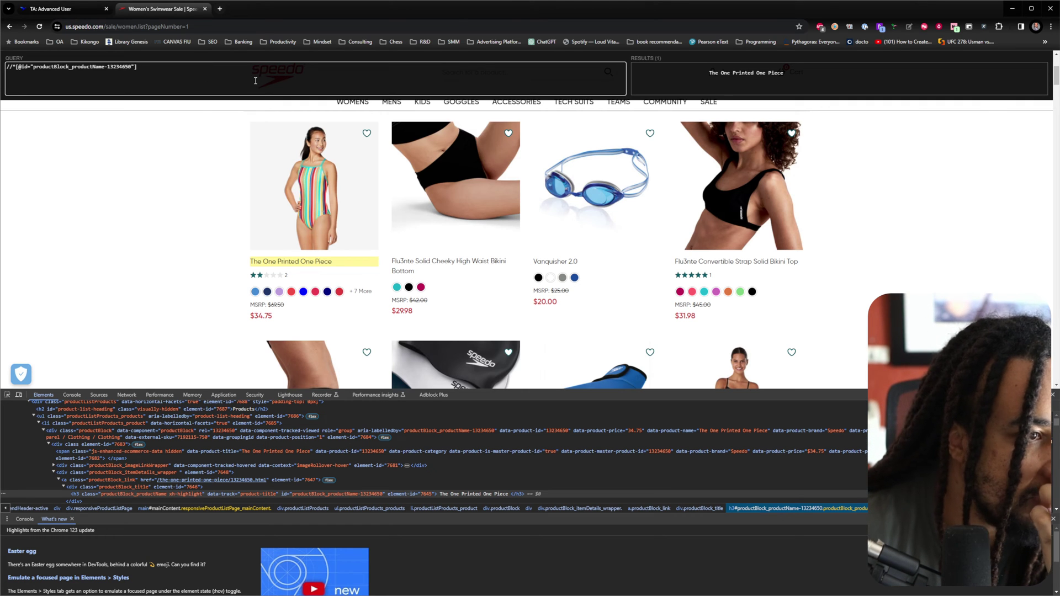
- Copy the XPath of the title wrapper div.productBlock_title for the XPath Helper query
left_click(208, 487)
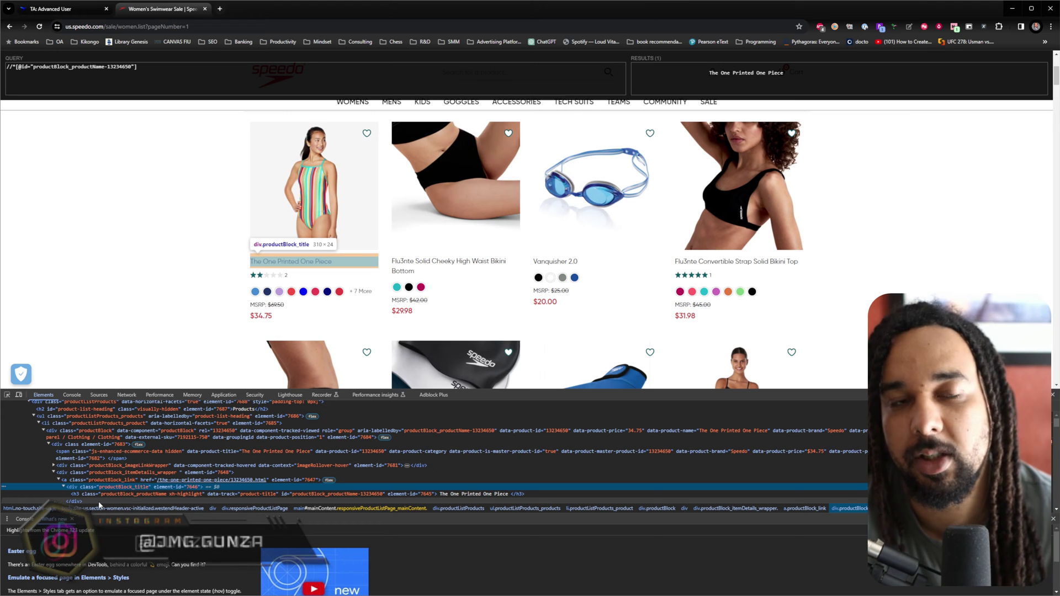
right_click(230, 491)
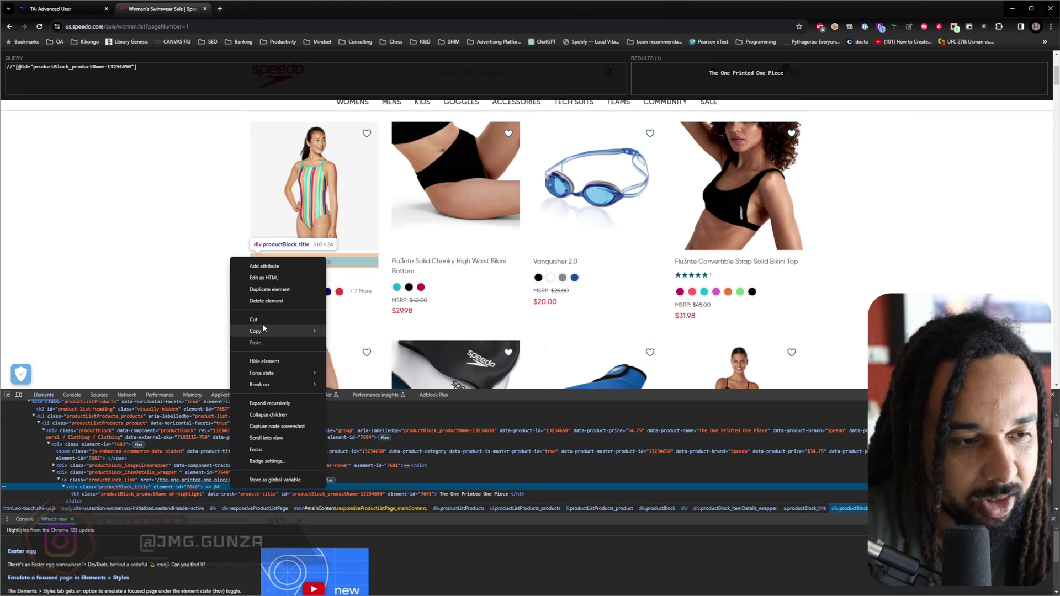
mouse_move(265, 330)
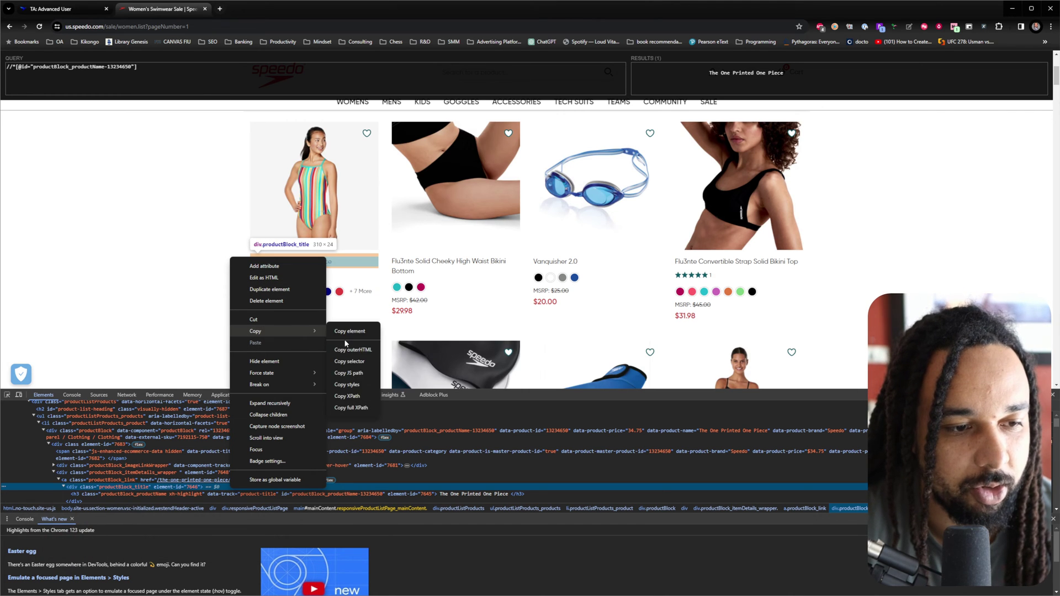
left_click(348, 395)
left_click(185, 79)
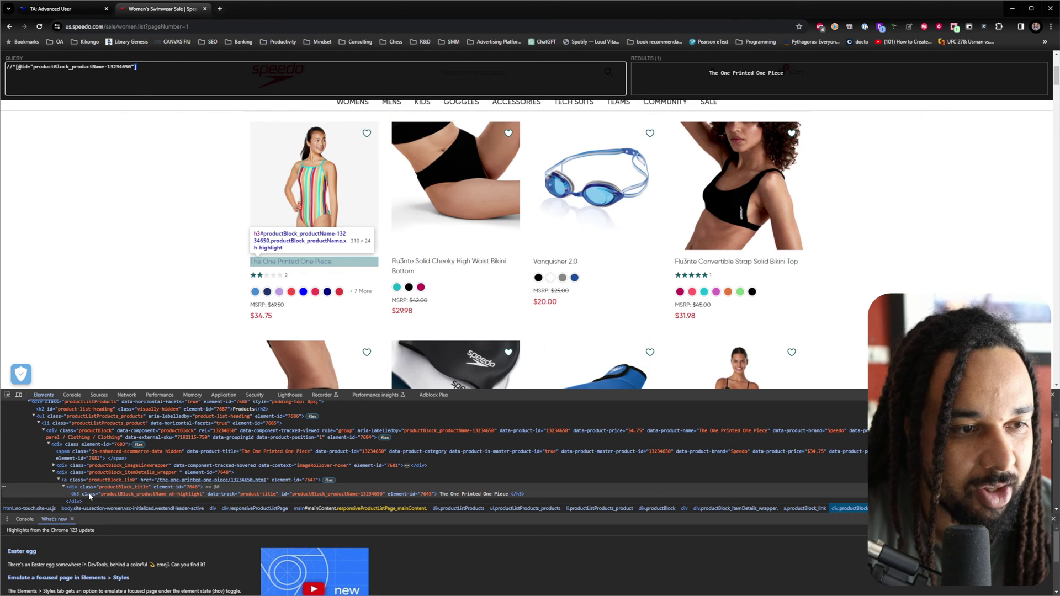
- Replace the query with the full title path and drop the [1] after li so all 100 titles match
triple_click(146, 68)
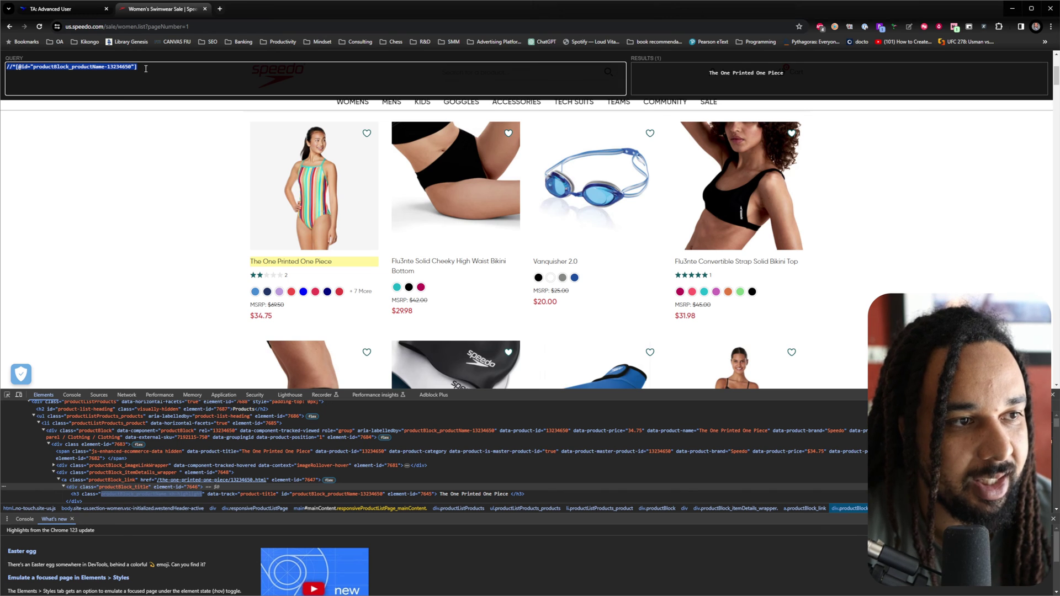
key("ctrl+v")
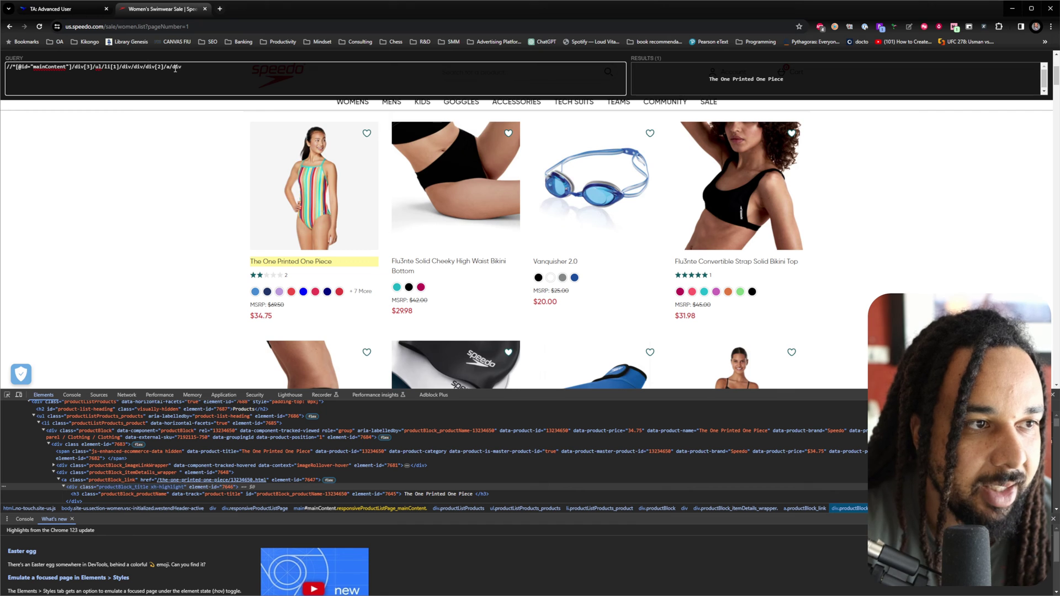
key("BackSpace")
key("BackSpace")
key("BackSpace")
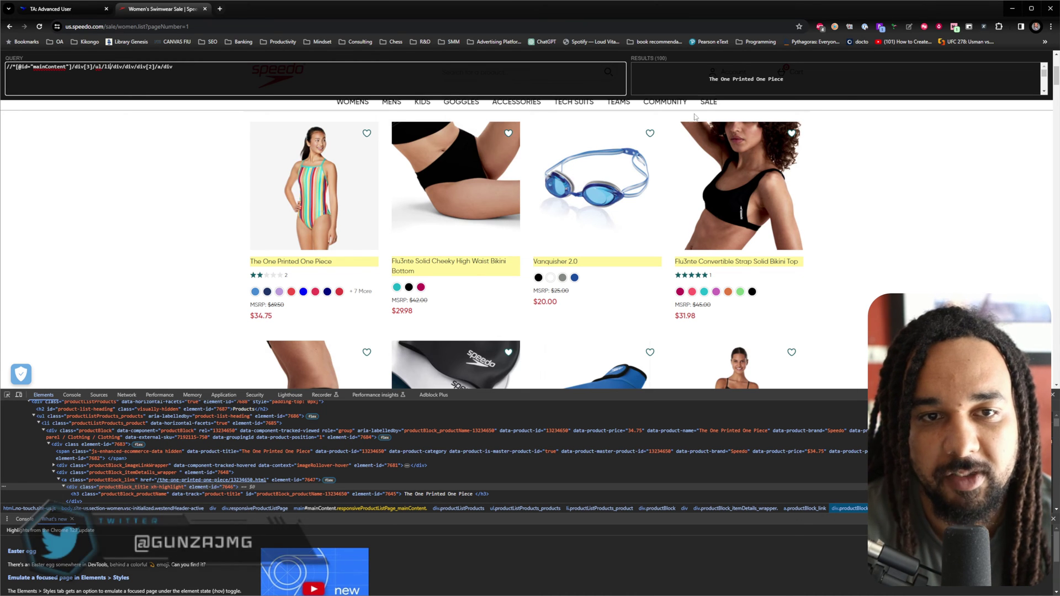
type("[1]")
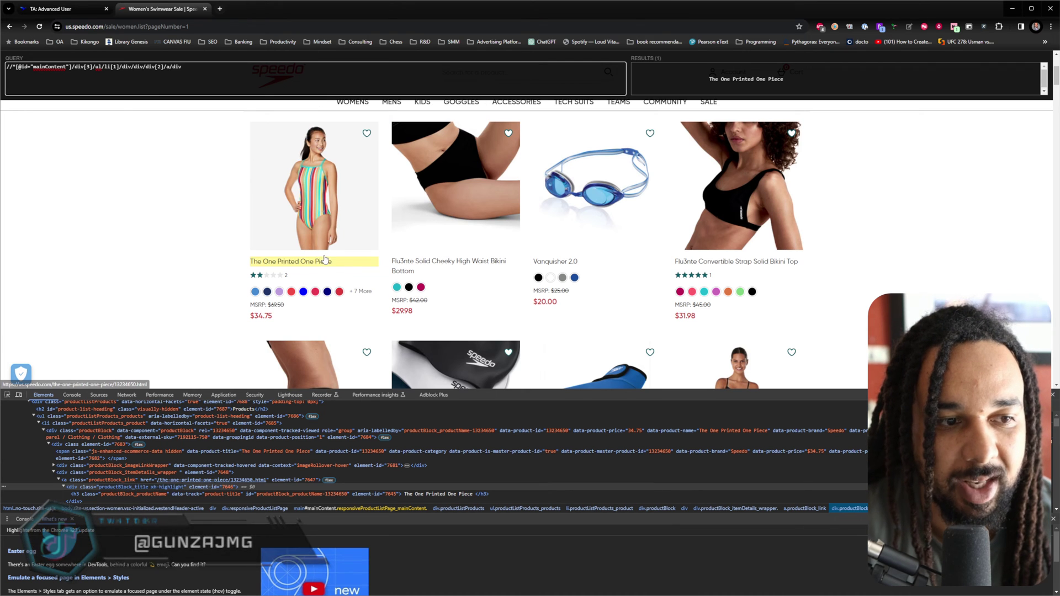
key("BackSpace")
key("BackSpace")
key("BackSpace")
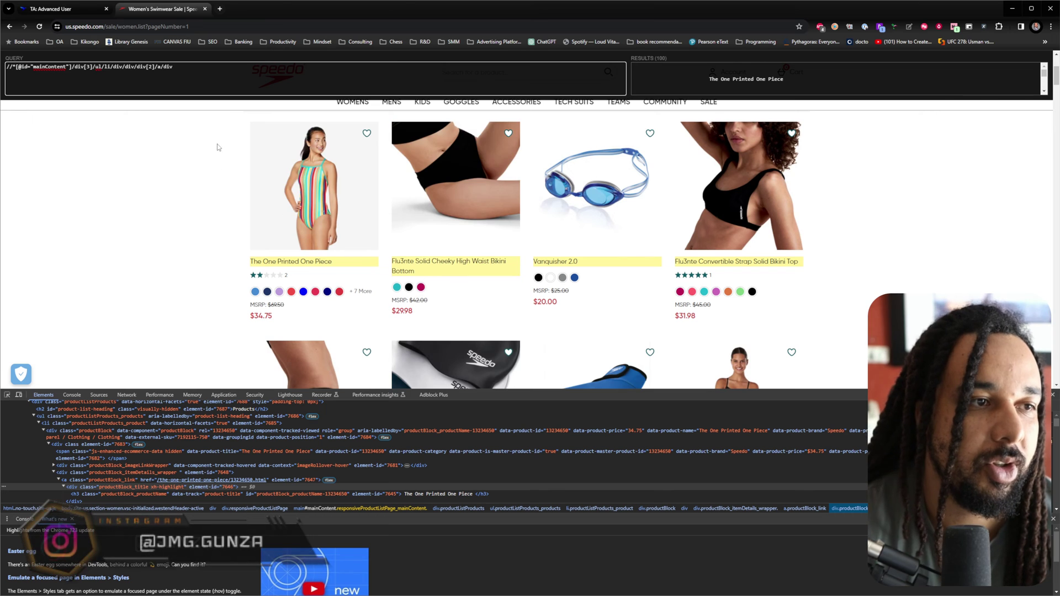
double_click(239, 68)
key("ctrl+a")
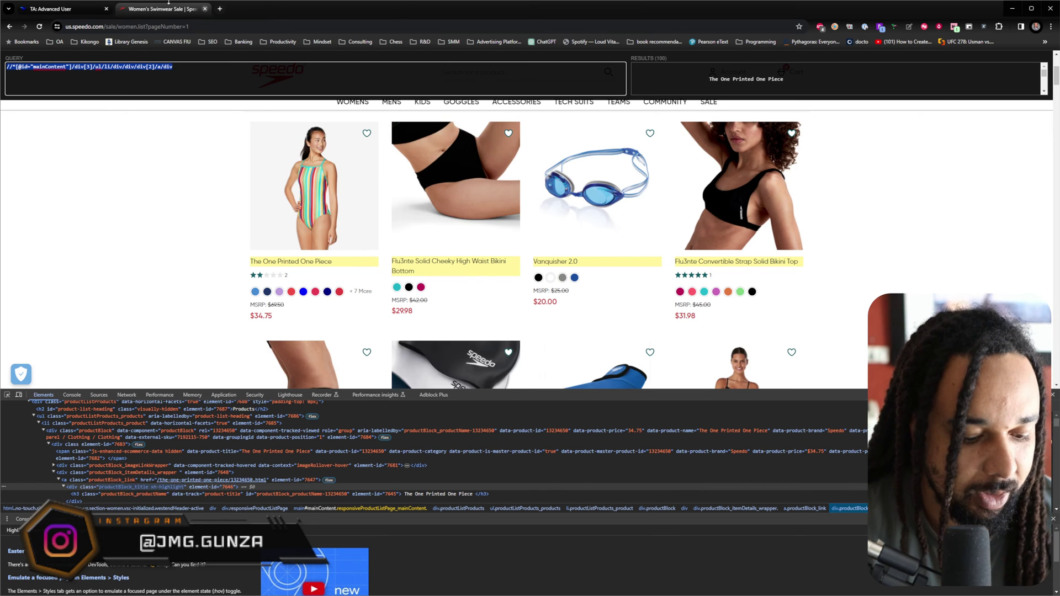
left_click(52, 9)
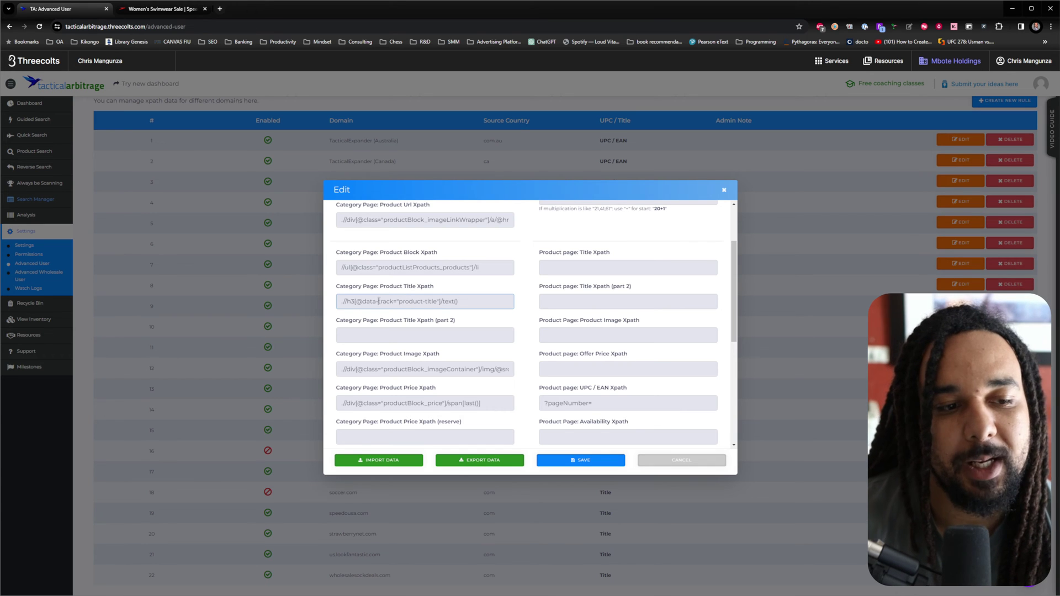
left_click(161, 8)
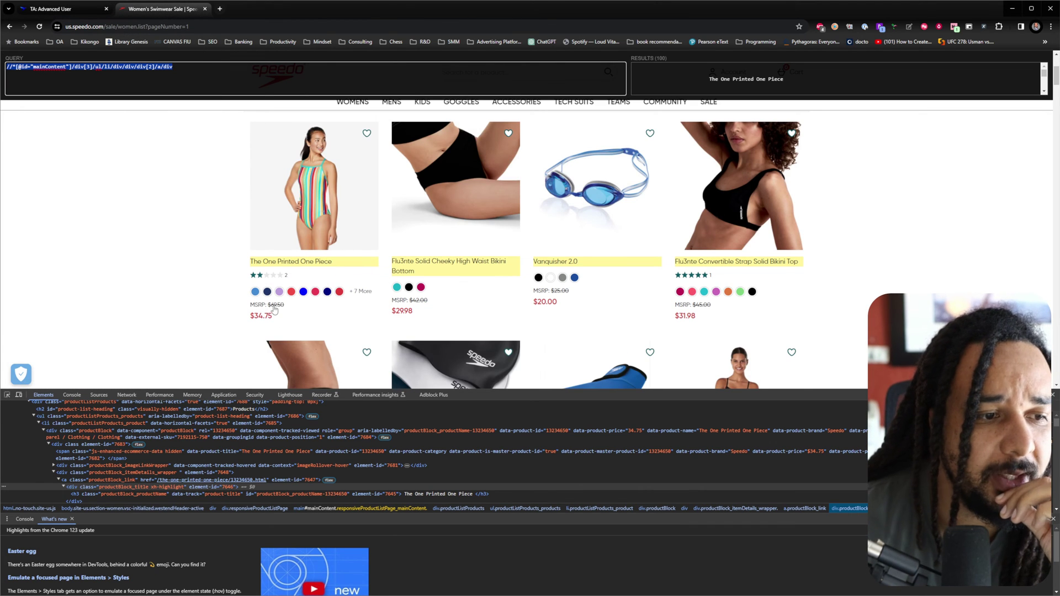
left_click(48, 10)
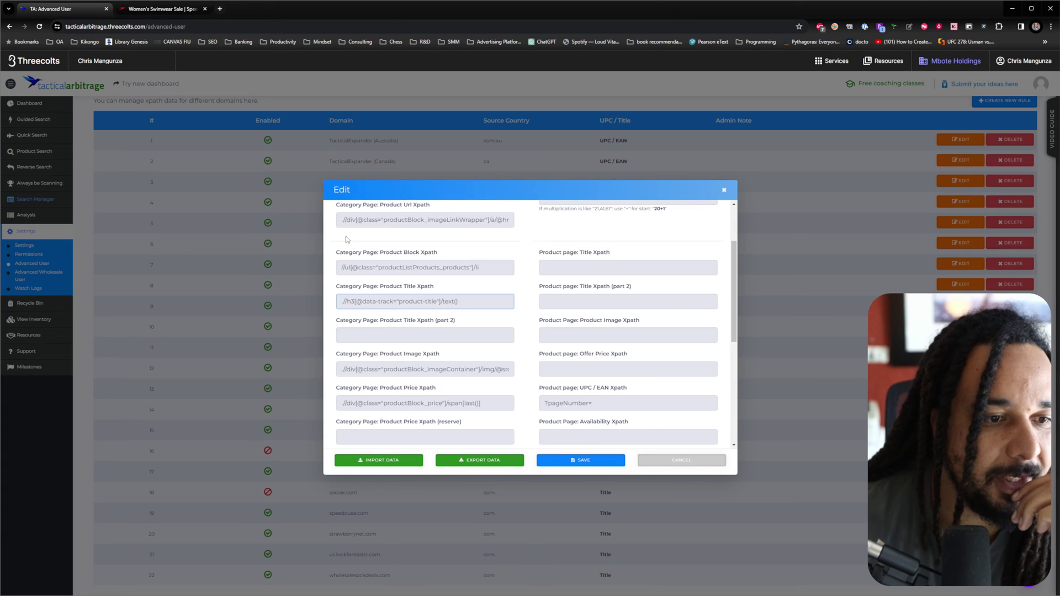
scroll(490, 258, "up", 1)
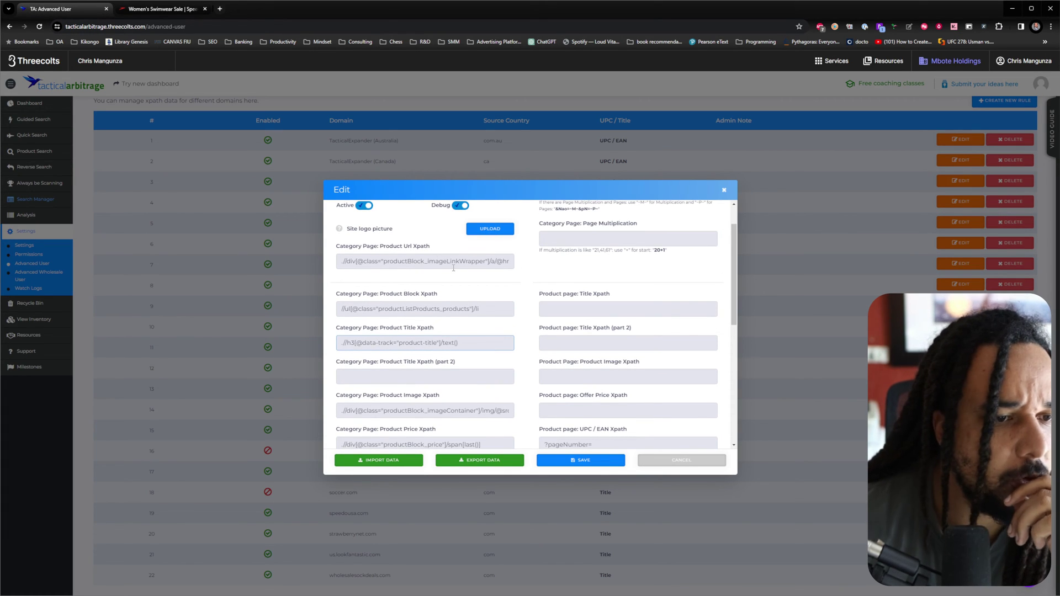
scroll(440, 414, "down", 1)
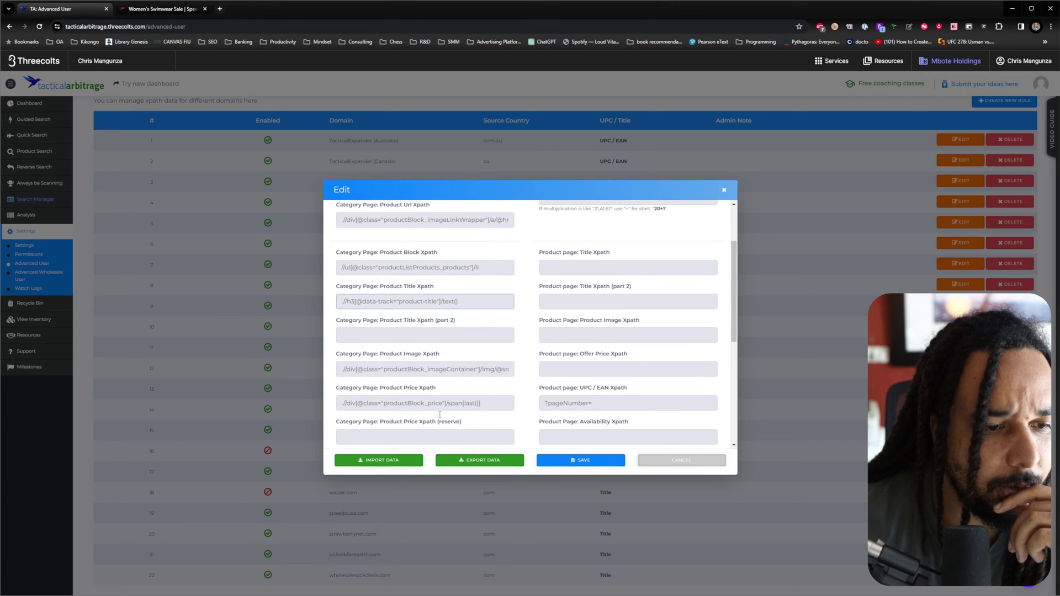
left_click(160, 8)
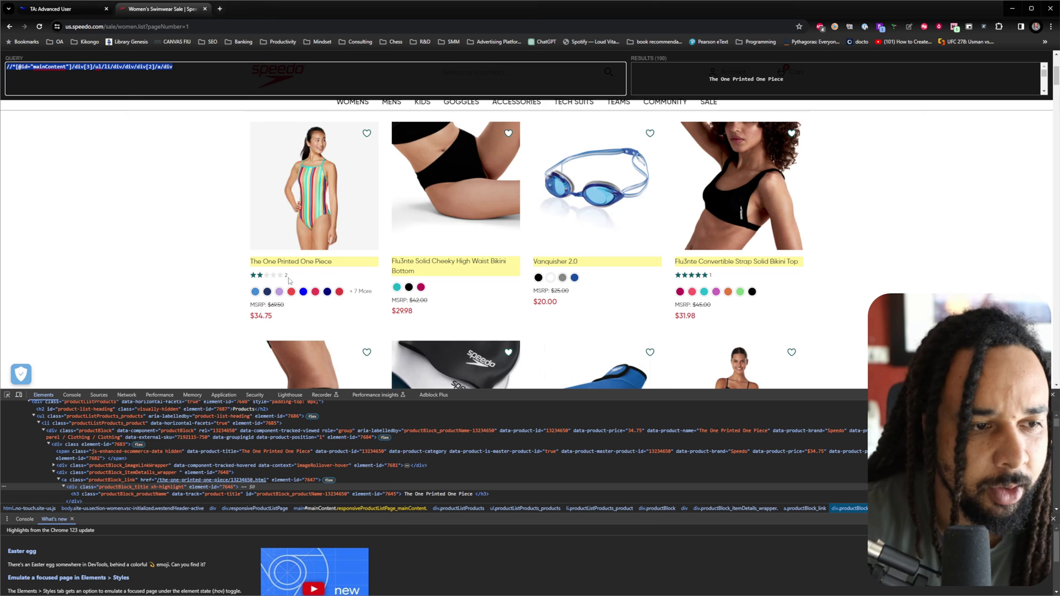
- Inspect the first product's $34.75 price and select its div.productBlock_price container in Elements
right_click(302, 265)
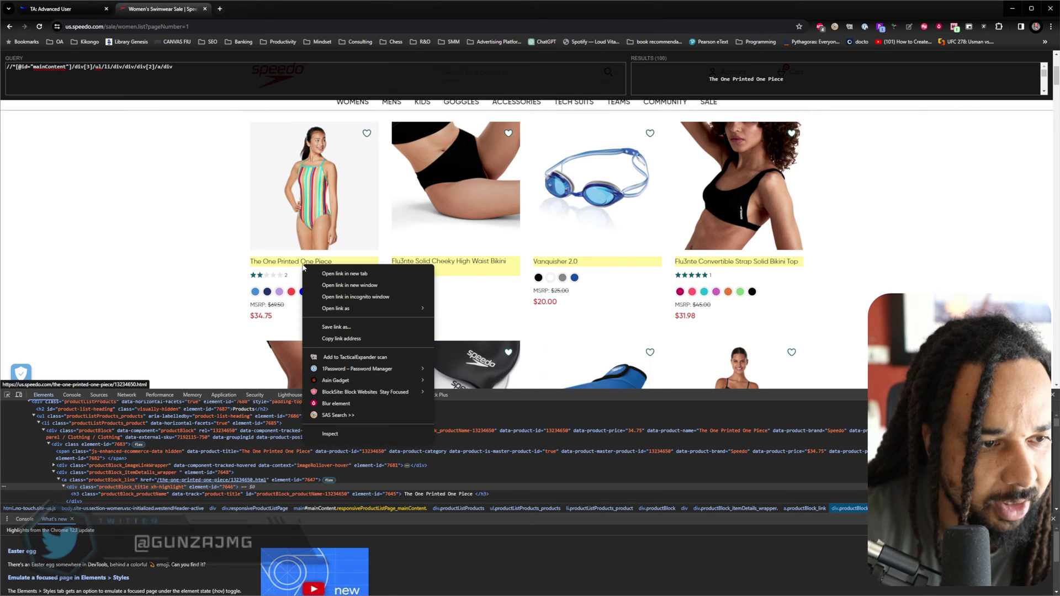
left_click(419, 480)
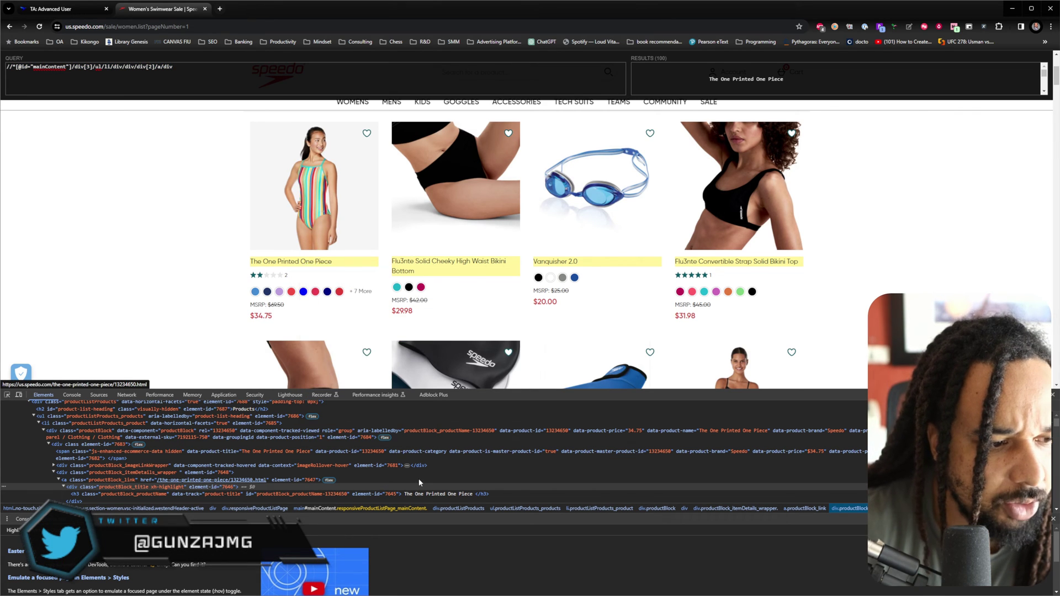
left_click(418, 480)
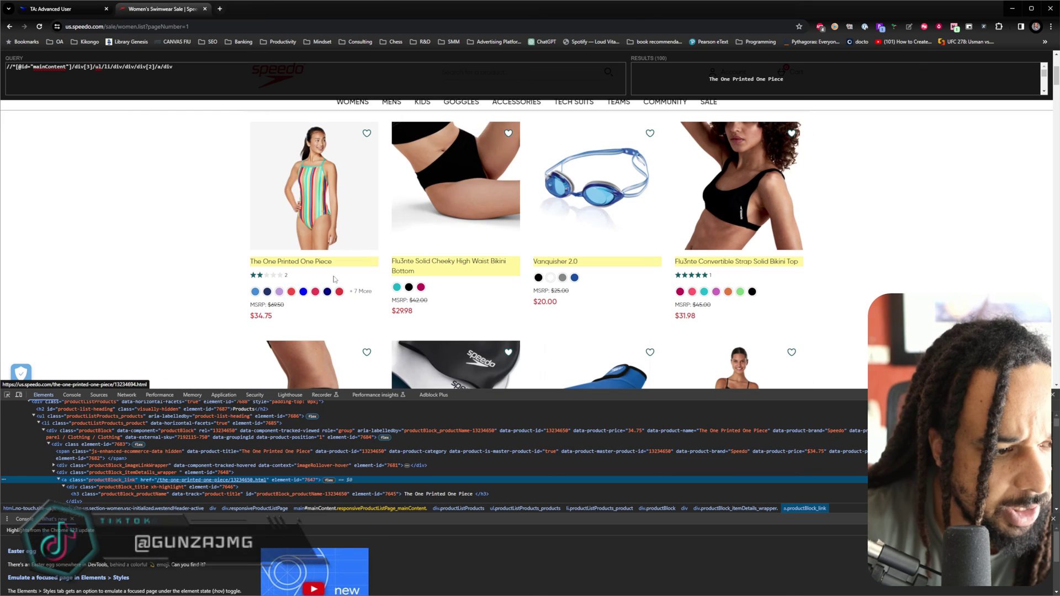
scroll(207, 428, "up", 3)
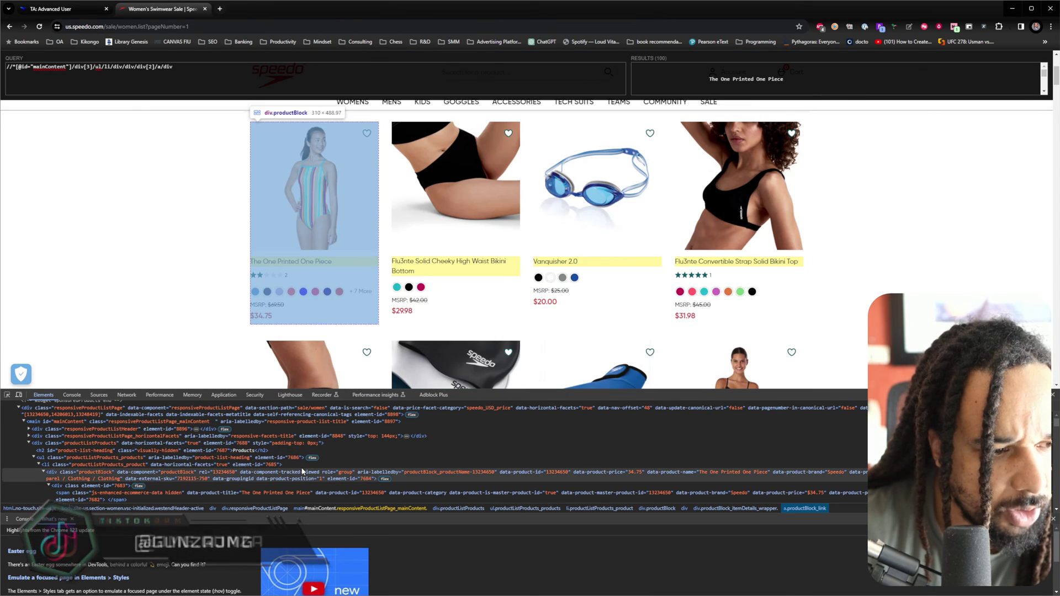
scroll(301, 465, "down", 5)
right_click(259, 319)
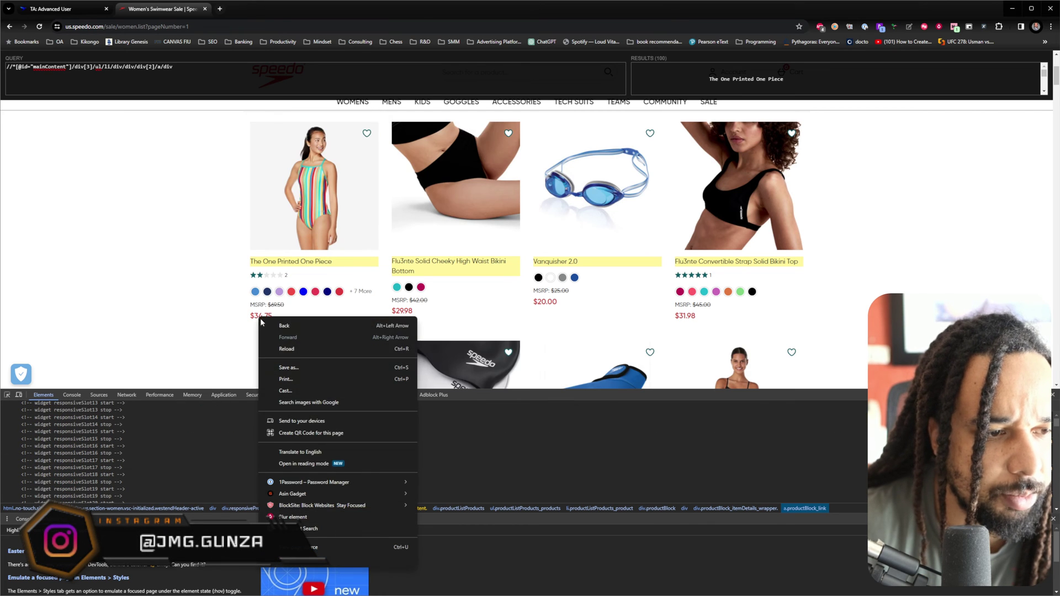
left_click(285, 563)
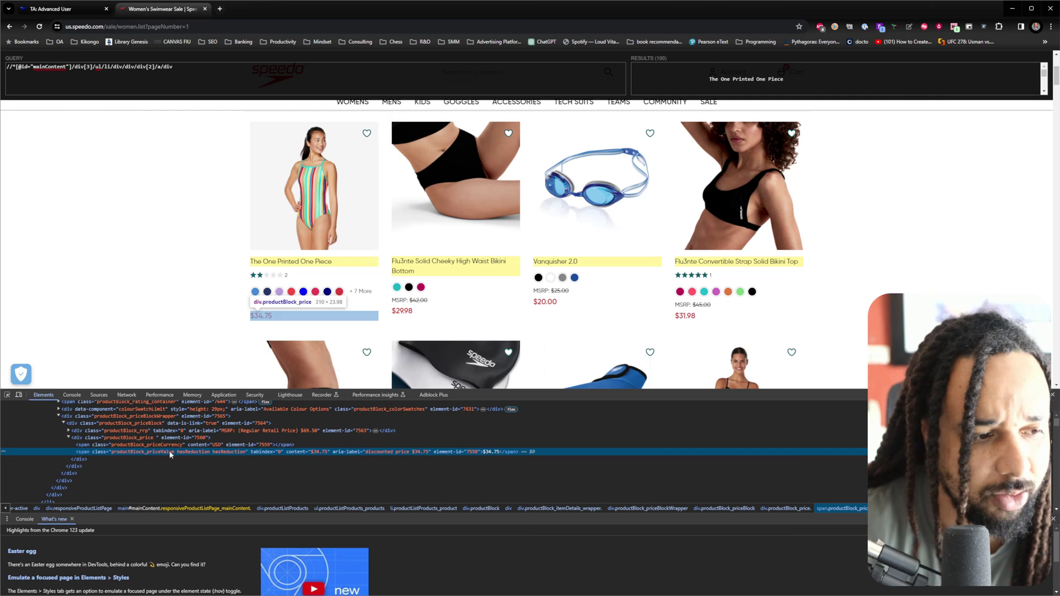
left_click(91, 439)
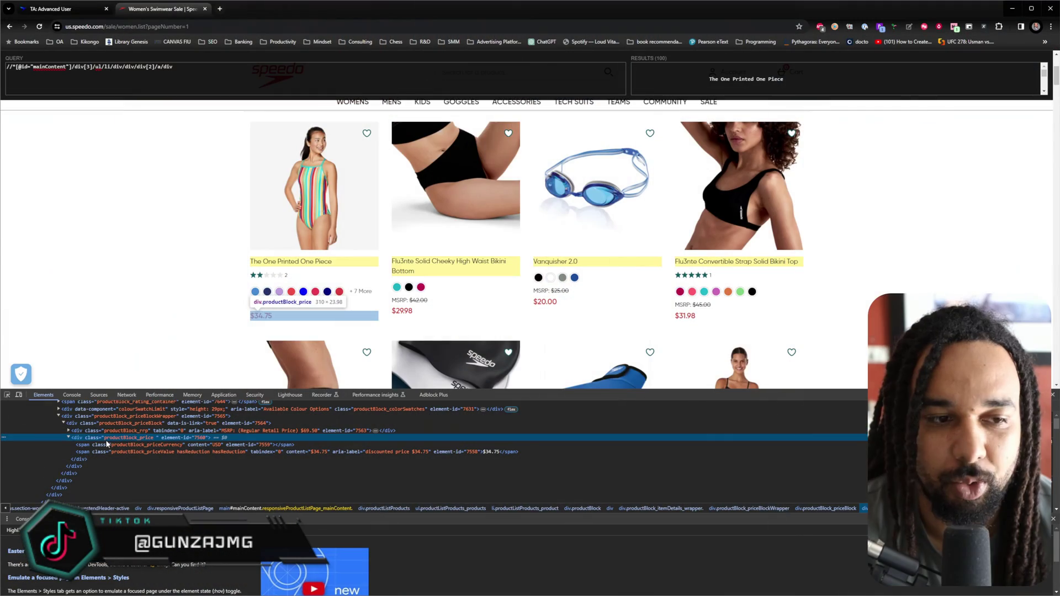
- Paste the productBlock_price XPath into XPath Helper and remove the li index, giving 92 matching prices
right_click(263, 321)
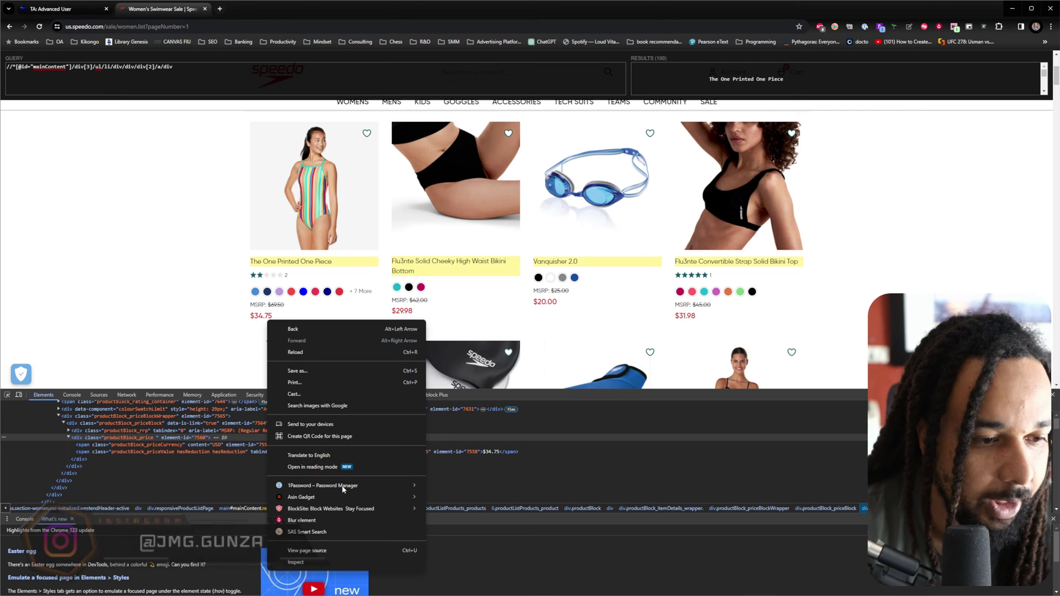
left_click(312, 561)
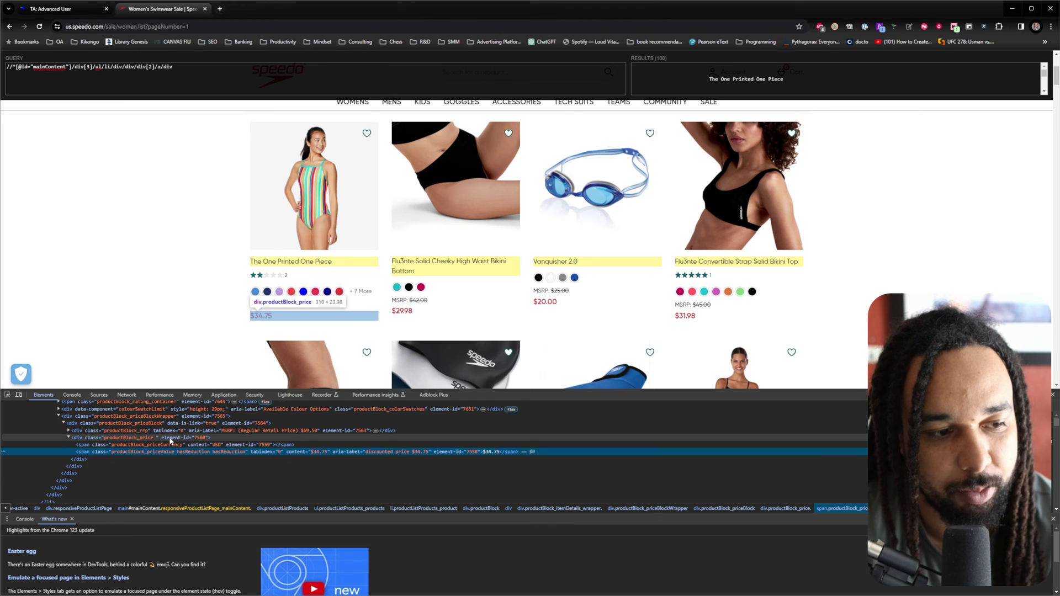
right_click(170, 440)
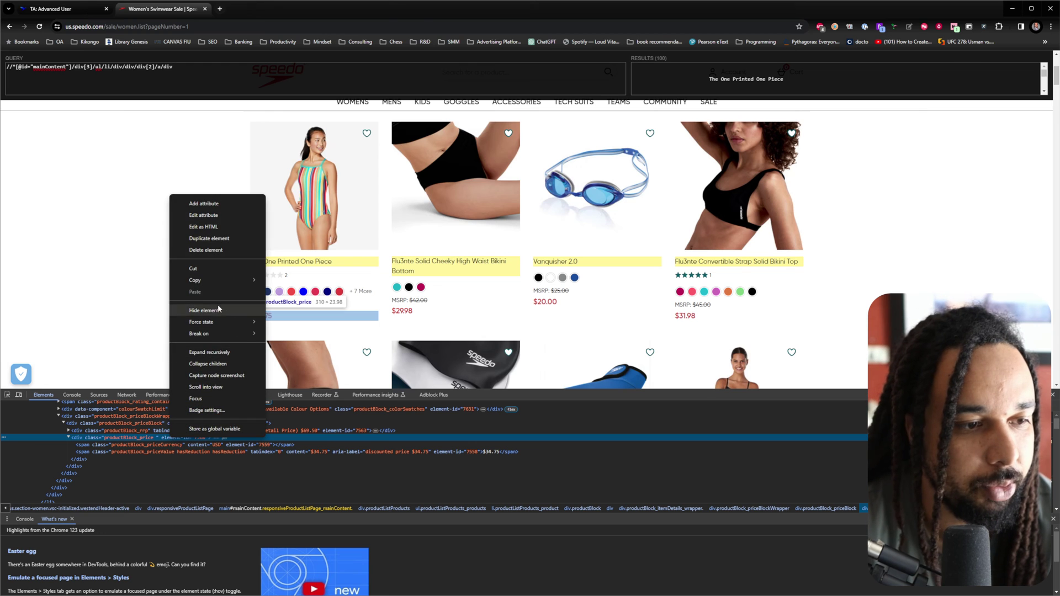
mouse_move(228, 279)
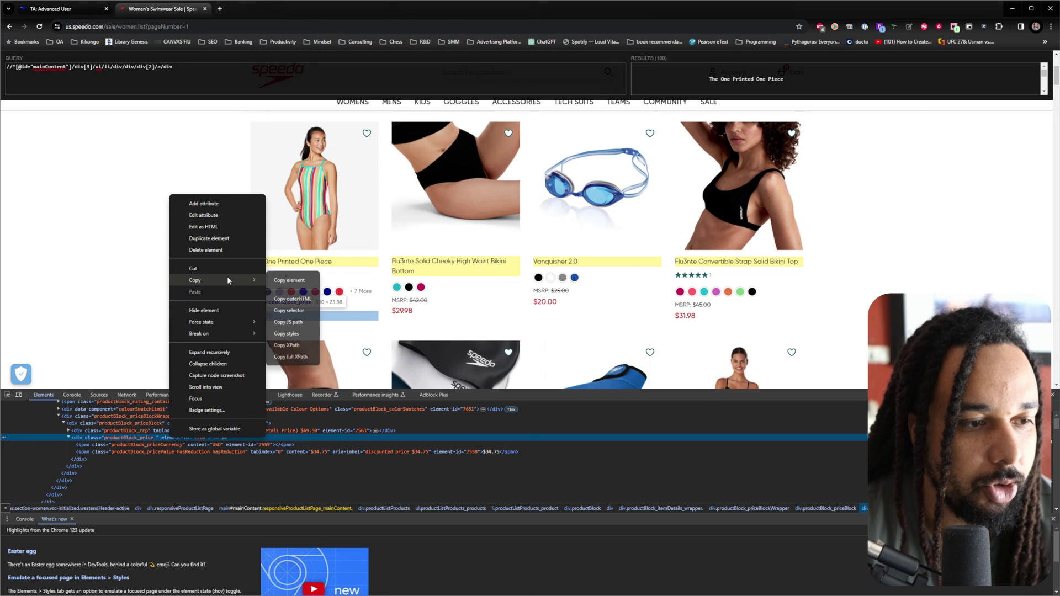
left_click(303, 348)
left_click(192, 82)
key("ctrl+a")
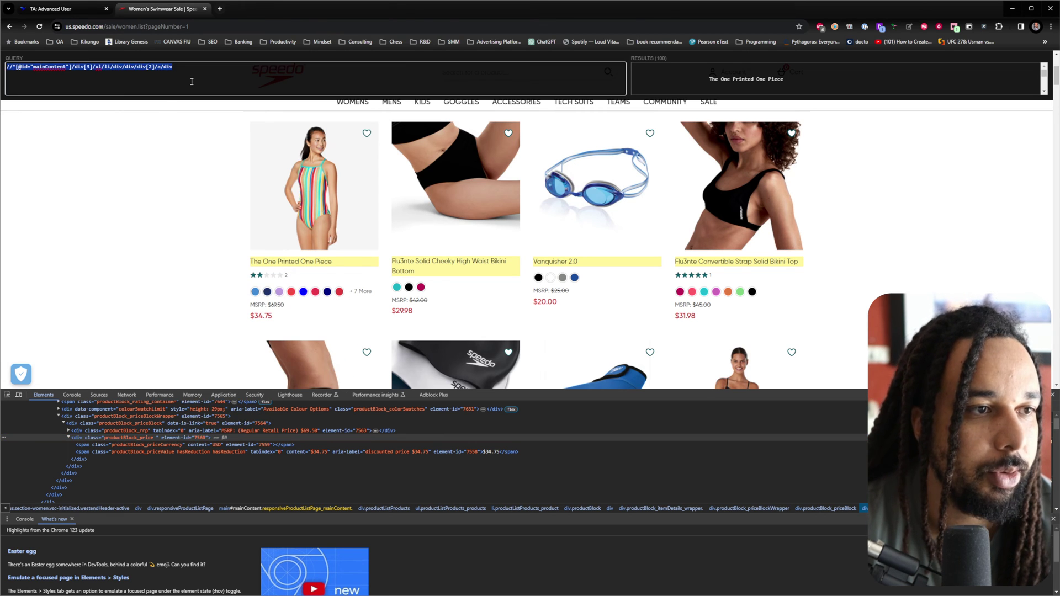
key("ctrl+v")
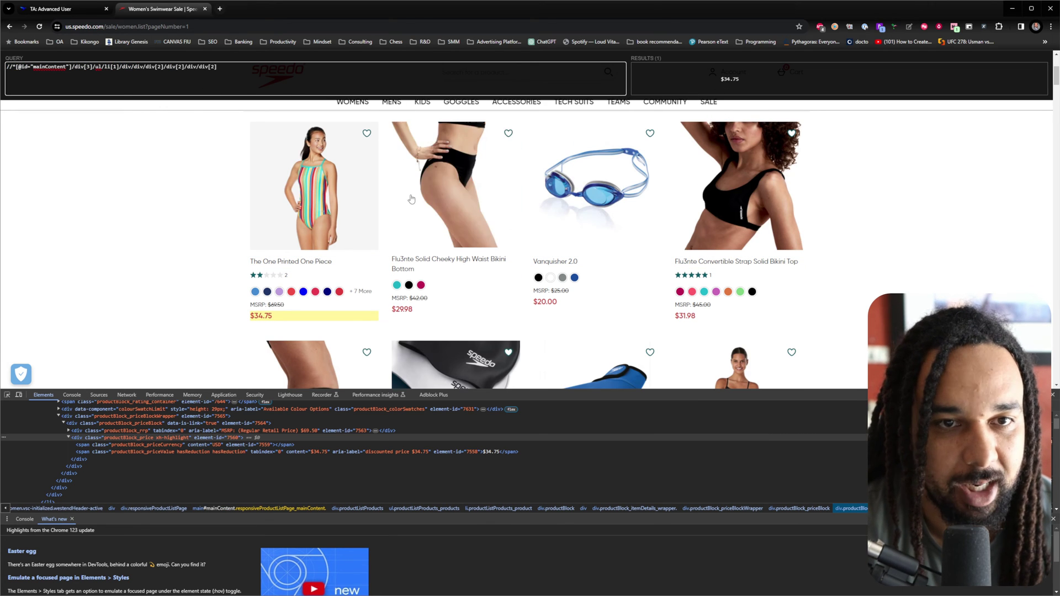
left_click(120, 66)
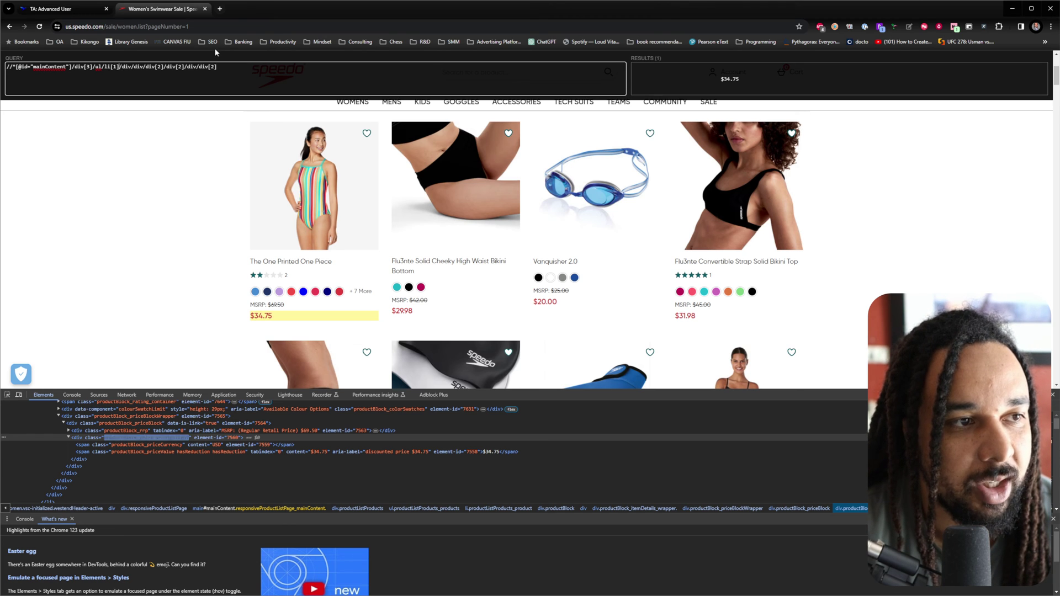
key("BackSpace")
key("BackSpace")
key("BackSpace")
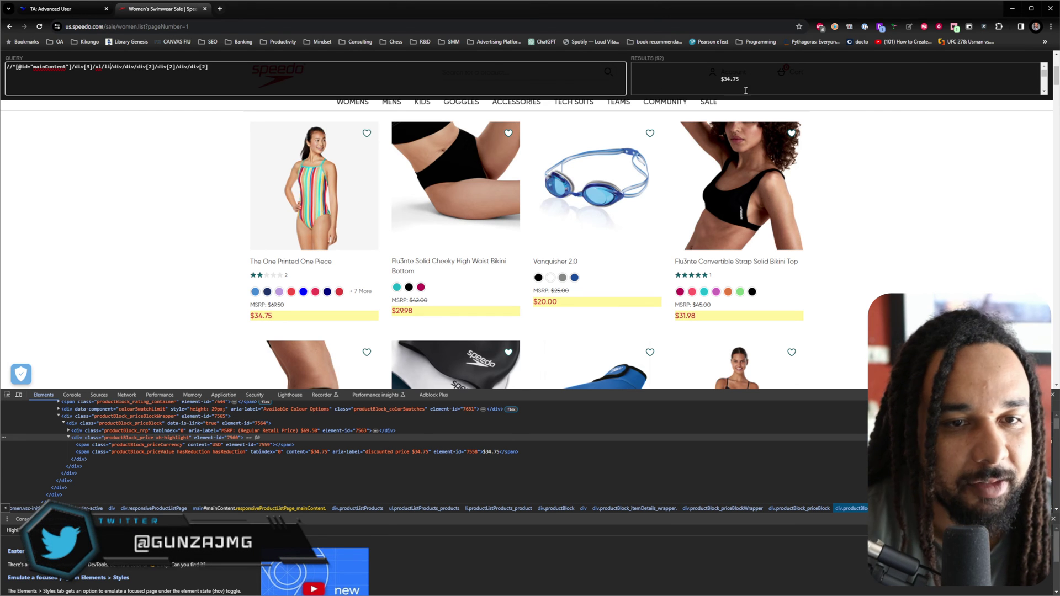
scroll(827, 259, "down", 9)
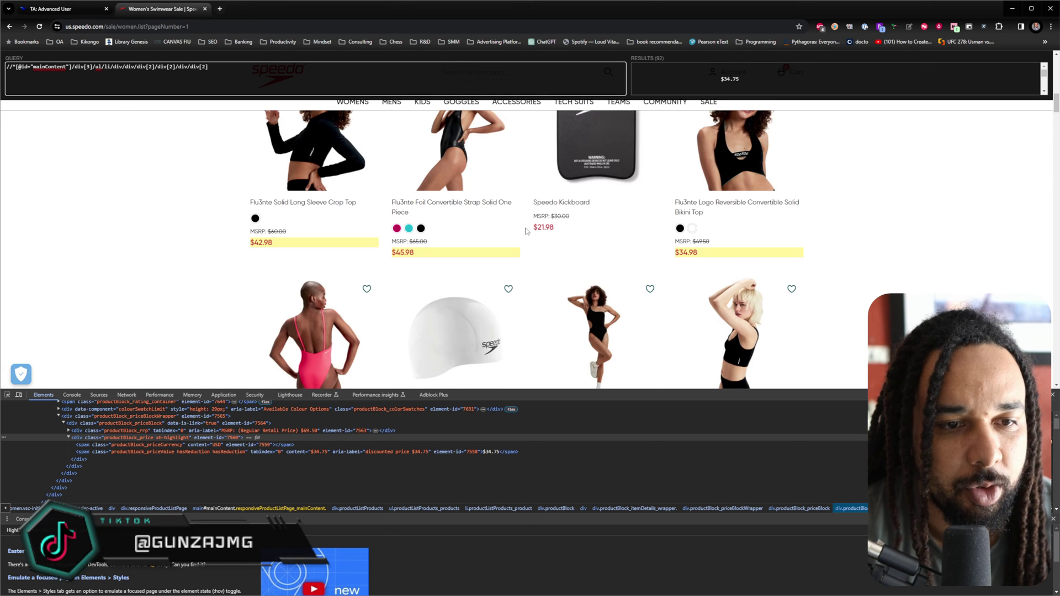
scroll(765, 263, "down", 3)
scroll(837, 255, "down", 7)
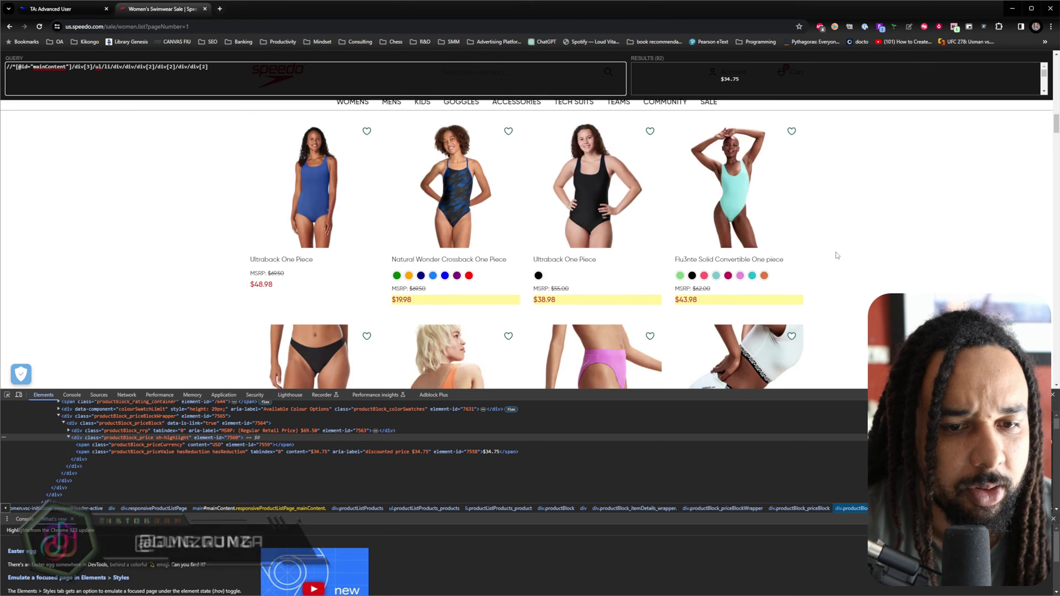
scroll(297, 283, "up", 3)
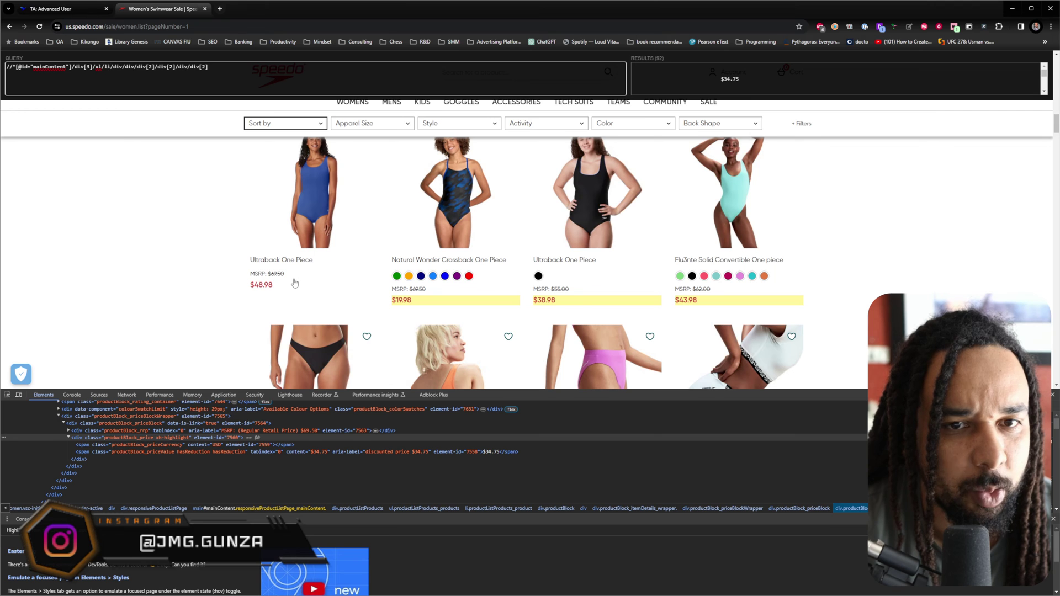
scroll(470, 268, "down", 10)
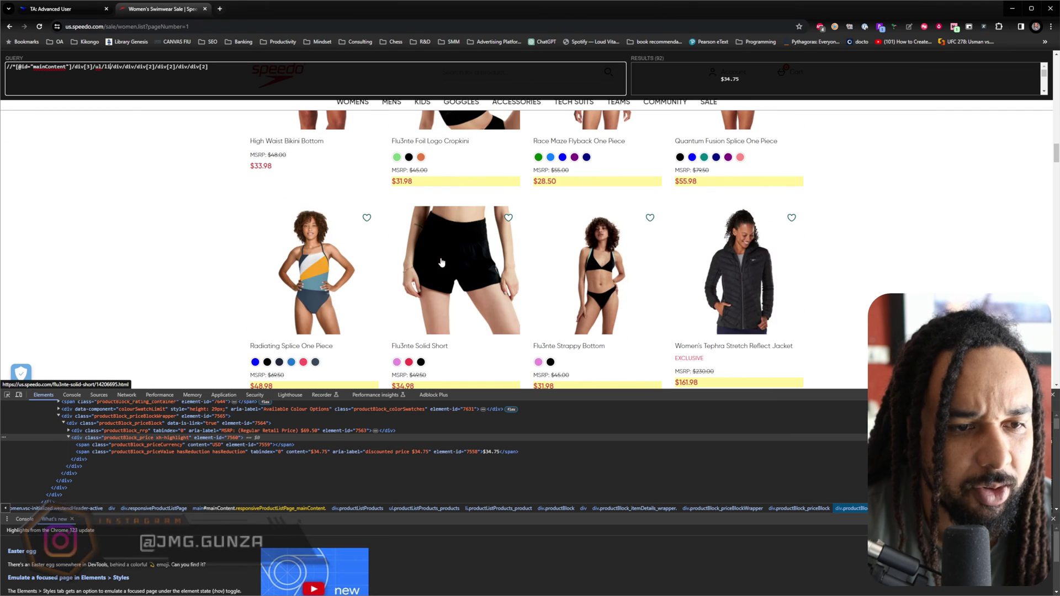
scroll(482, 267, "up", 5)
scroll(483, 266, "down", 3)
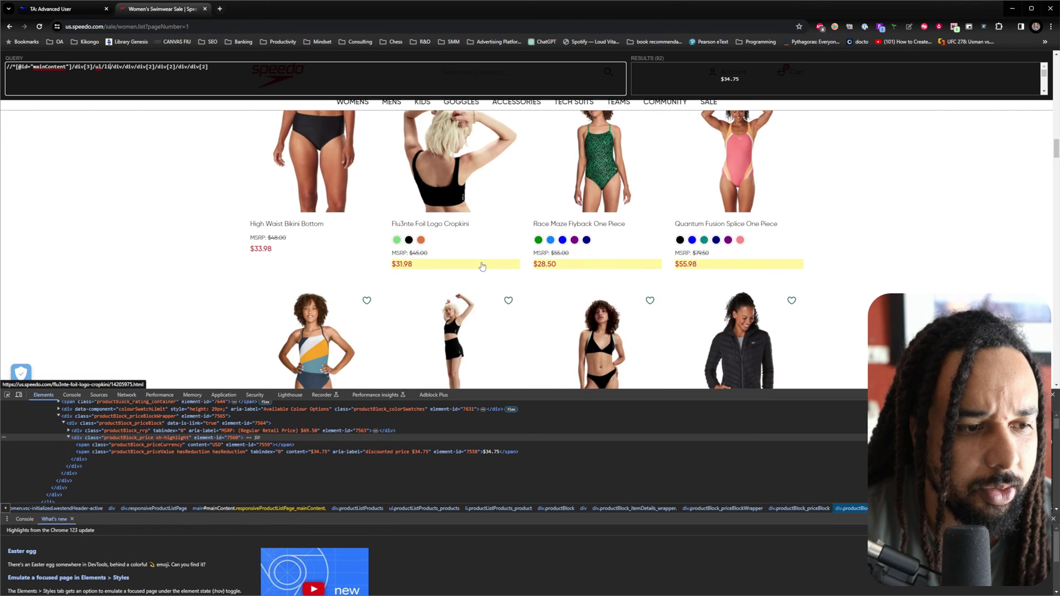
scroll(484, 267, "up", 5)
scroll(484, 266, "up", 8)
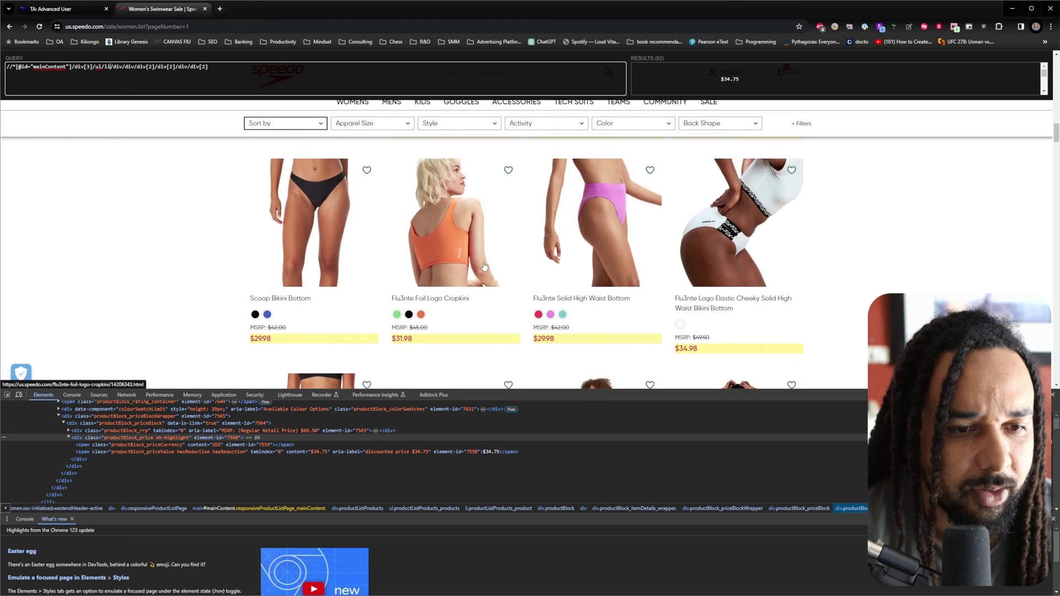
scroll(484, 267, "up", 10)
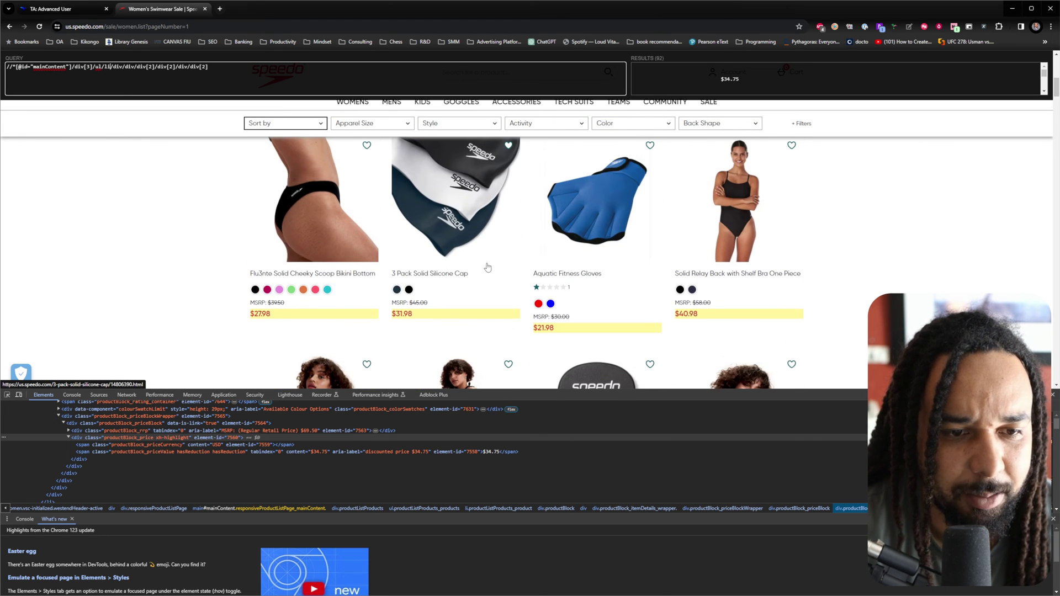
scroll(488, 268, "up", 1)
scroll(494, 260, "down", 15)
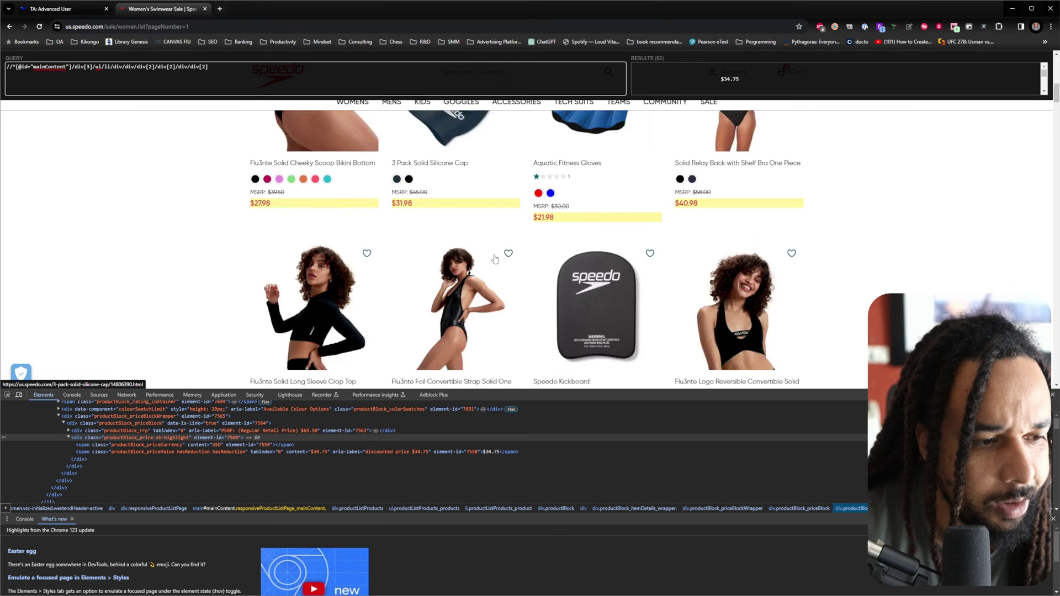
scroll(488, 261, "down", 2)
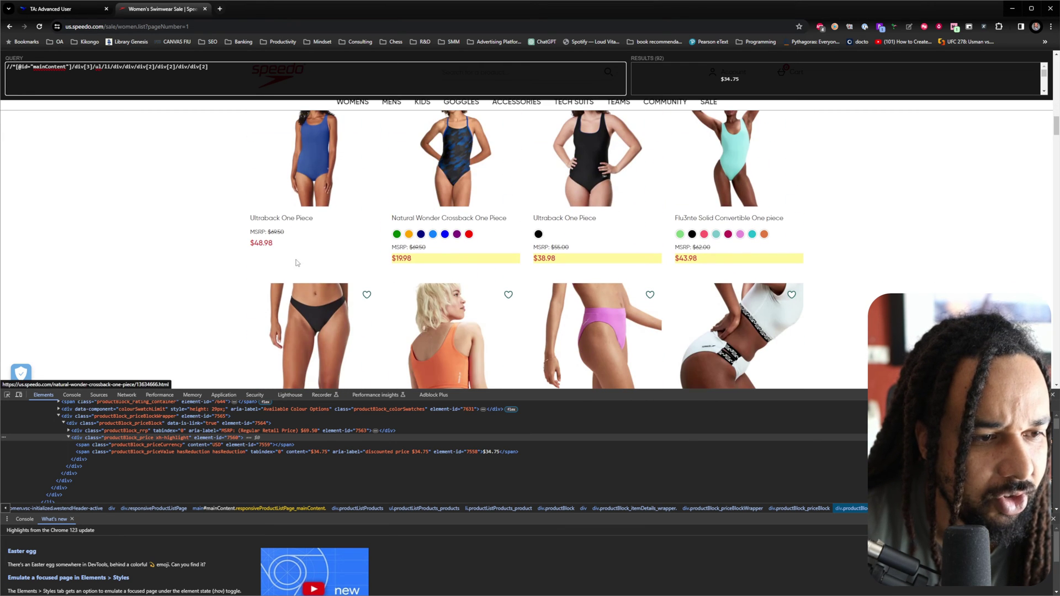
- Inspect the unmatched $48.98 Ultraback One Piece price and copy its price container's XPath
right_click(263, 242)
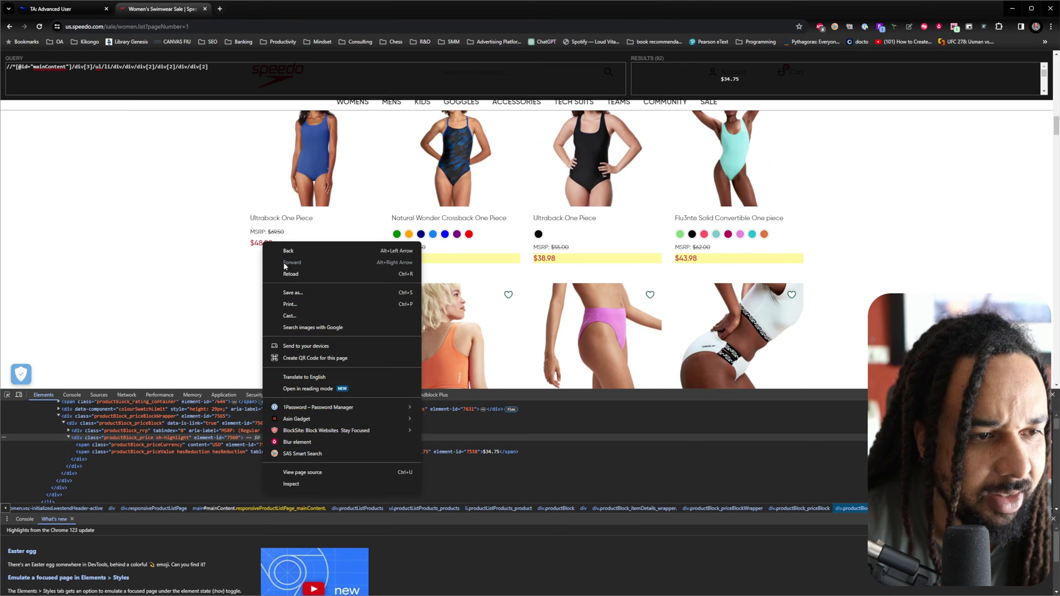
left_click(300, 482)
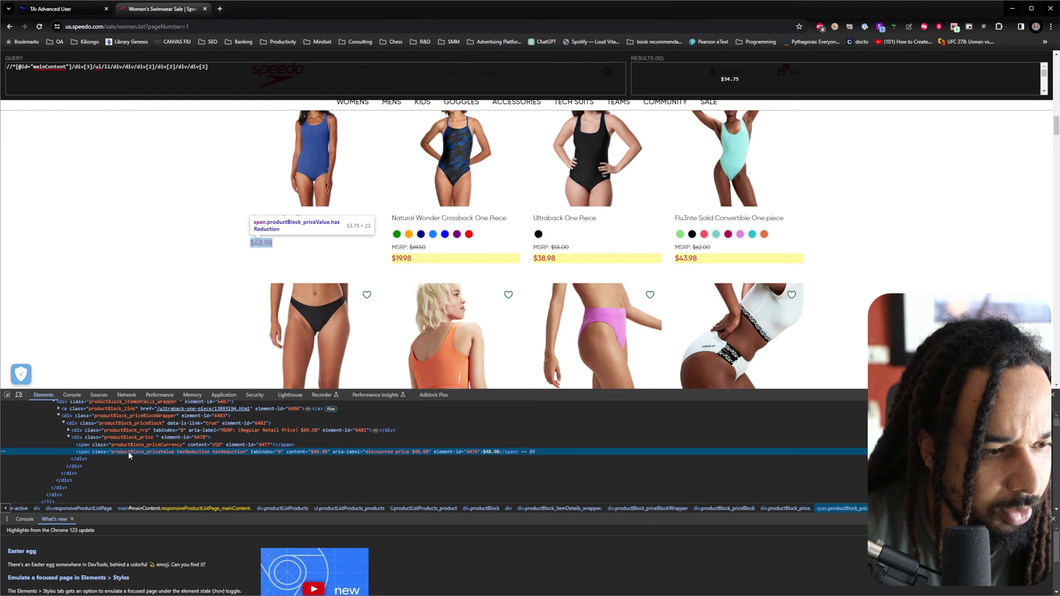
left_click(88, 439)
right_click(89, 440)
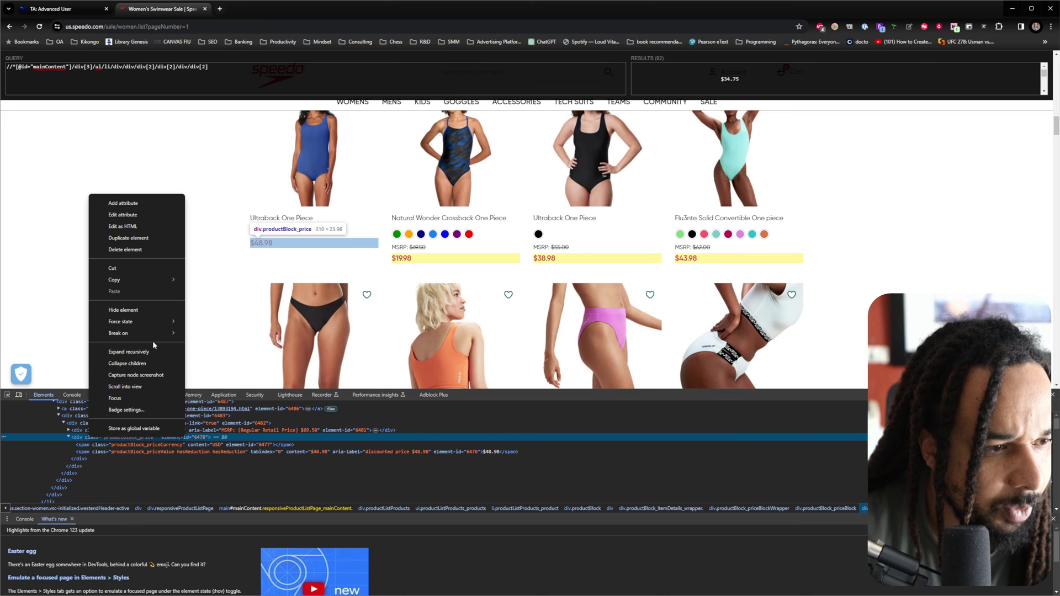
mouse_move(152, 279)
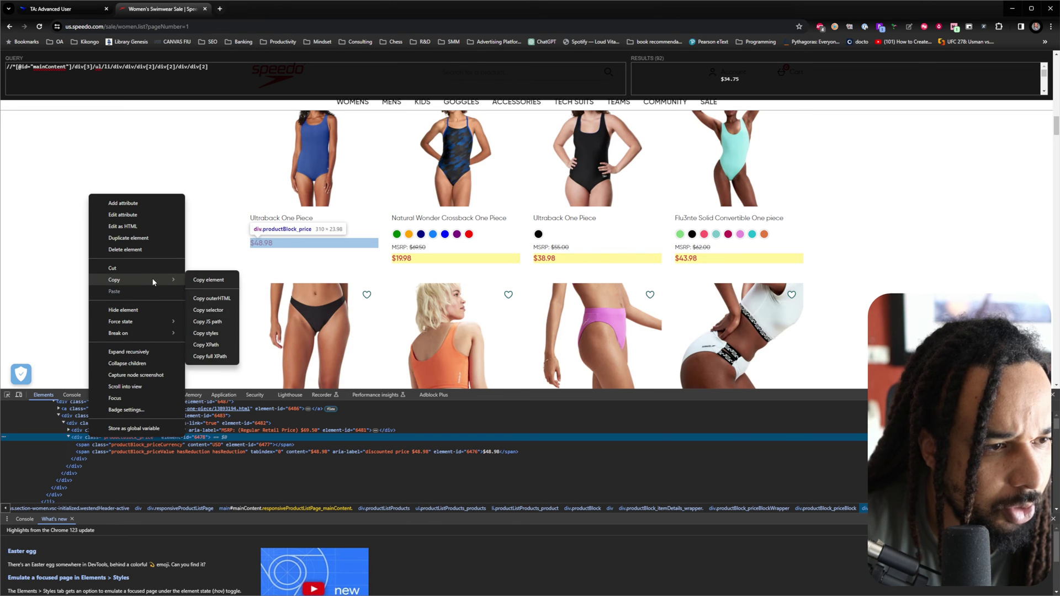
left_click(214, 344)
- Paste that XPath into XPath Helper and remove the [17] index so all 100 prices match
left_click(246, 66)
key("ctrl+a")
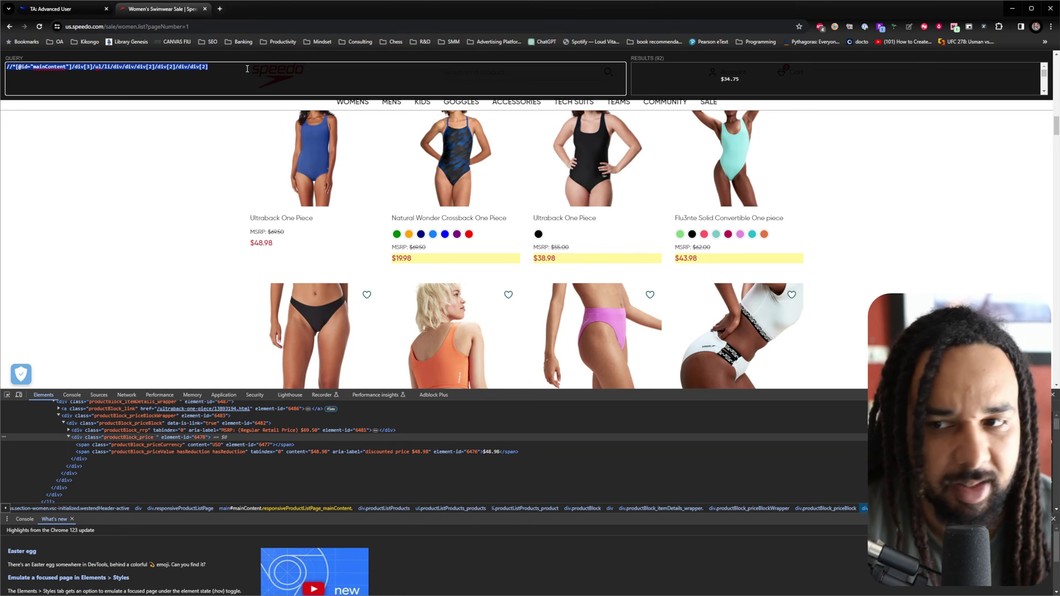
key("ctrl+v")
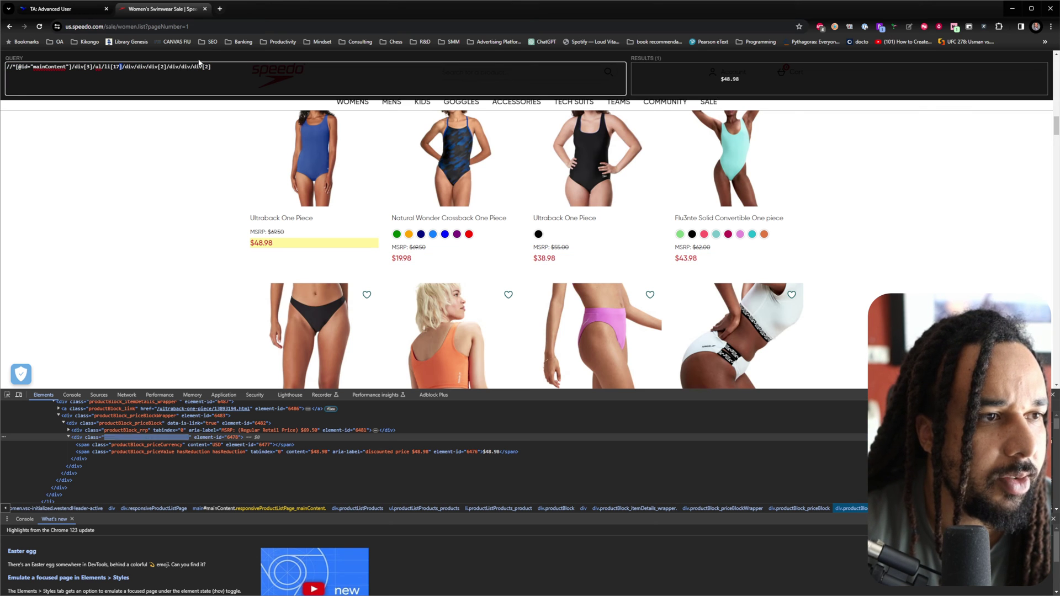
key("BackSpace")
key("BackSpace")
key("BackSpace")
key("BackSpace")
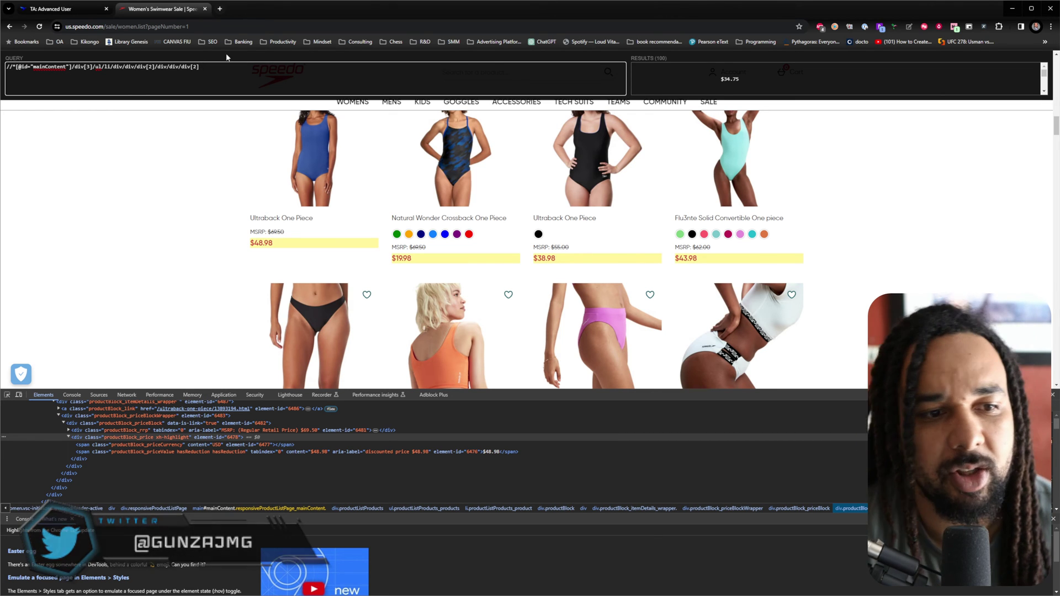
scroll(805, 80, "down", 1)
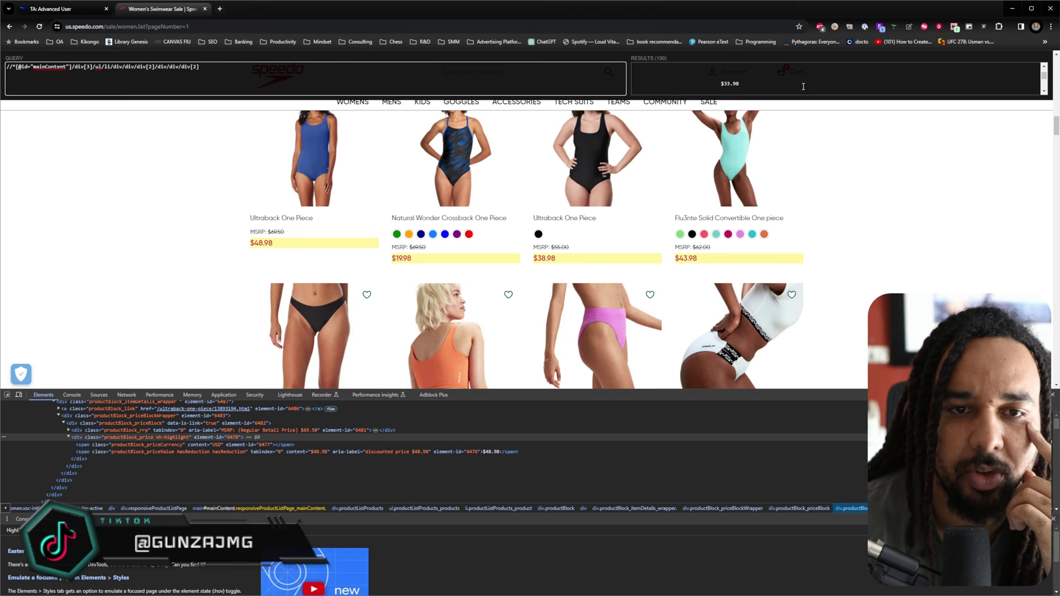
scroll(803, 86, "up", 1)
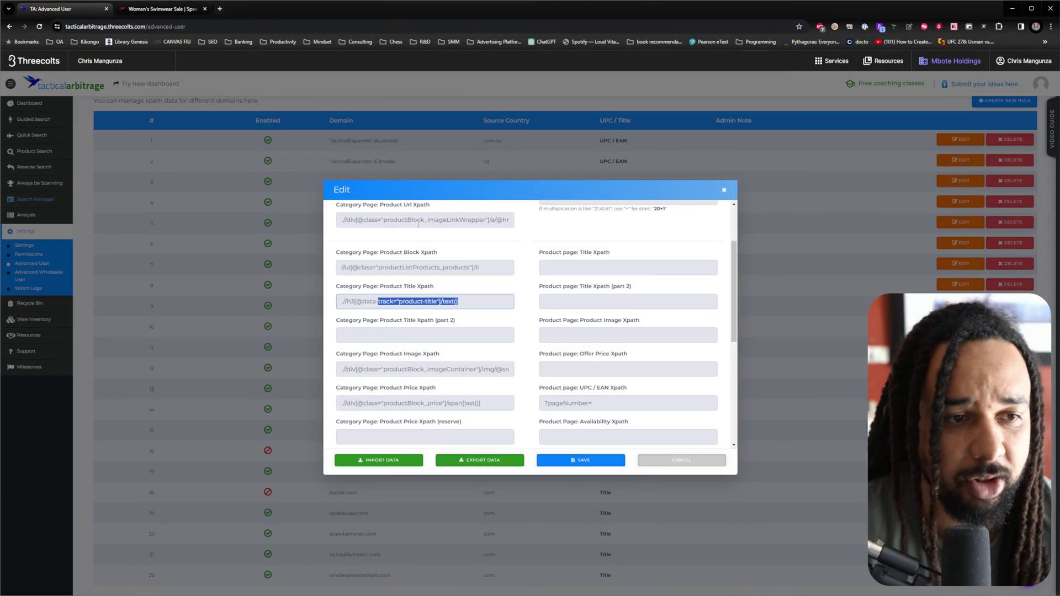
- Review the rule's Product Title and UPC / EAN Xpath values, then return to the Speedo sale page
scroll(436, 225, "down", 2)
scroll(437, 248, "up", 4)
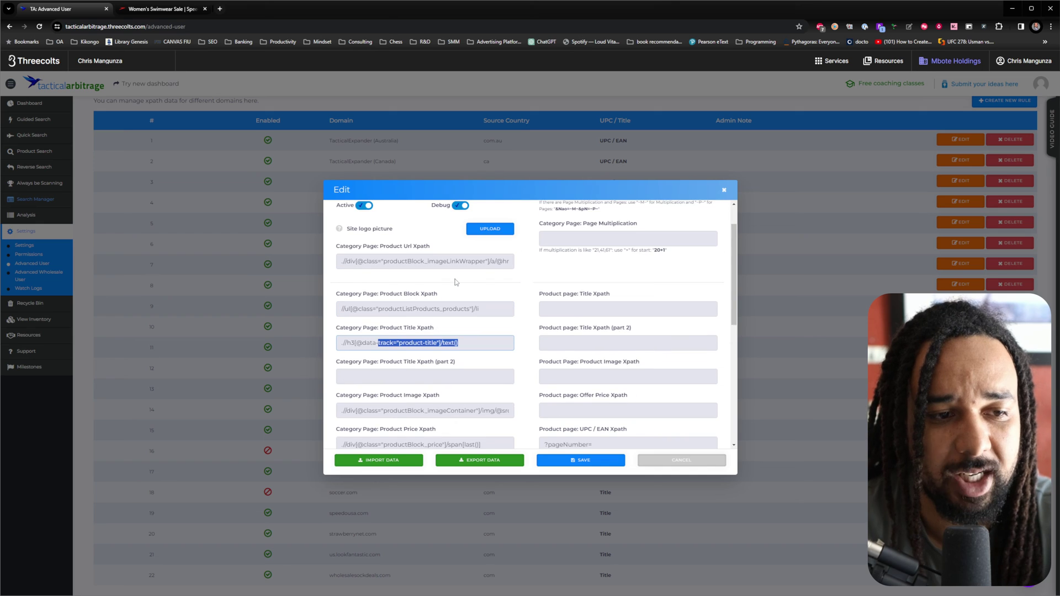
left_click(433, 298)
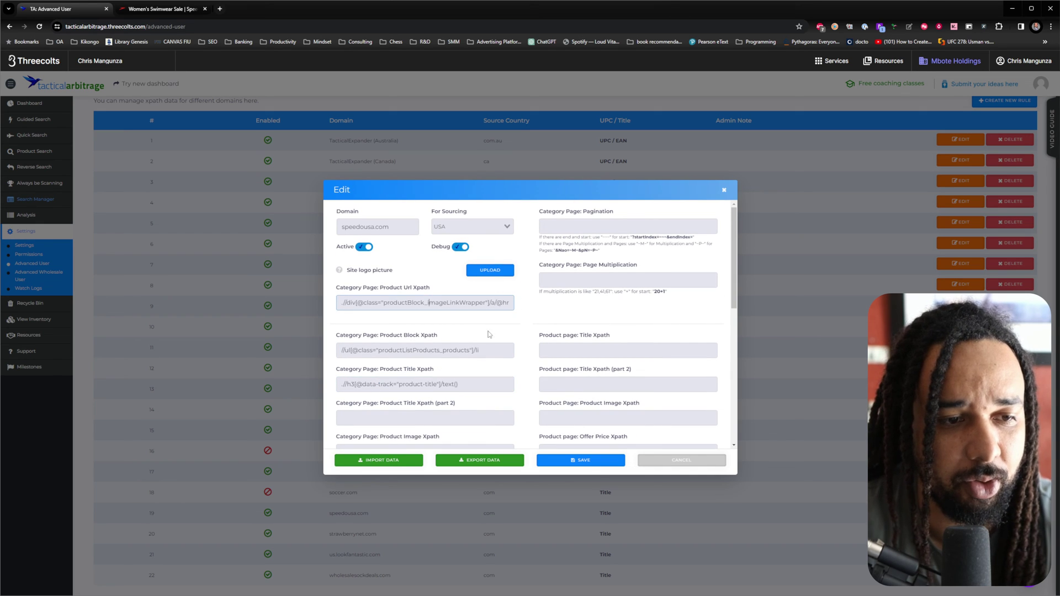
scroll(488, 335, "down", 2)
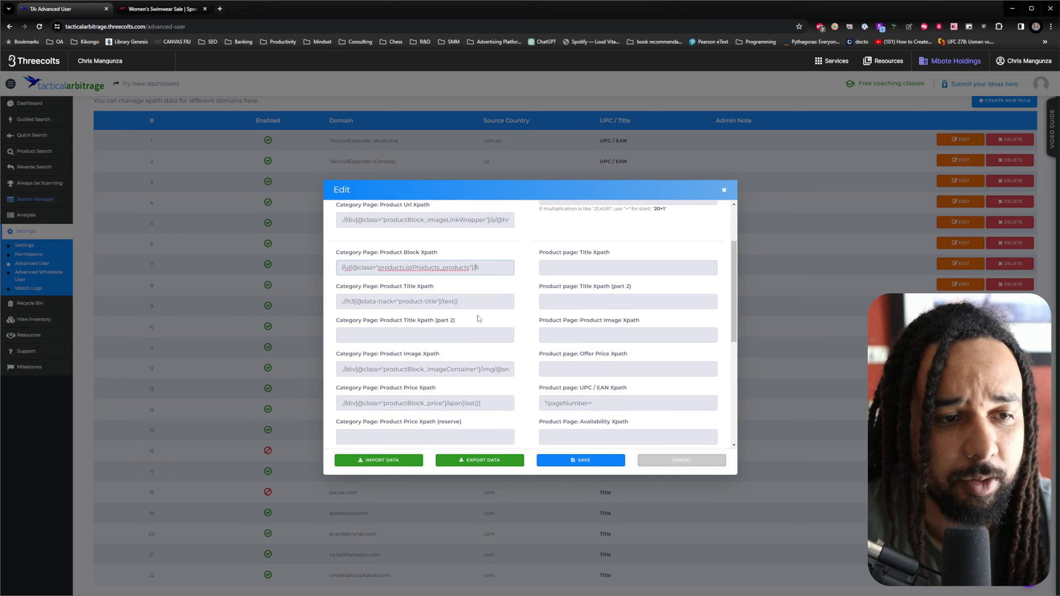
left_click(483, 301)
scroll(499, 360, "down", 3)
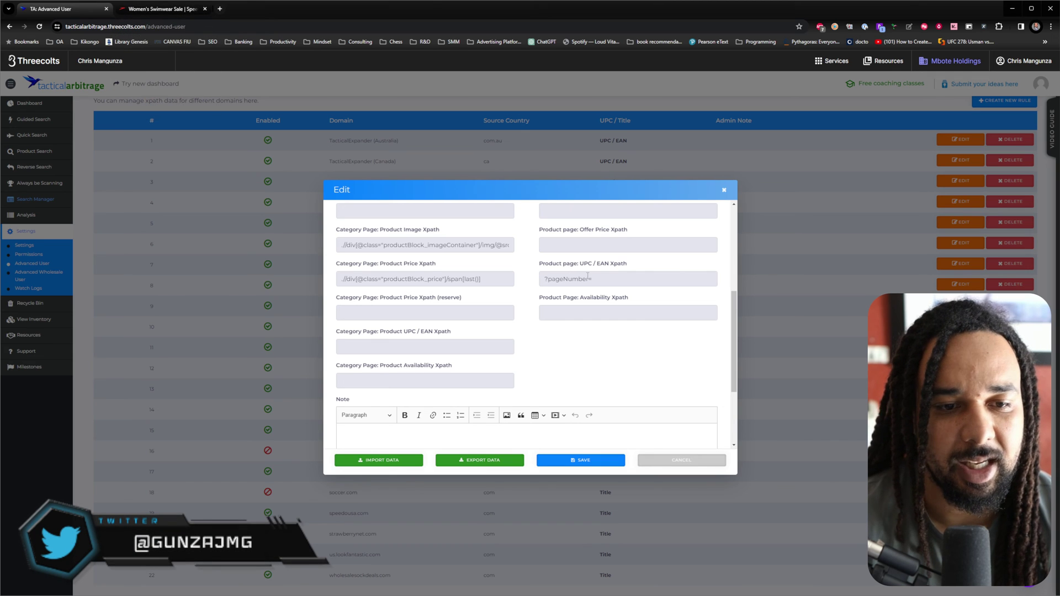
double_click(591, 279)
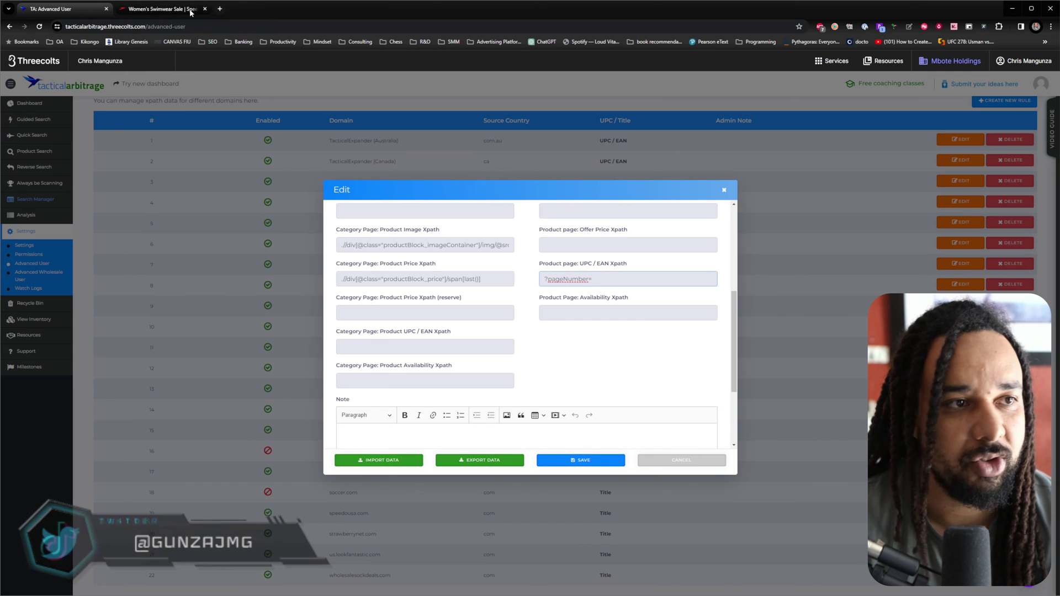
left_click(160, 8)
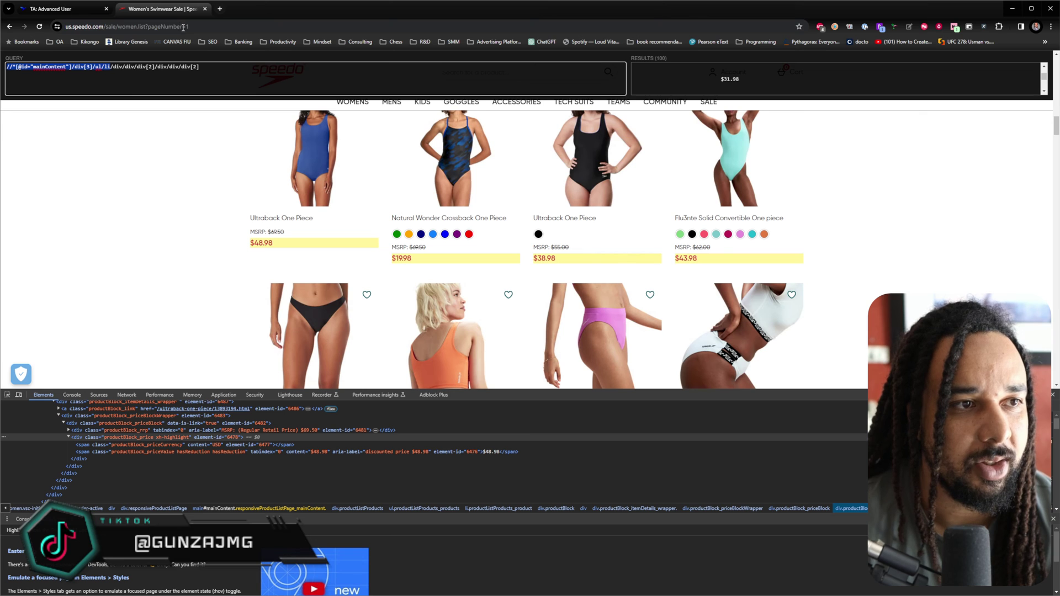
- Select the ?pageNumber=1 portion of the sale page's address
double_click(184, 27)
left_click_drag(146, 26, 145, 27)
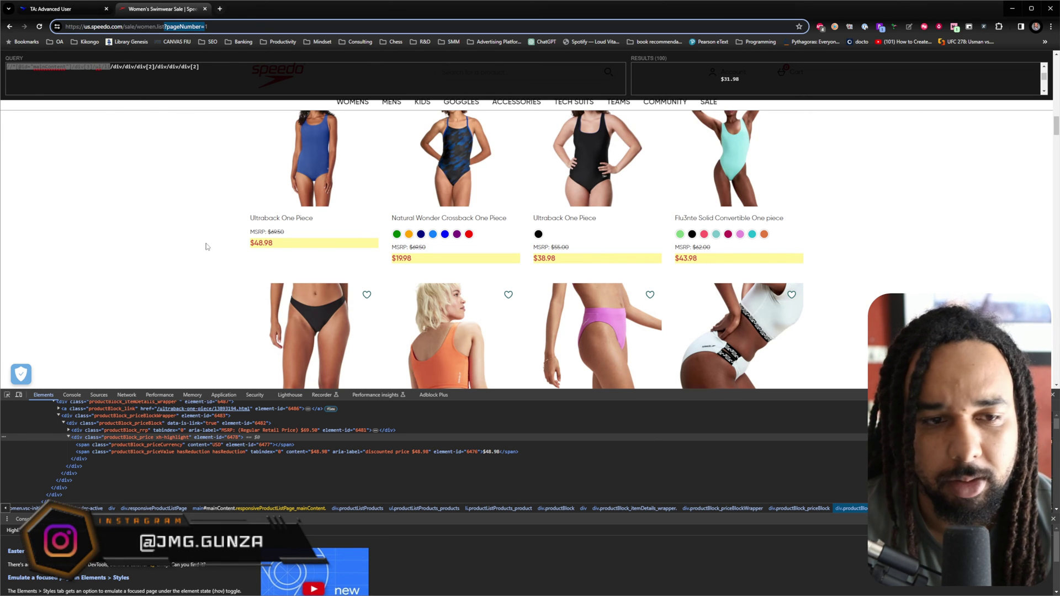
scroll(206, 247, "up", 10)
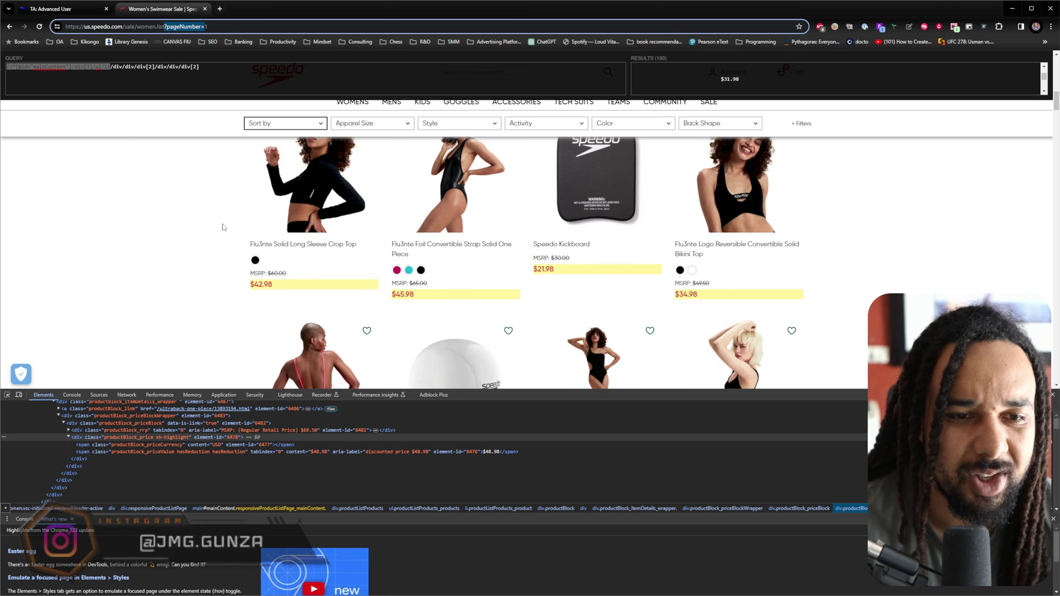
scroll(368, 248, "up", 5)
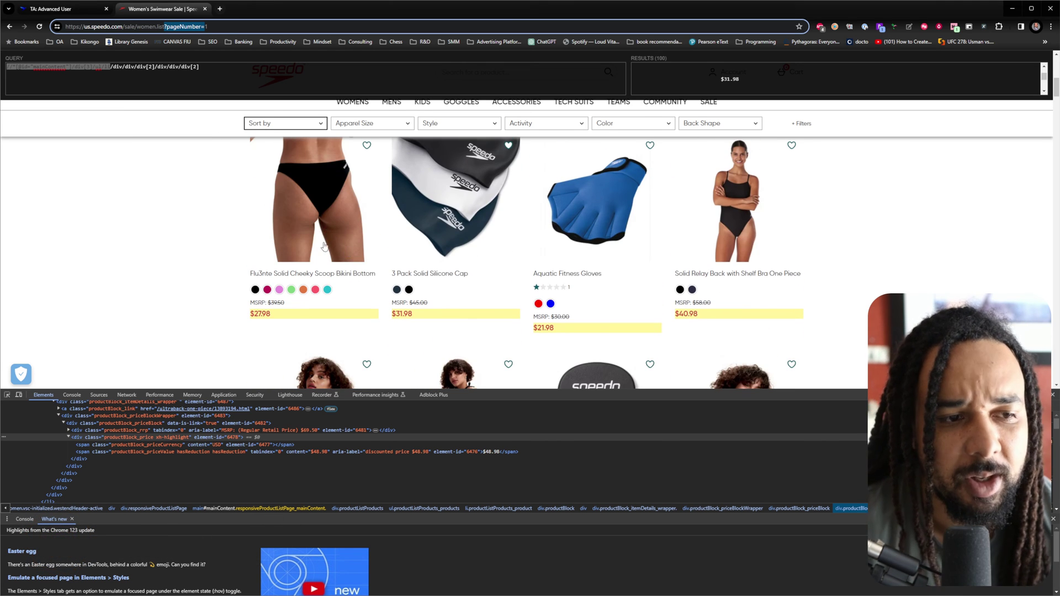
scroll(391, 266, "up", 5)
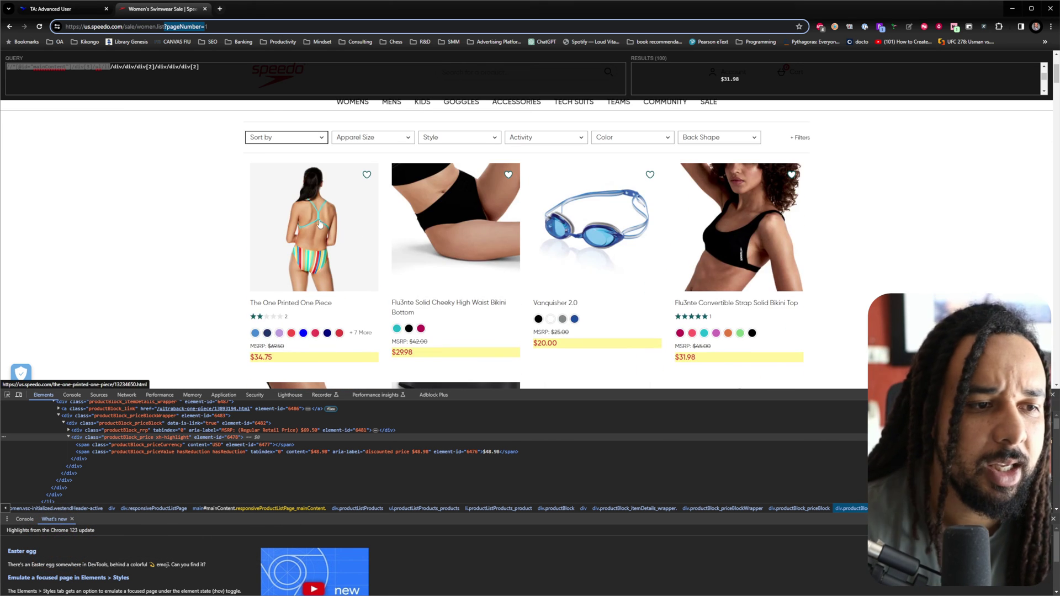
- Inspect the first product image and open The One Printed One Piece page in a new tab
right_click(318, 219)
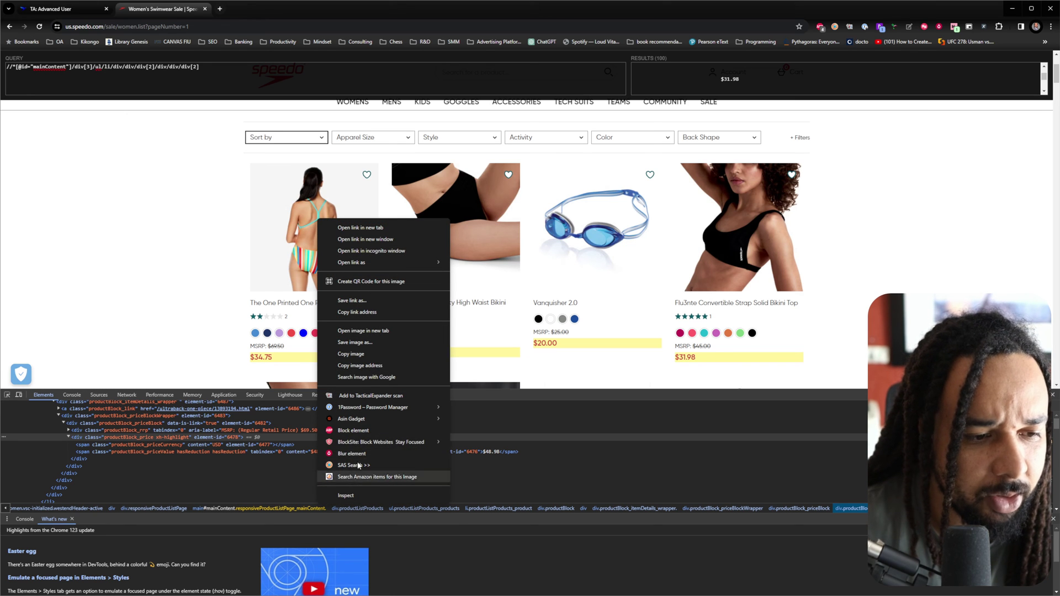
left_click(353, 496)
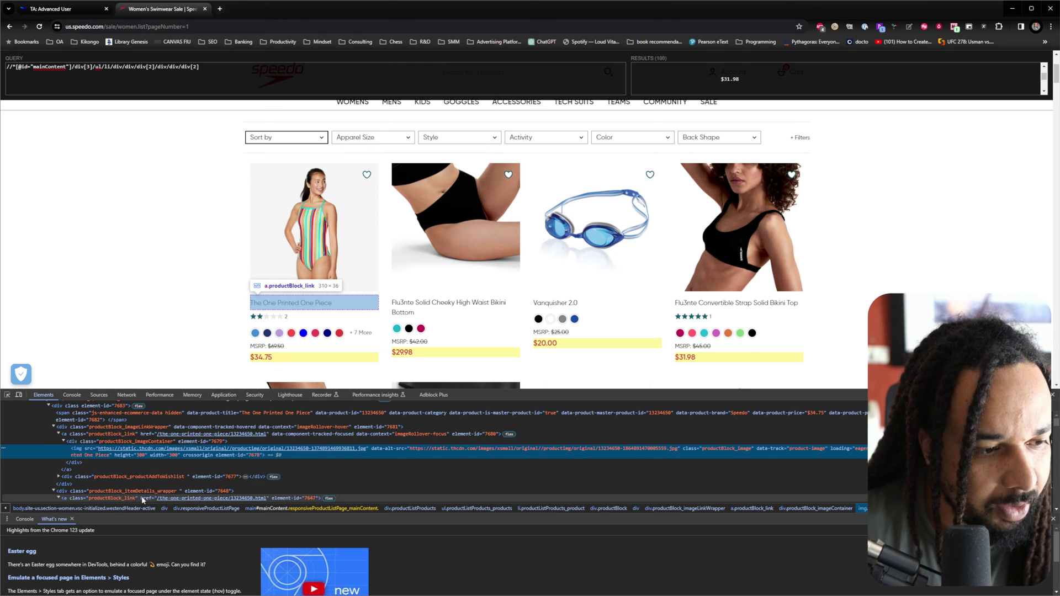
left_click(191, 500)
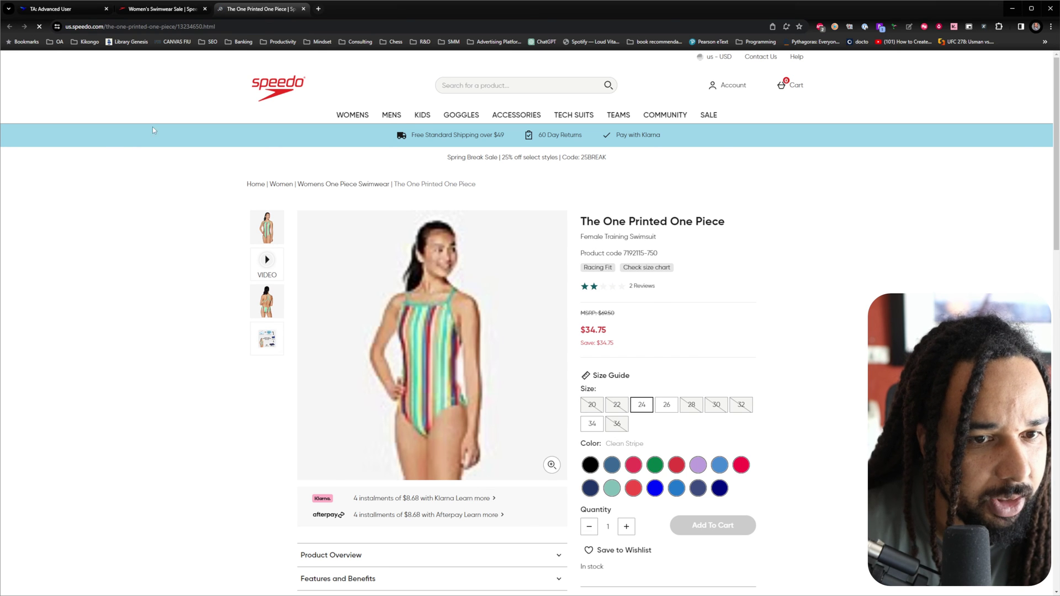
left_click(160, 9)
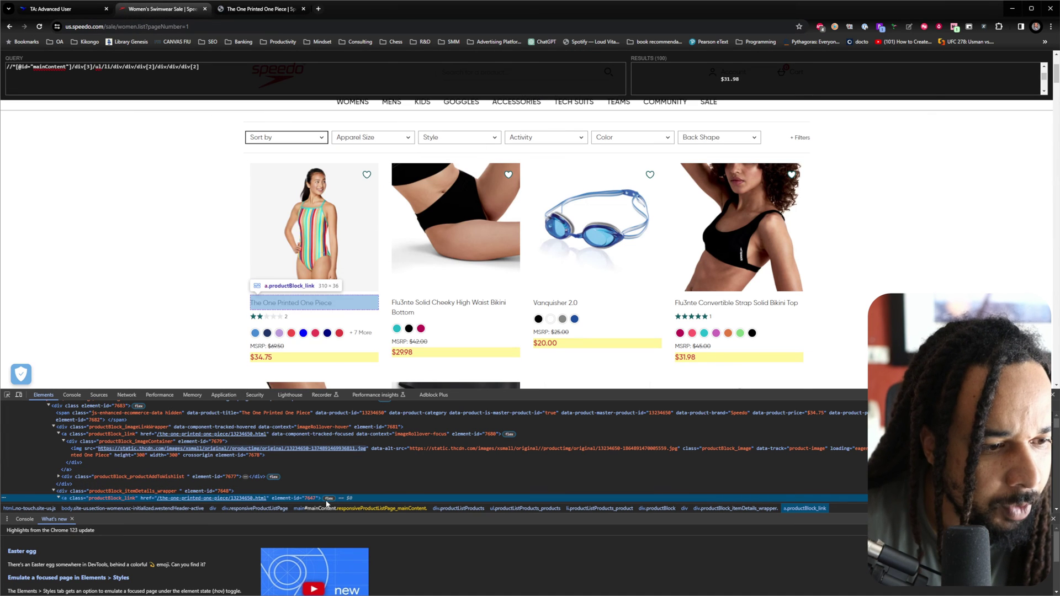
- Copy the first product's link anchor element from DevTools
right_click(223, 500)
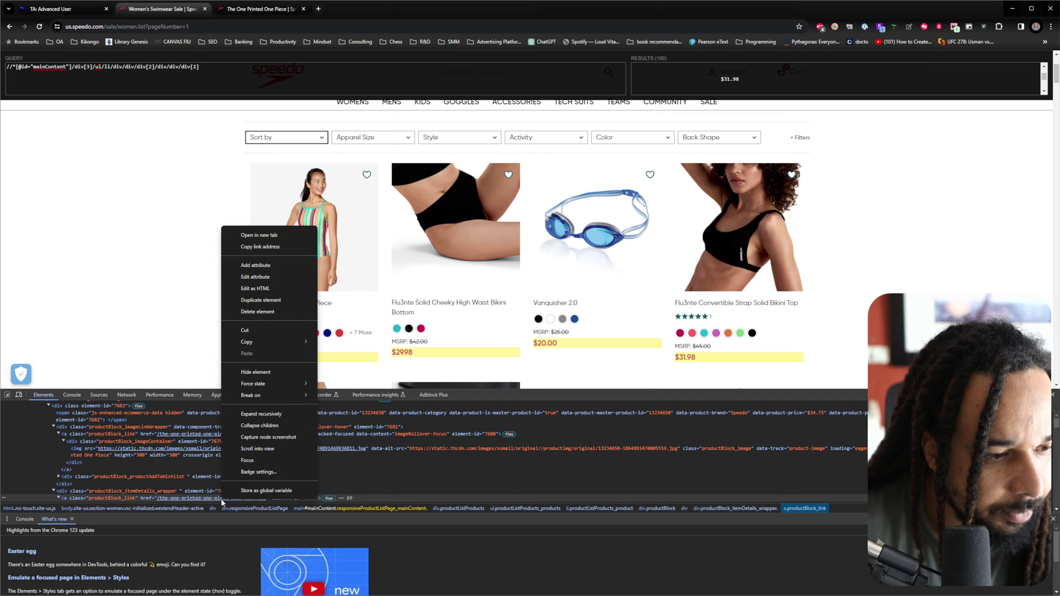
left_click(84, 499)
right_click(77, 500)
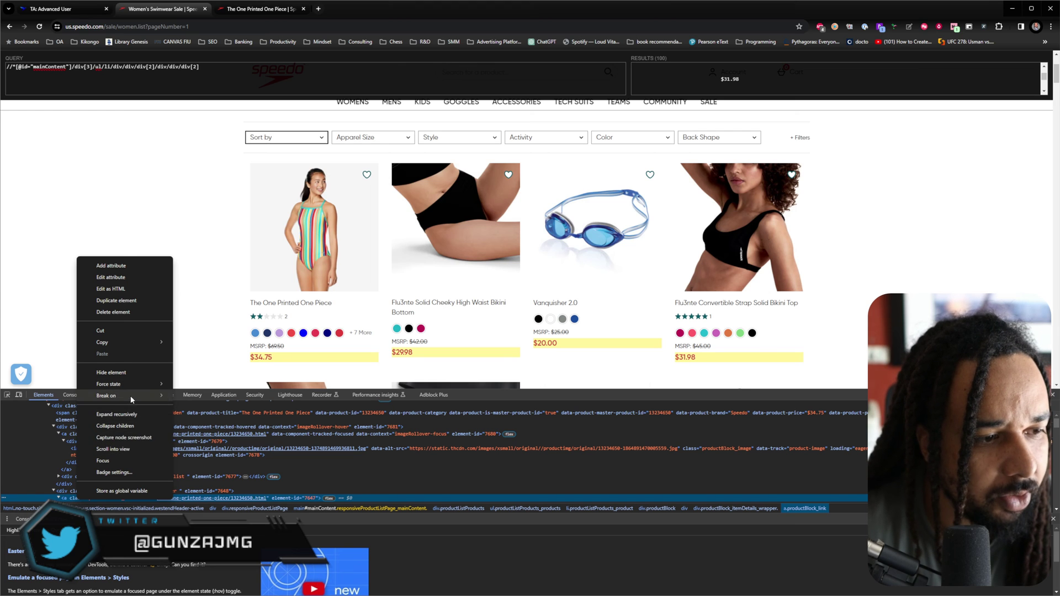
mouse_move(130, 343)
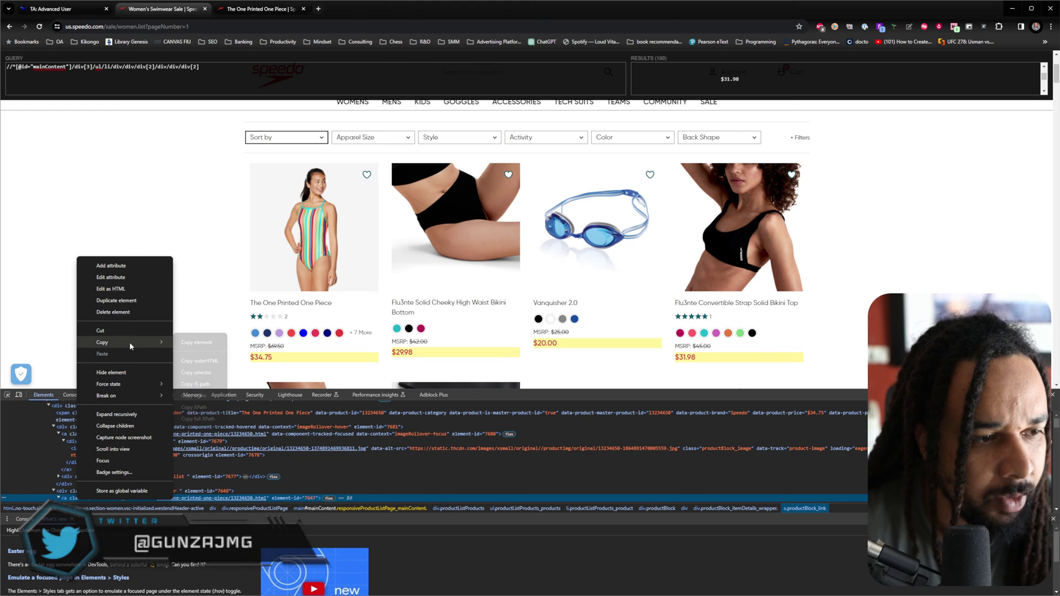
left_click(201, 343)
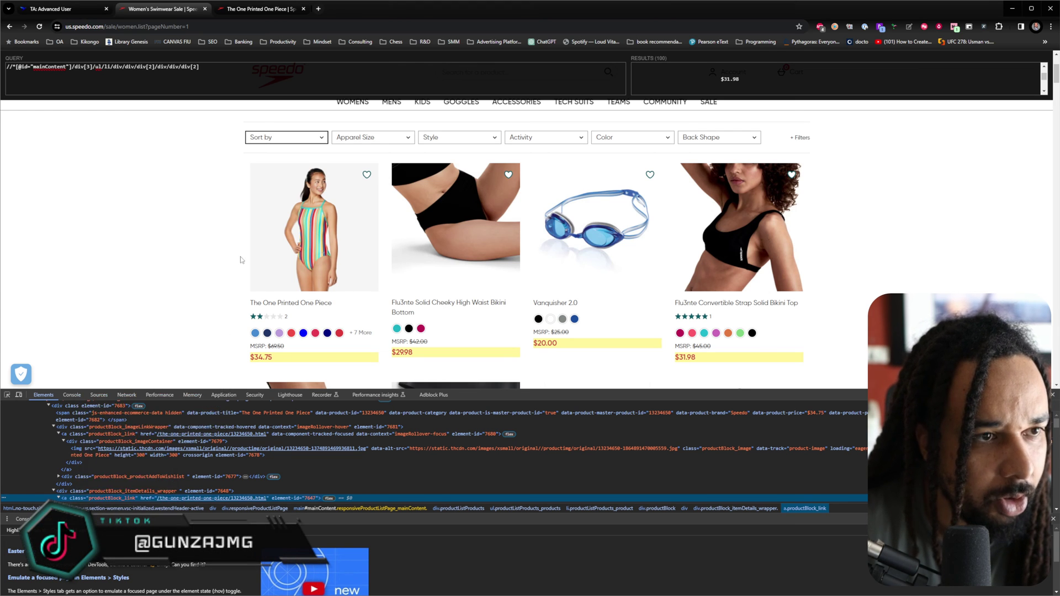
- Copy the a.productBlock_link XPath from DevTools into the XPath Helper query box, replacing the old query
left_click(236, 77)
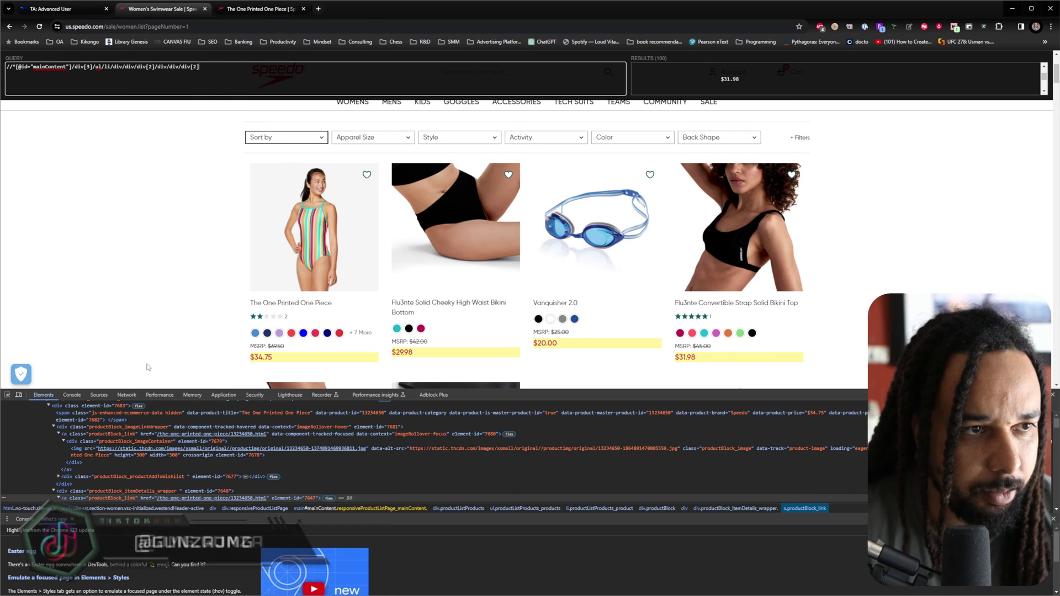
right_click(104, 496)
mouse_move(153, 337)
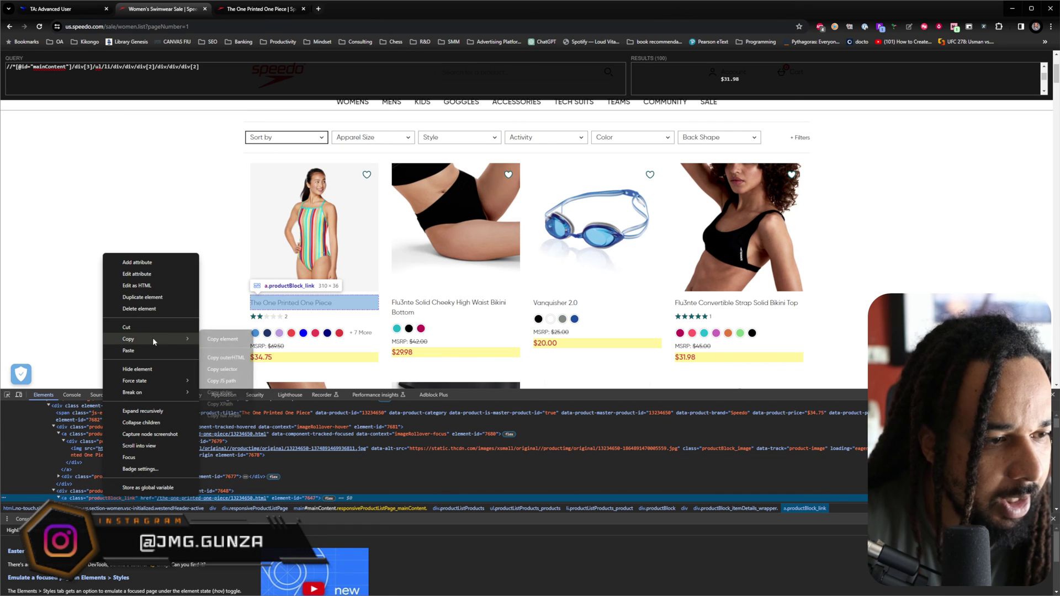
left_click(230, 409)
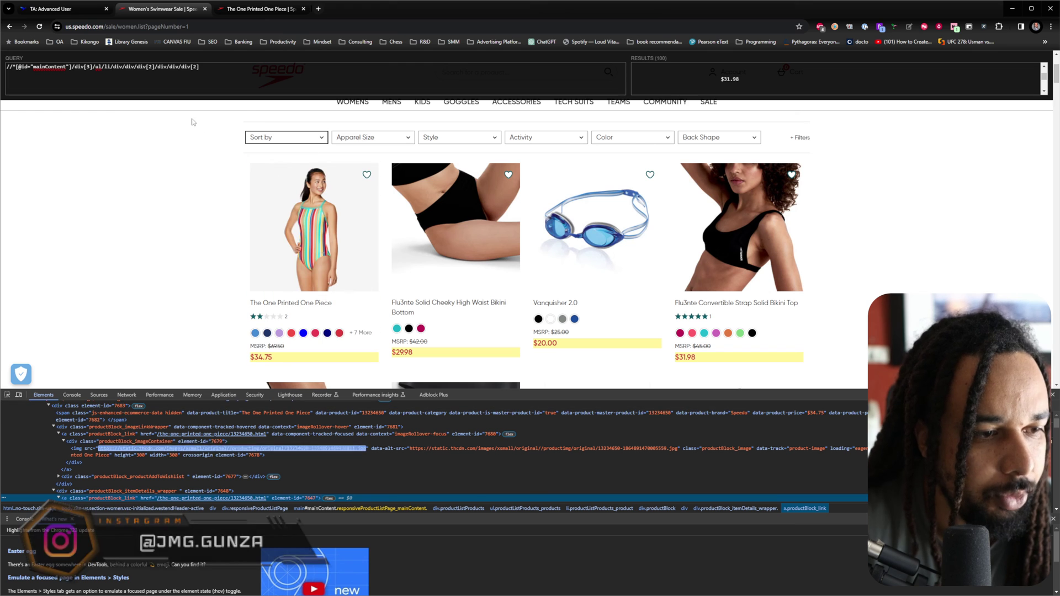
left_click(214, 78)
key("ctrl+a")
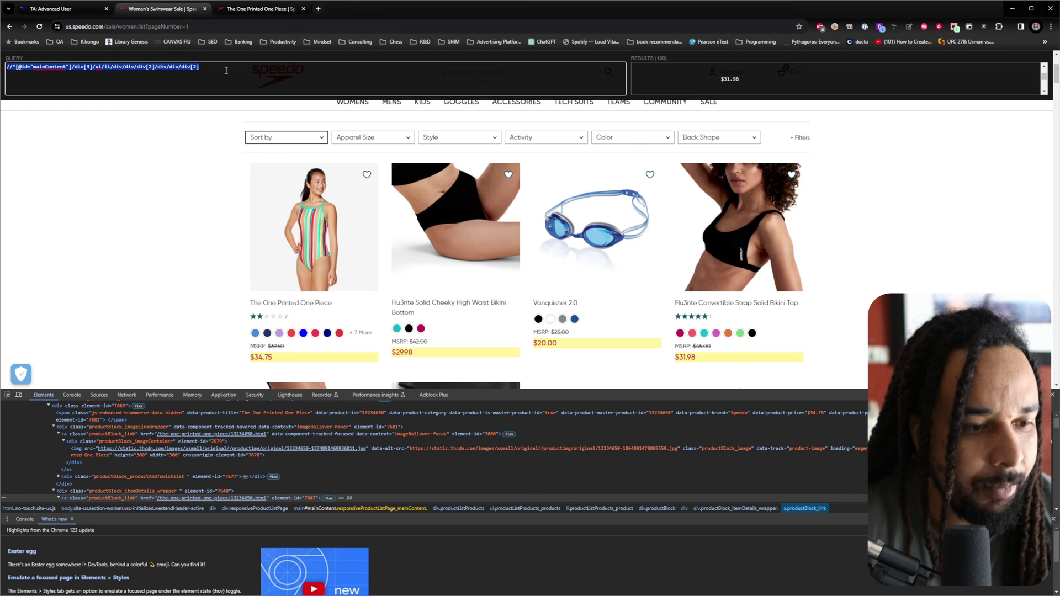
key("ctrl+v")
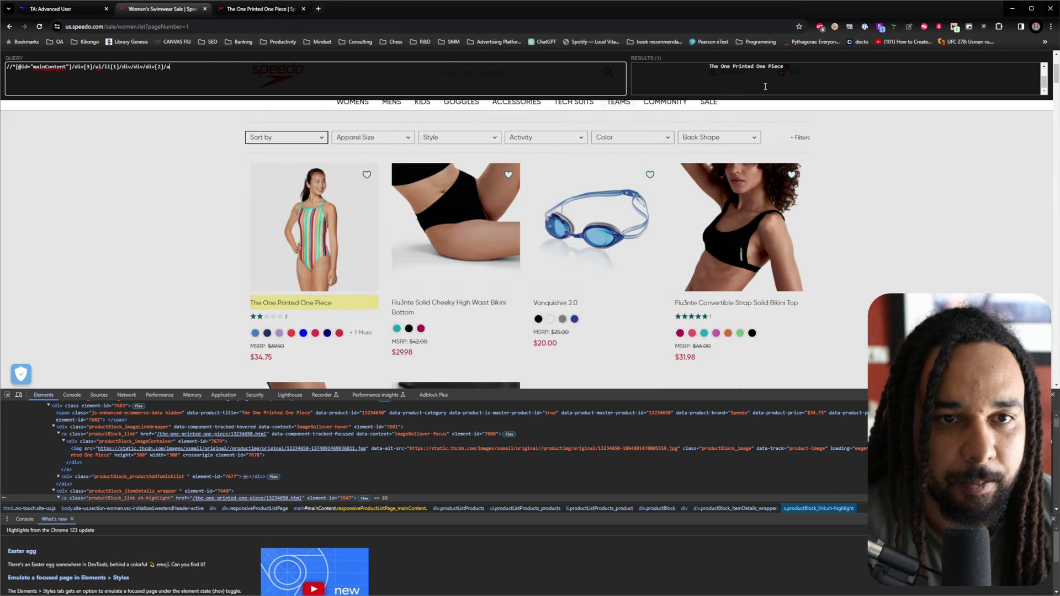
scroll(765, 86, "down", 2)
scroll(252, 65, "up", 2)
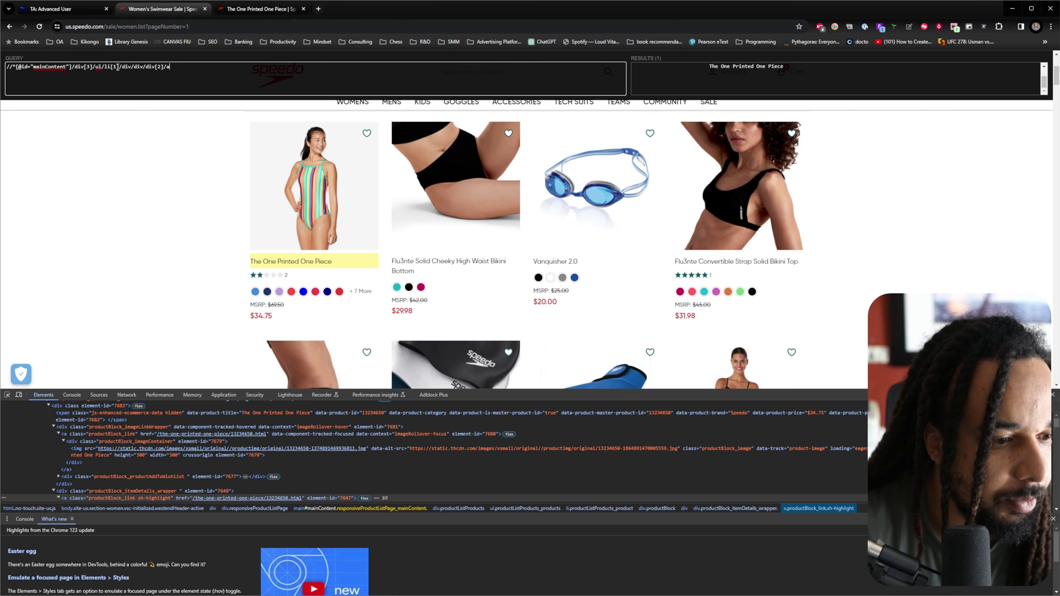
key("BackSpace")
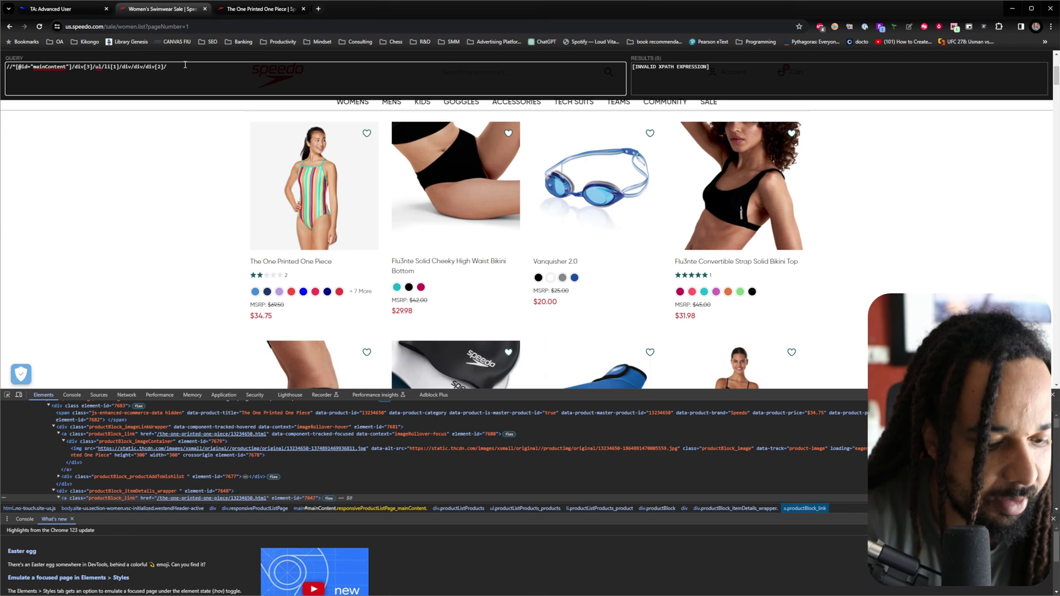
type("a")
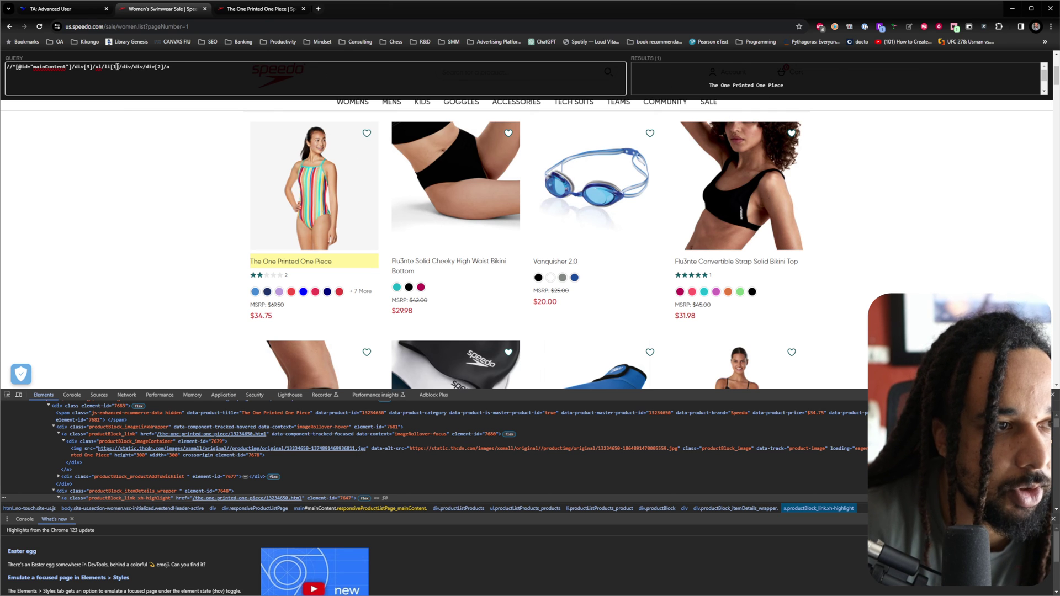
key("BackSpace")
key("BackSpace")
key("BackSpace")
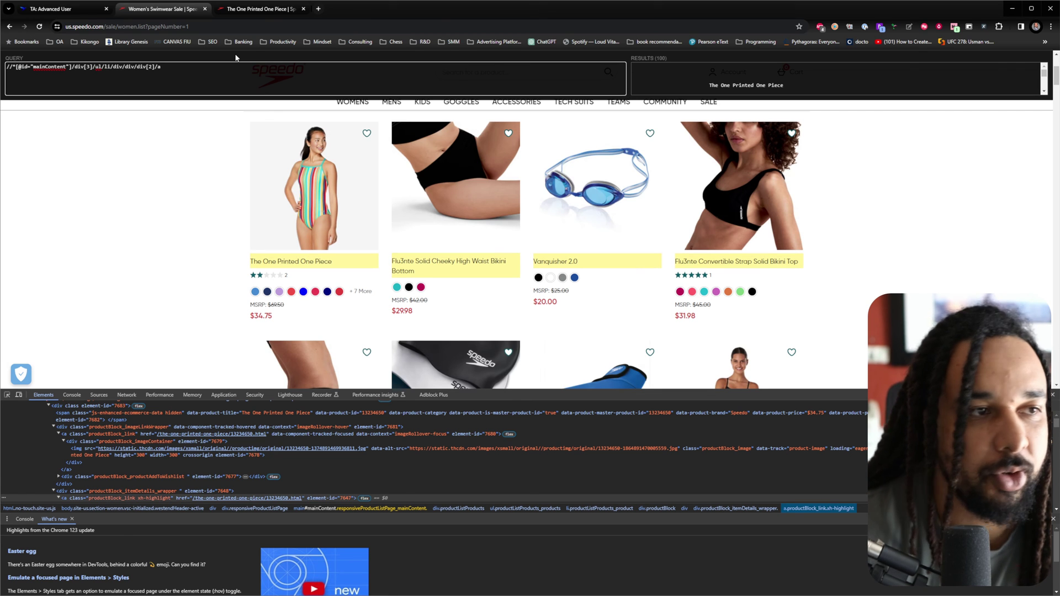
- Check the Product Url Xpath field in the Tactical Arbitrage rule editor
left_click(89, 9)
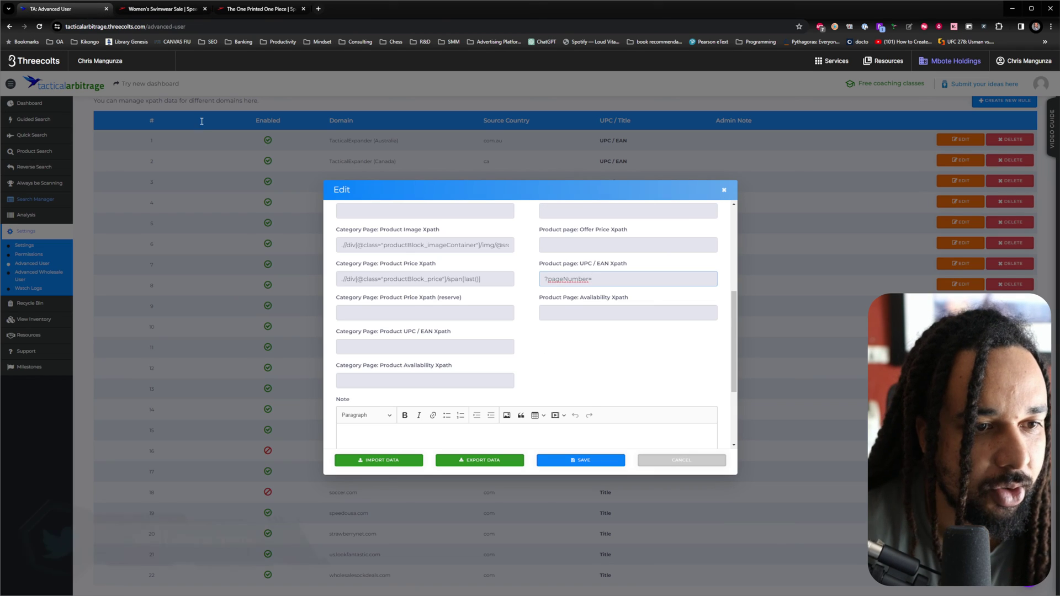
scroll(469, 314, "up", 5)
left_click_drag(391, 303, 520, 304)
- Back on the Speedo page, begin extending the XPath Helper query with a slash after the final a
left_click(160, 9)
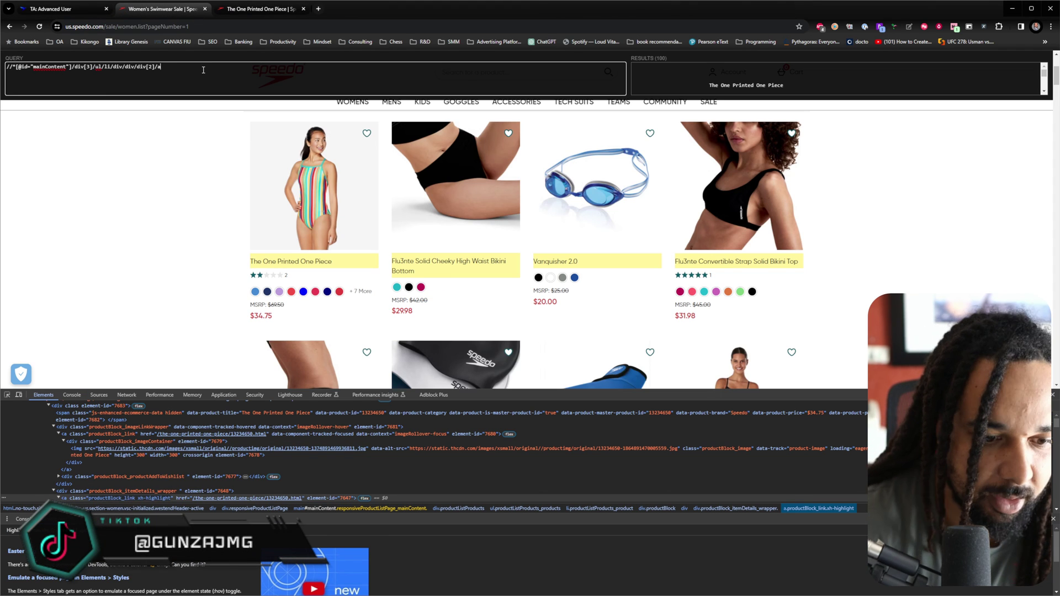
key("BackSpace")
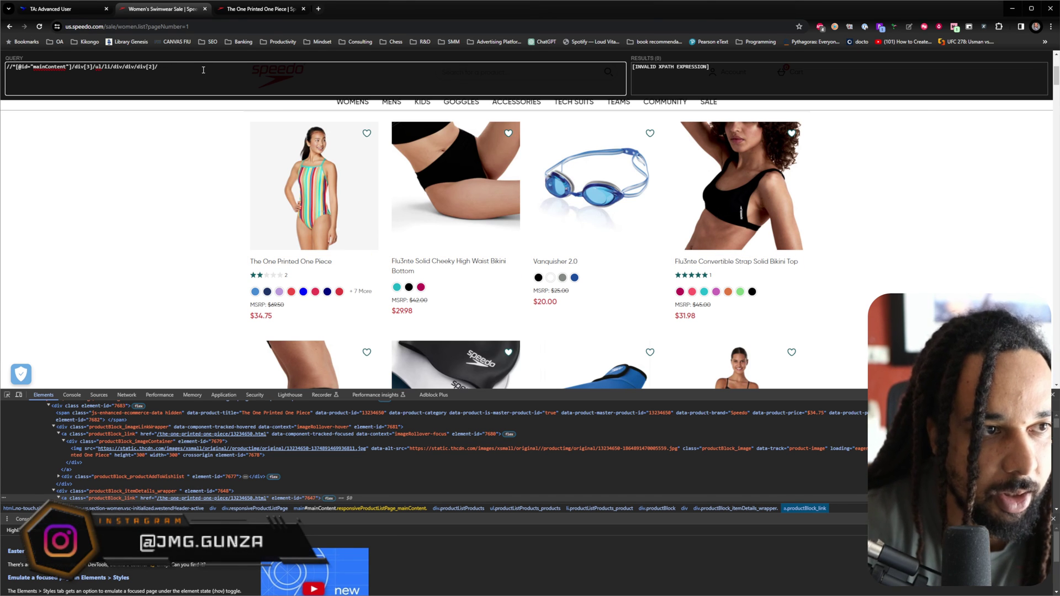
type("a/")
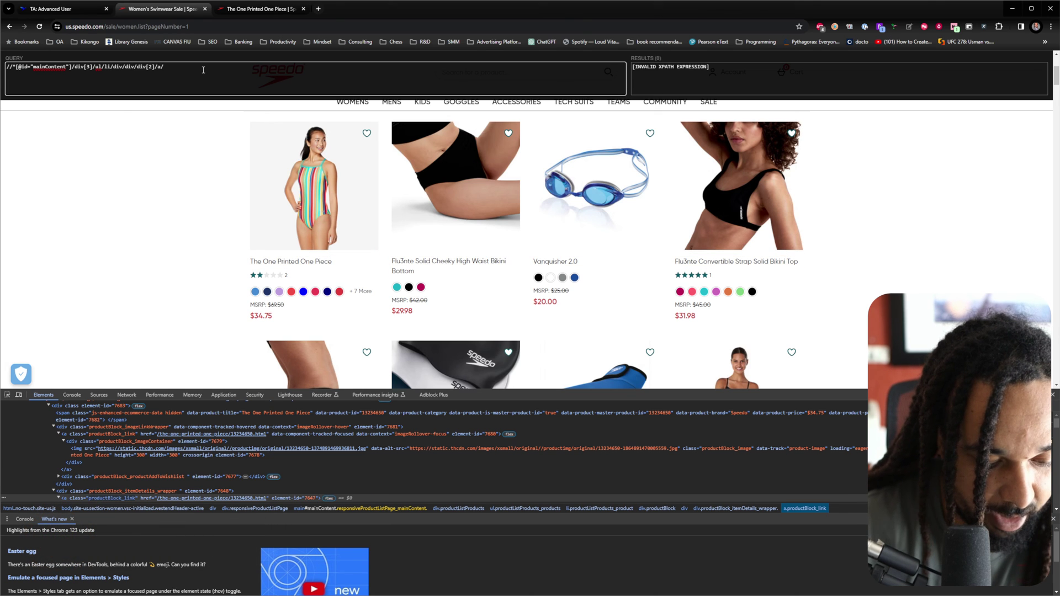